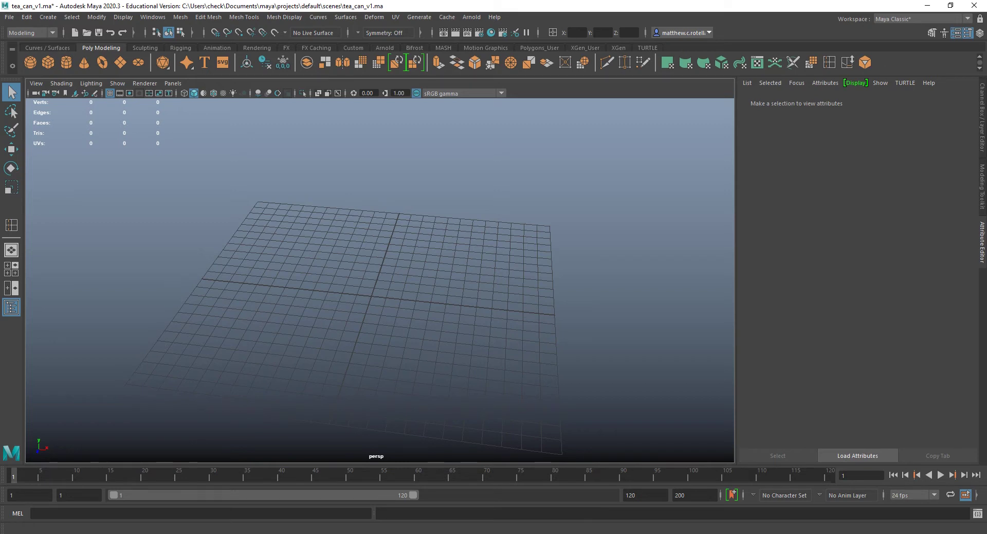
- Unhide the tea_can_practice group from the Outliner so its top and front reference images can be viewed in perspective
left_click_drag(0, 66, 61, 123)
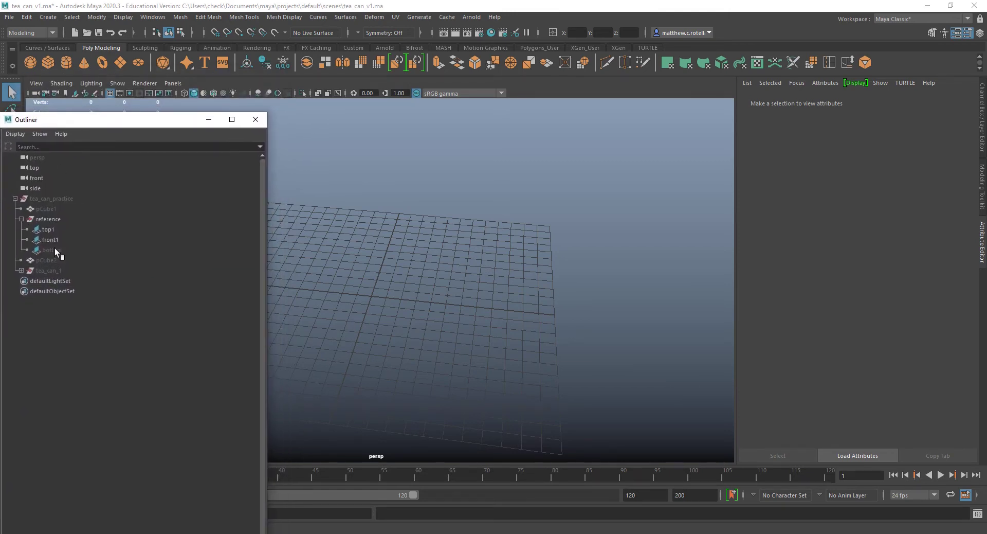
left_click(57, 220)
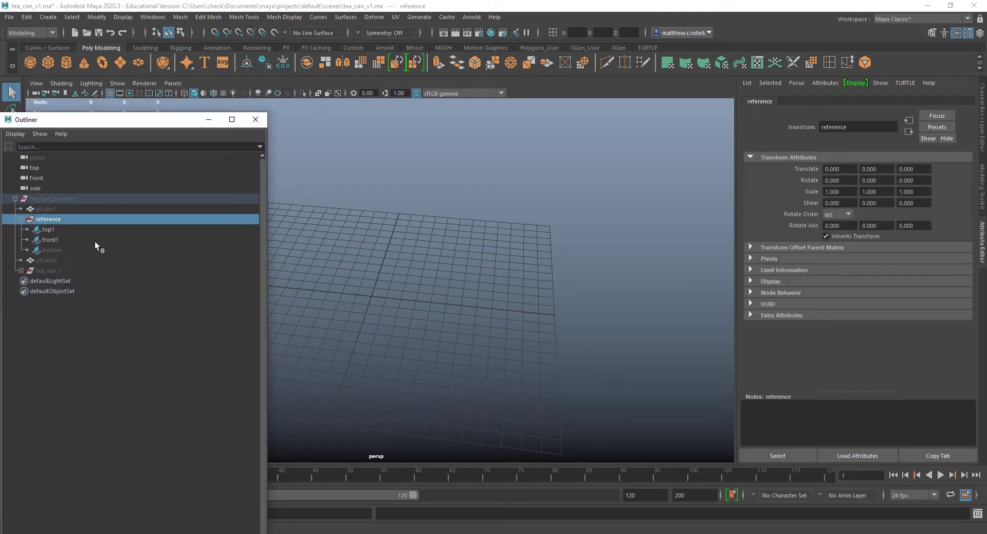
key("h")
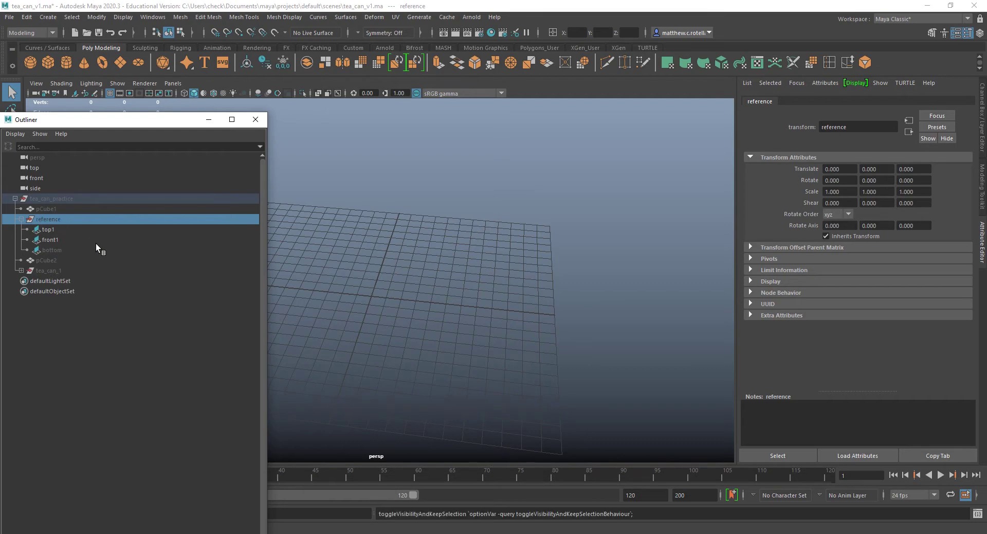
left_click(57, 197)
key("h")
mouse_move(427, 328)
left_mouse_down("alt")
mouse_move(483, 298)
mouse_move(476, 285)
mouse_move(434, 298)
mouse_move(445, 318)
left_mouse_up("alt")
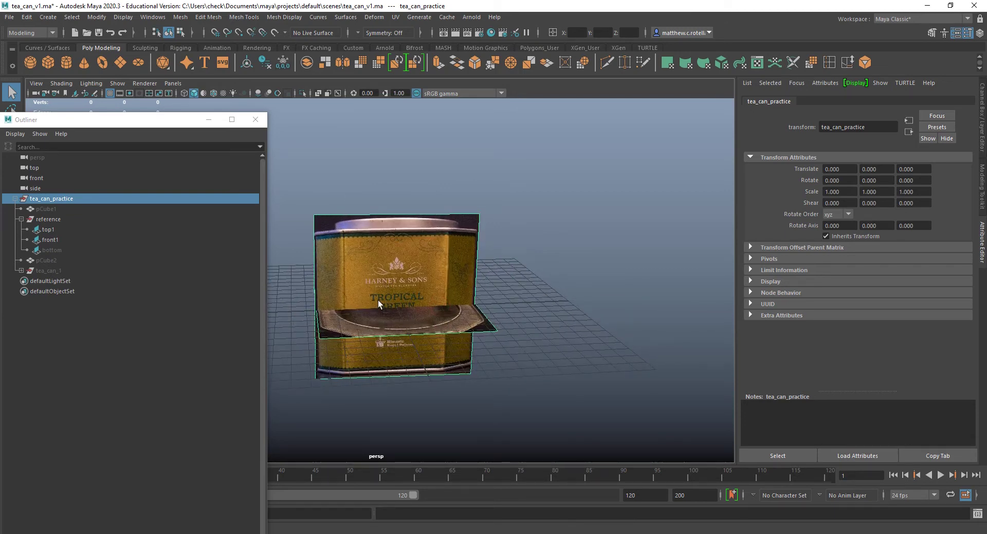
mouse_move(469, 333)
left_mouse_down("alt")
mouse_move(455, 316)
mouse_move(451, 336)
mouse_move(445, 279)
mouse_move(478, 324)
left_mouse_up("alt")
left_click_drag(463, 381, 476, 336, "alt")
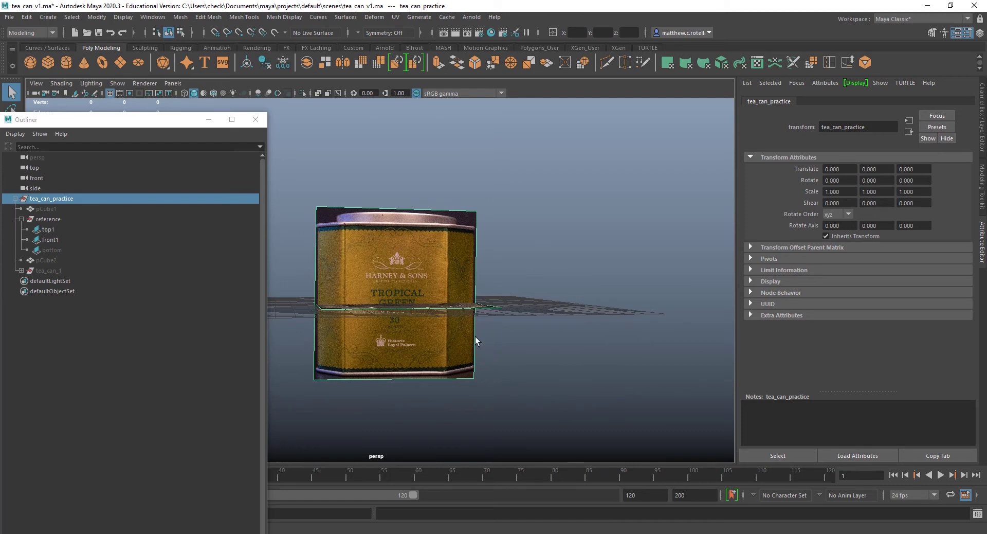
- Unhide the tea_can_1 model group inside tea_can_practice
left_click(51, 270)
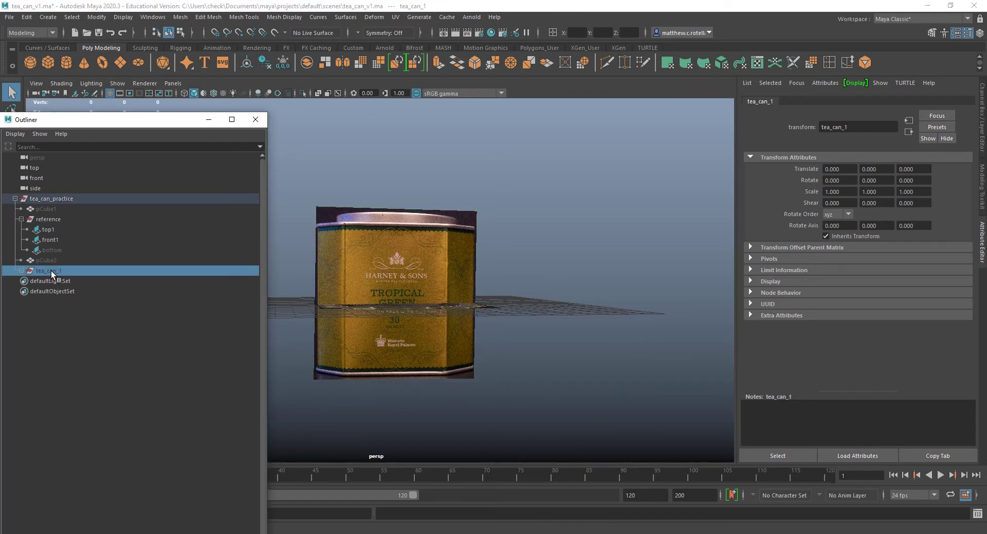
key("h")
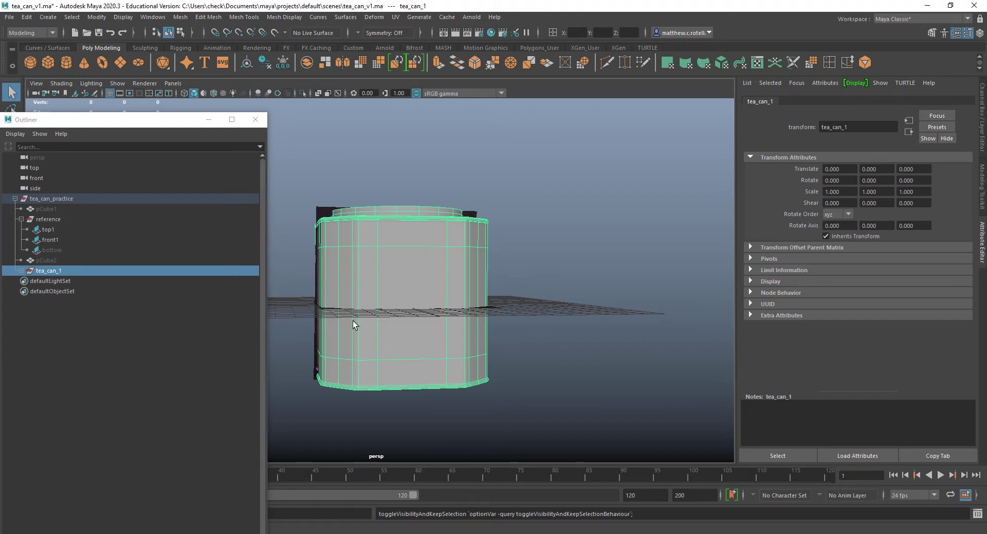
left_click_drag(580, 331, 523, 315, "alt")
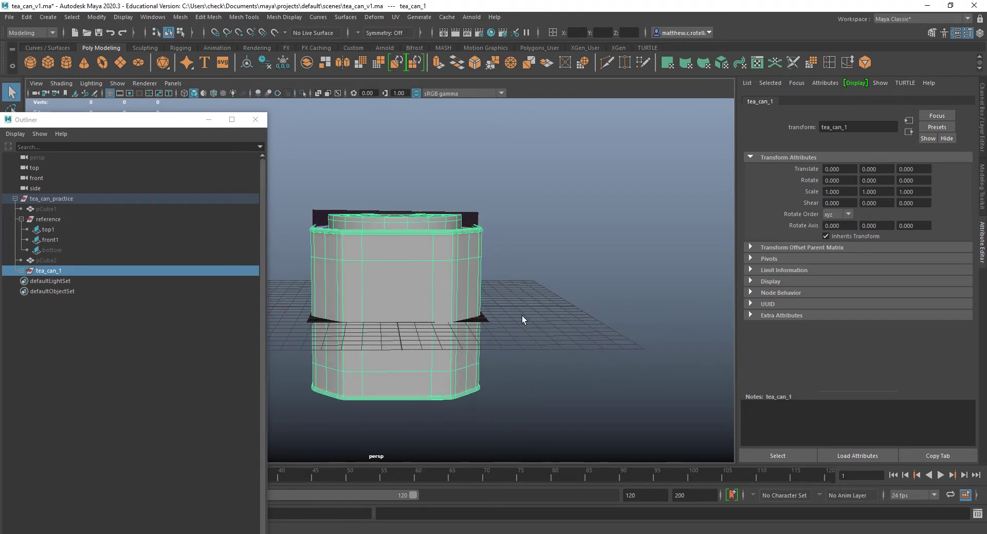
- Close the Outliner and examine in the front view how the tea can model lines up with its reference image
key("space")
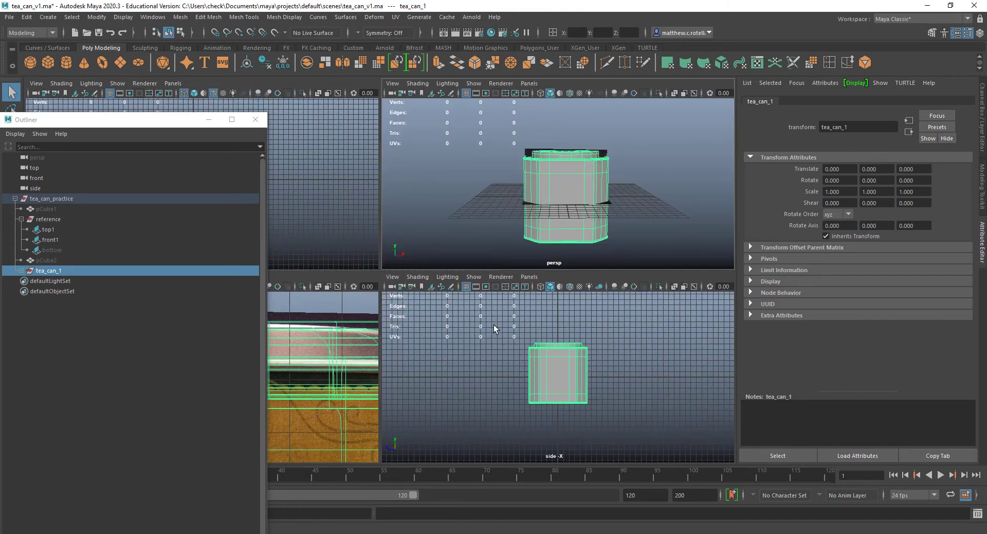
left_click(256, 119)
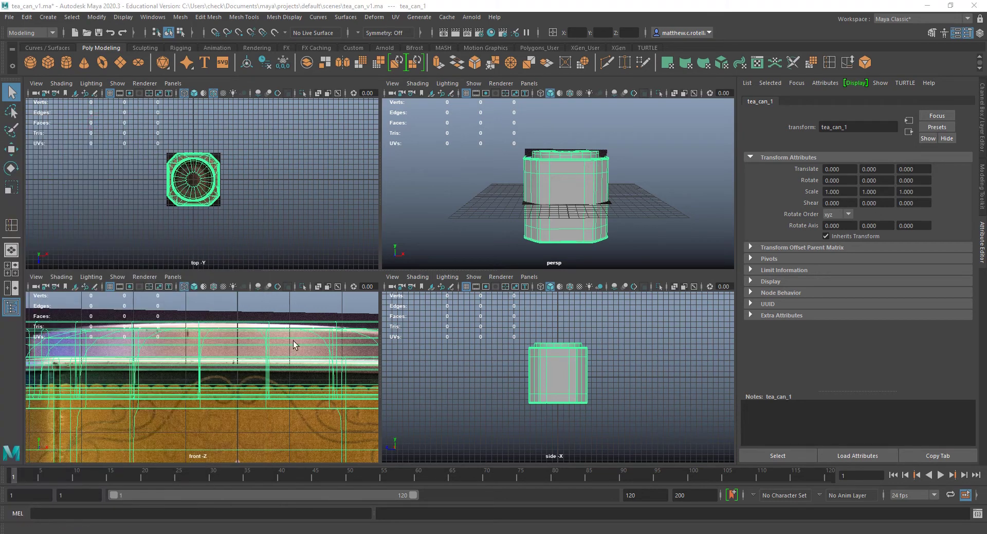
scroll(289, 362, "down", 8)
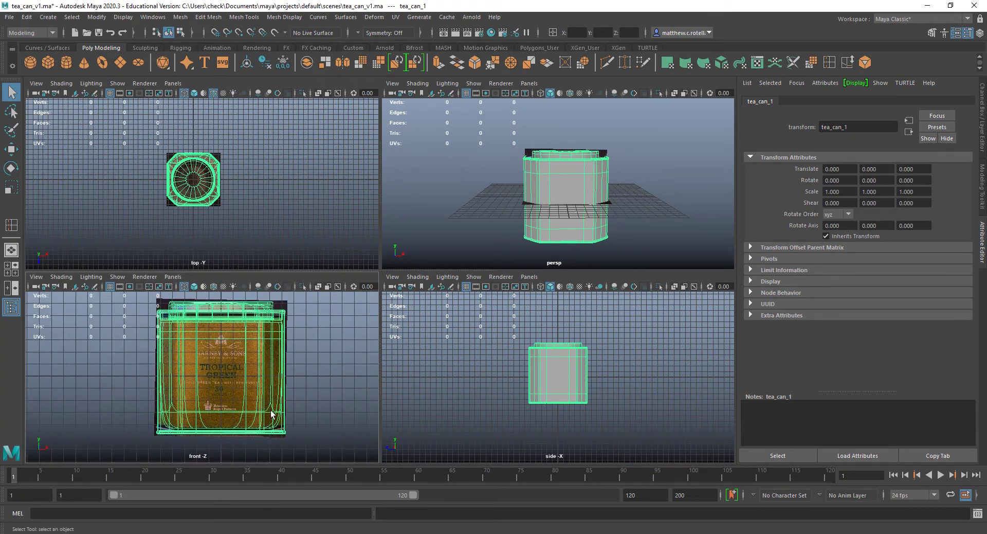
key("space")
scroll(436, 316, "up", 2)
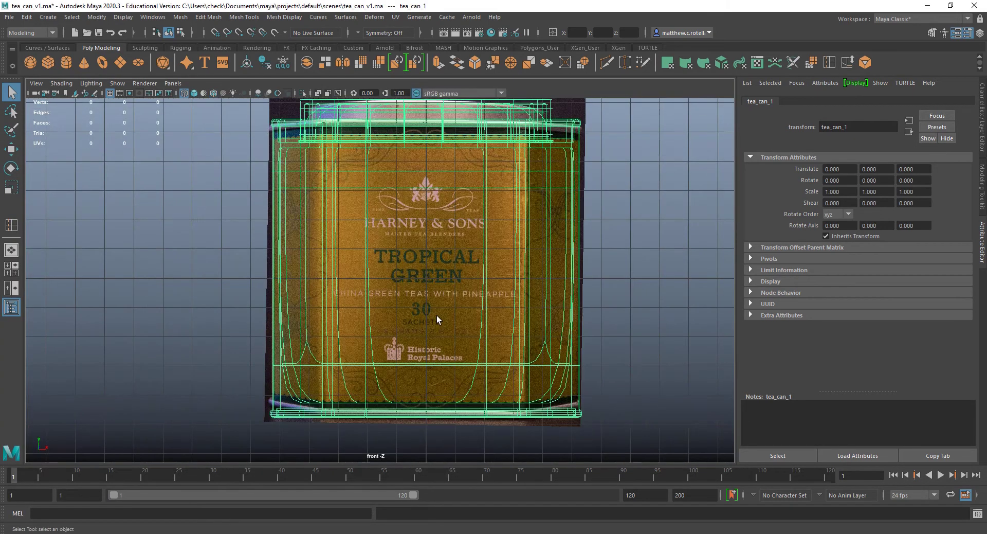
middle_click_drag(437, 315, 392, 321, "alt")
left_click_drag(412, 333, 406, 330, "alt")
mouse_move(465, 286)
middle_mouse_down("alt")
mouse_move(461, 363)
mouse_move(463, 284)
middle_mouse_up("alt")
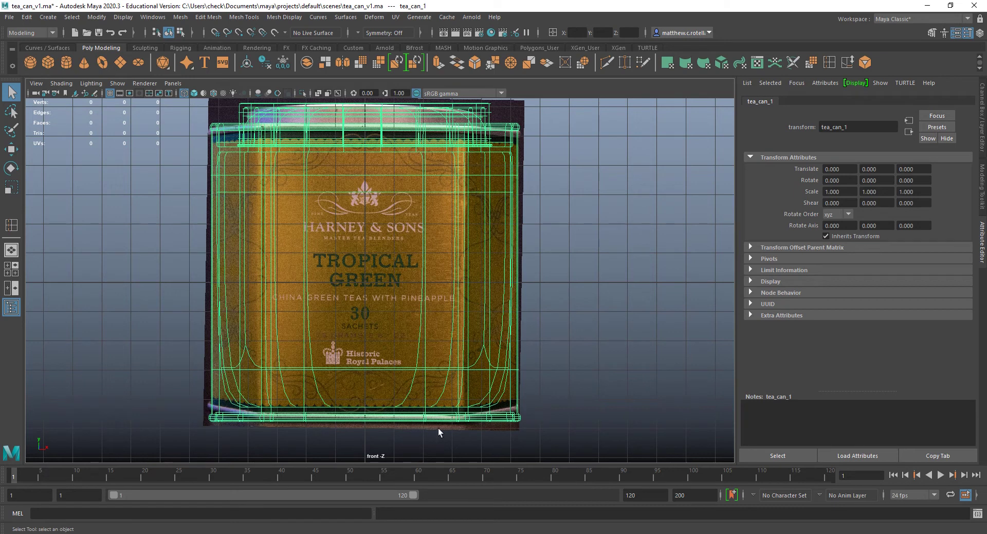
middle_click_drag(374, 272, 361, 422, "alt")
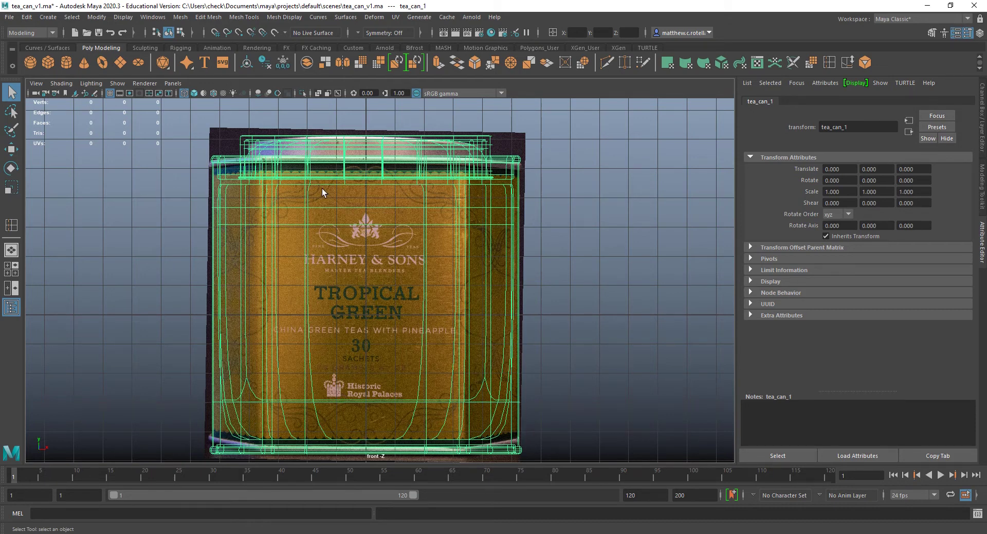
key("space")
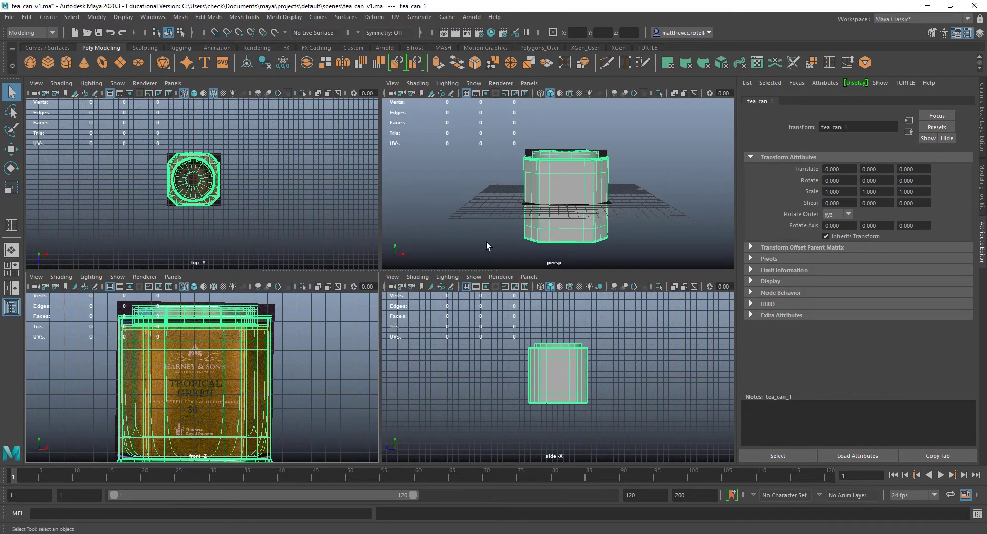
key("space")
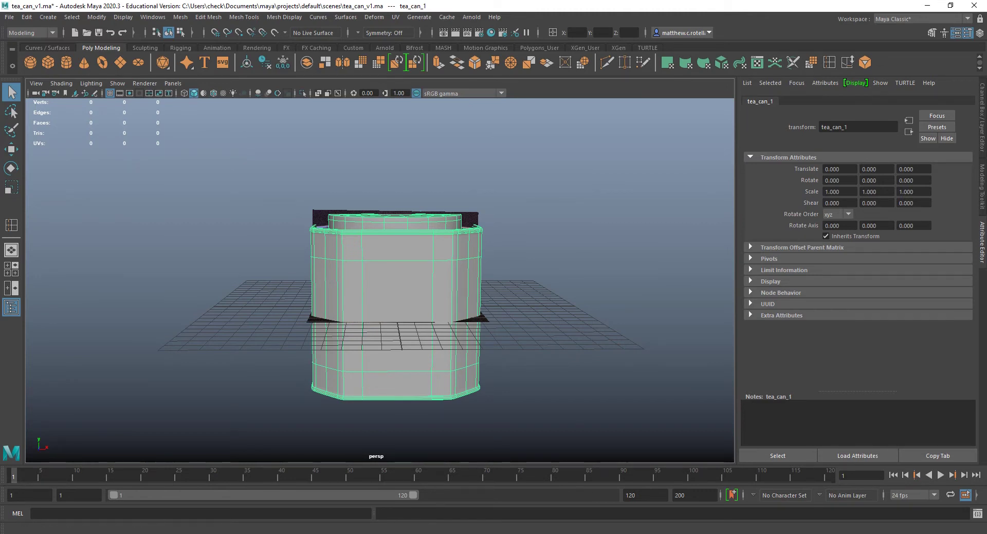
- Hide the finished tea can and its reference images, leaving only the empty grid in the perspective view
key("h")
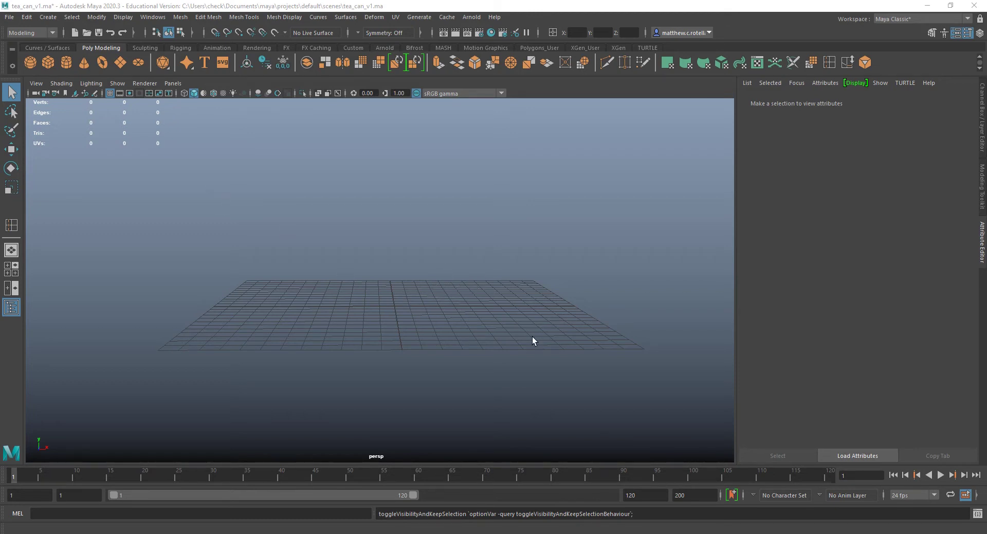
left_click_drag(533, 337, 499, 344, "alt")
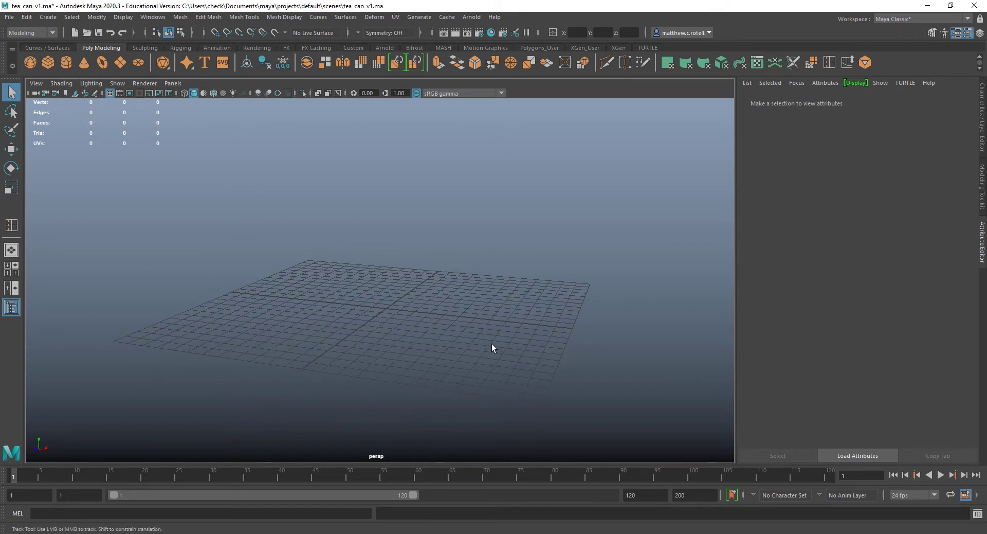
middle_click_drag(492, 344, 483, 337, "alt")
left_click(42, 86)
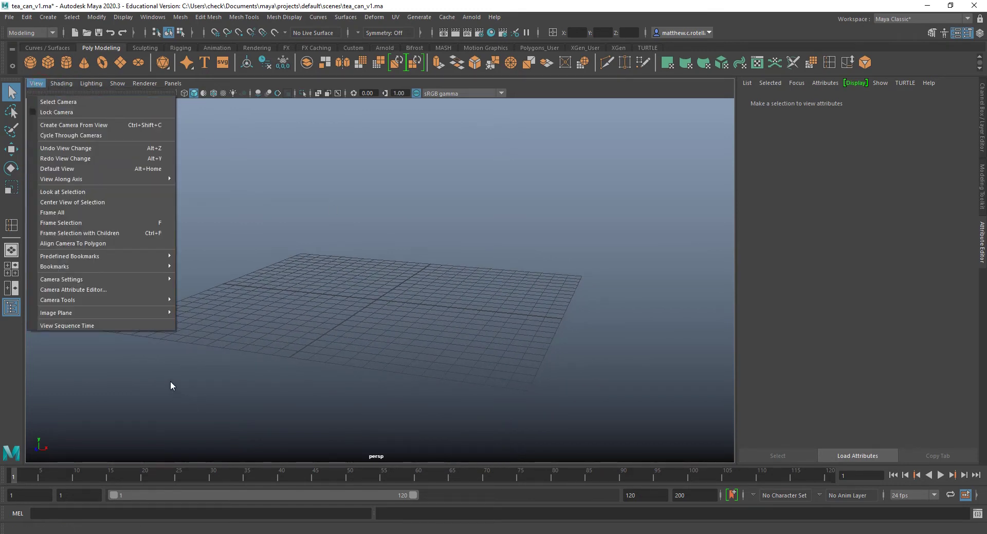
mouse_move(138, 313)
left_click(402, 338)
mouse_move(406, 238)
left_mouse_down("alt")
mouse_move(392, 278)
mouse_move(454, 260)
mouse_move(406, 249)
left_mouse_up("alt")
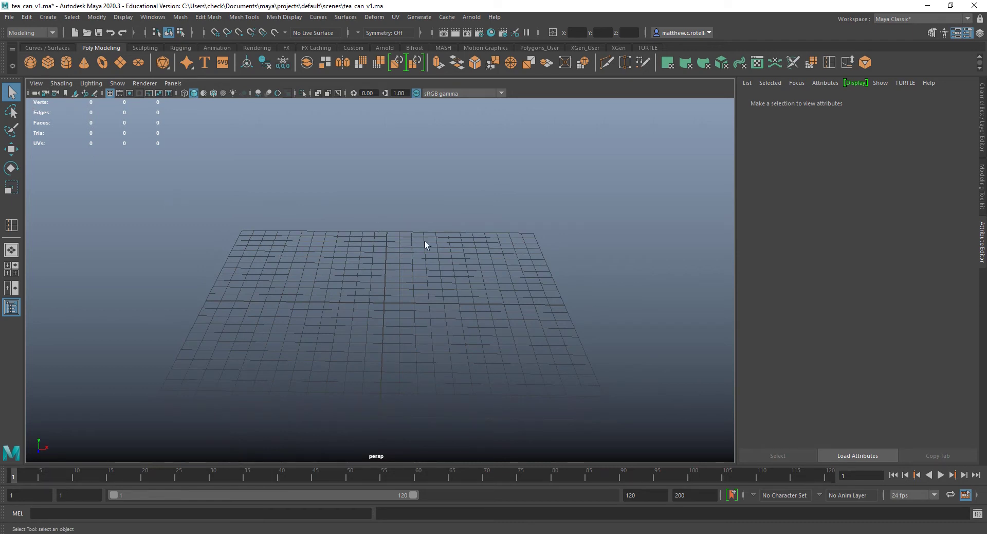
mouse_move(472, 311)
left_mouse_down("alt")
mouse_move(507, 311)
mouse_move(500, 314)
left_mouse_up("alt")
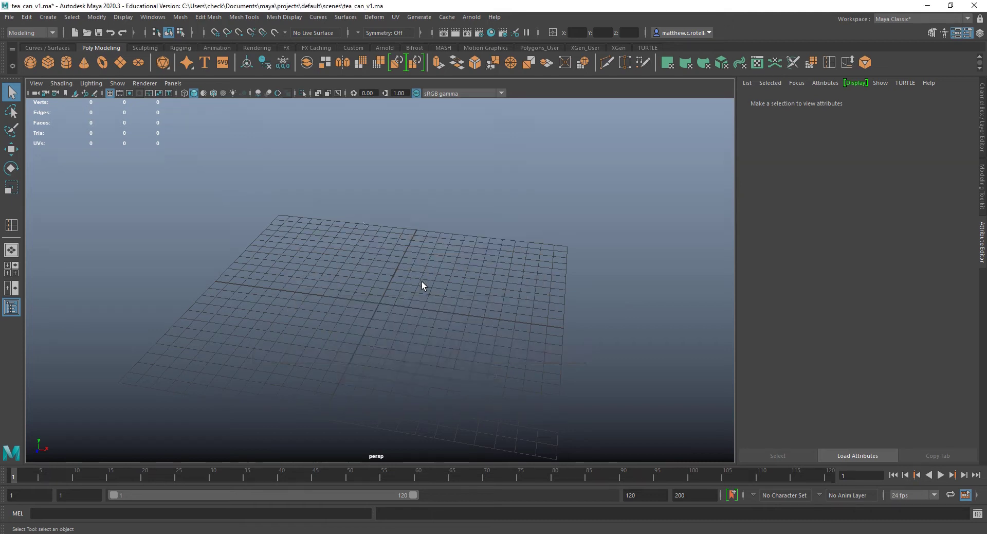
- Switch back and forth between the four-view layout and the single perspective view
key("space")
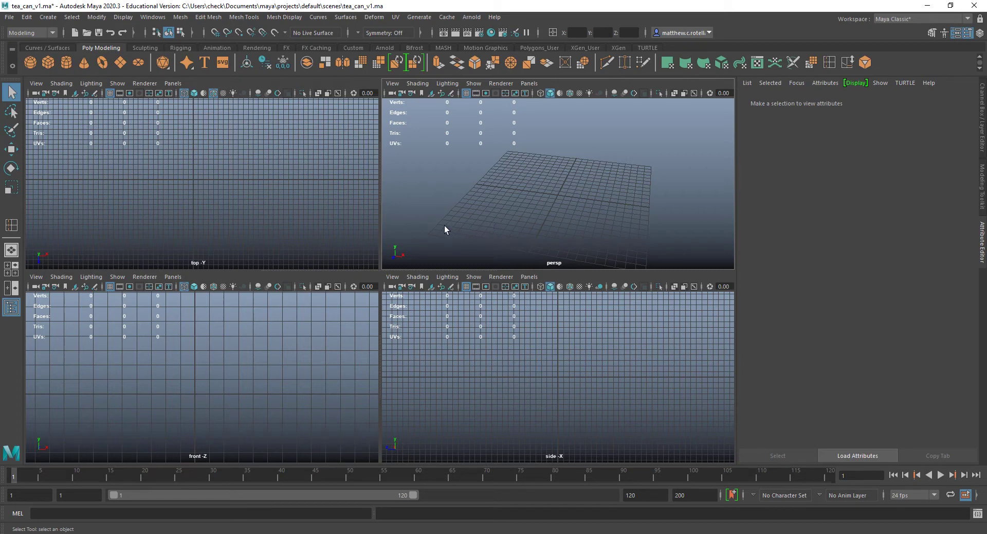
left_click(15, 251)
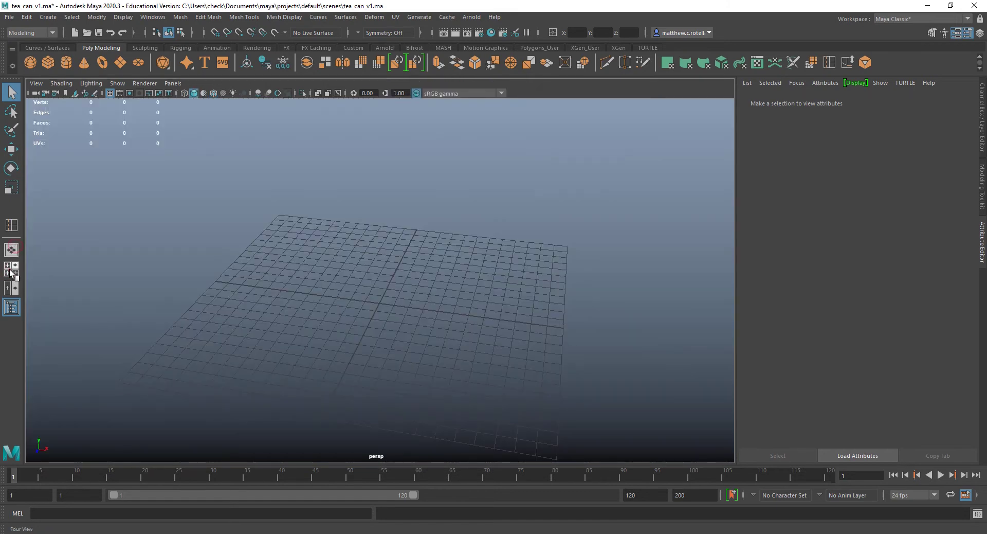
left_click(13, 269)
left_click(14, 288)
left_click(15, 273)
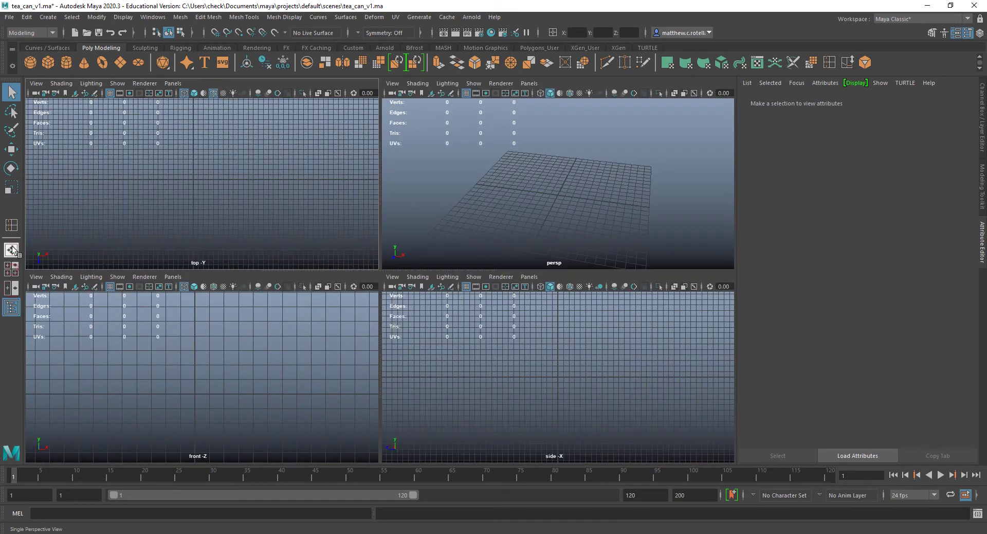
left_click(12, 251)
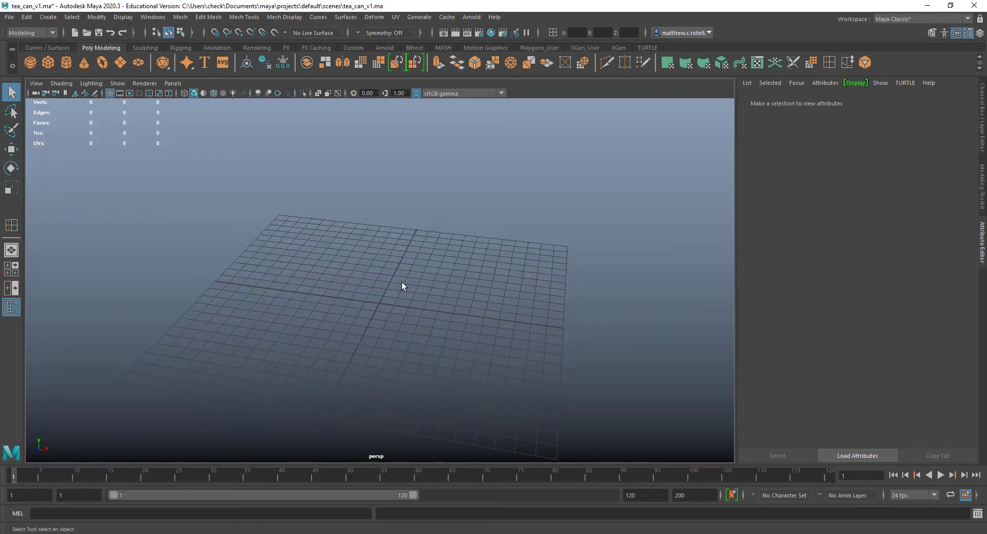
- Maximize the top view, import tea_can_top_no_lid.png as its image plane, and check it in the four-view layout
key("space")
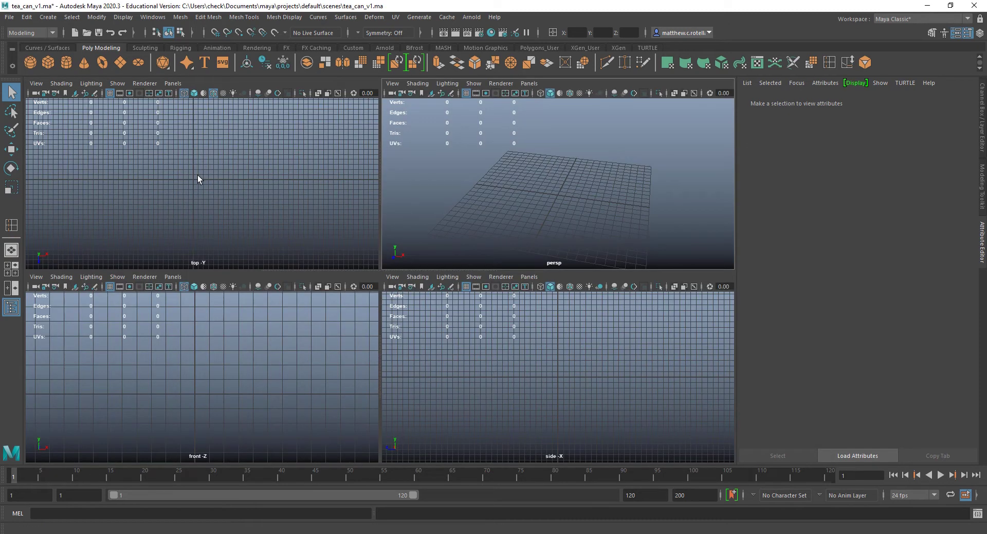
key("space")
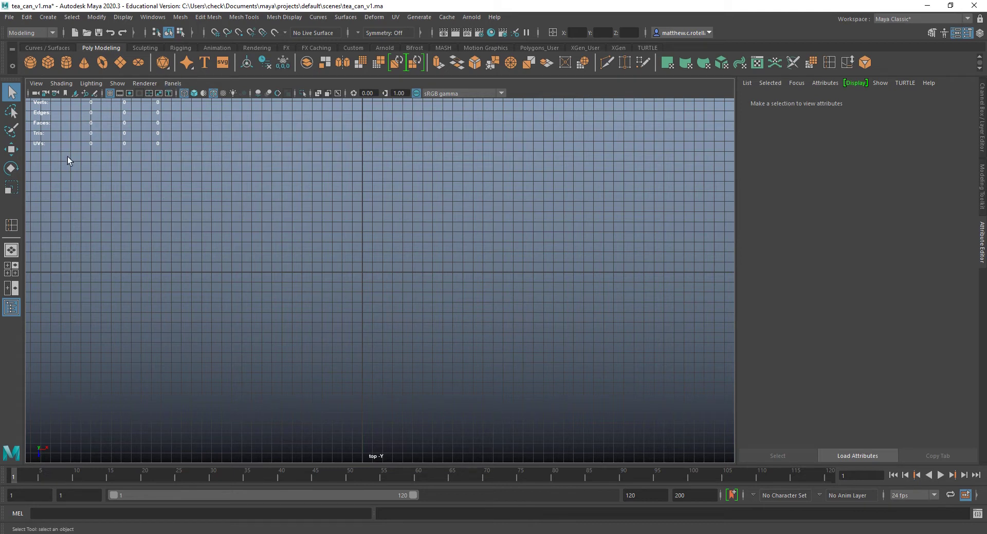
left_click(36, 84)
mouse_move(63, 311)
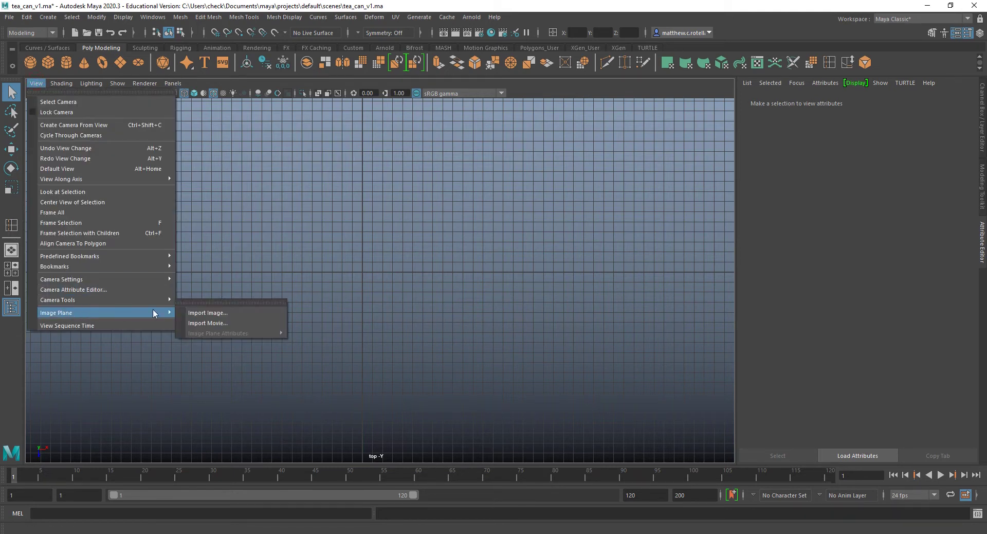
left_click(207, 313)
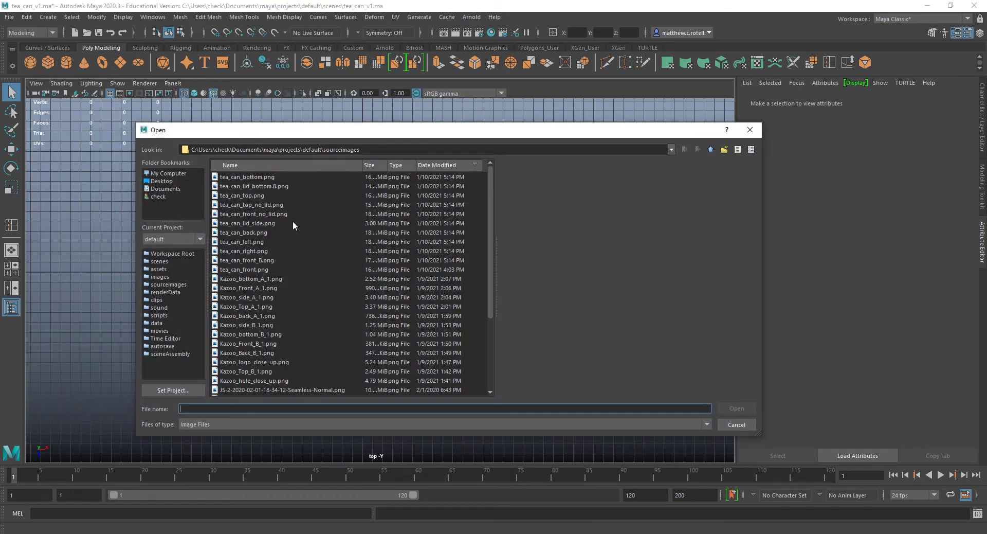
left_click(246, 204)
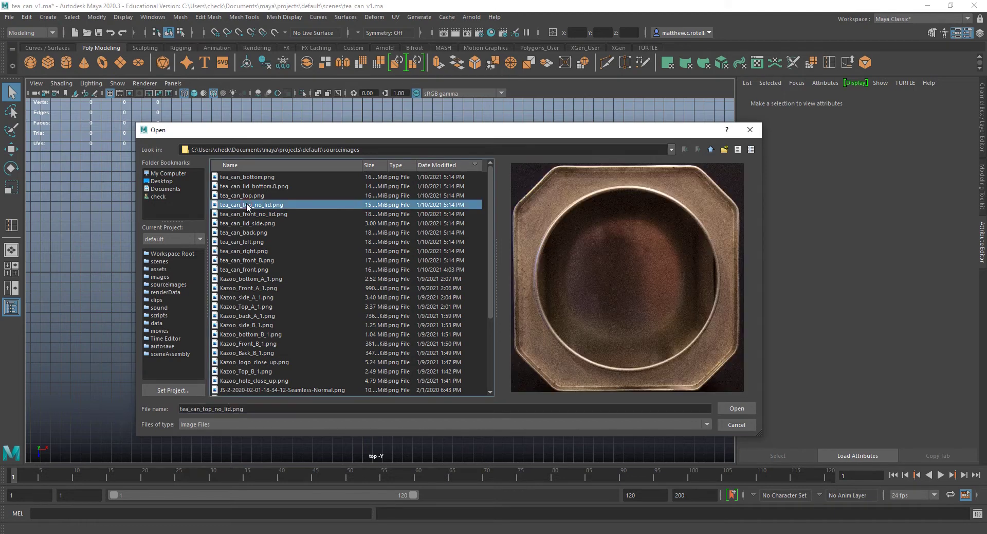
left_click(736, 408)
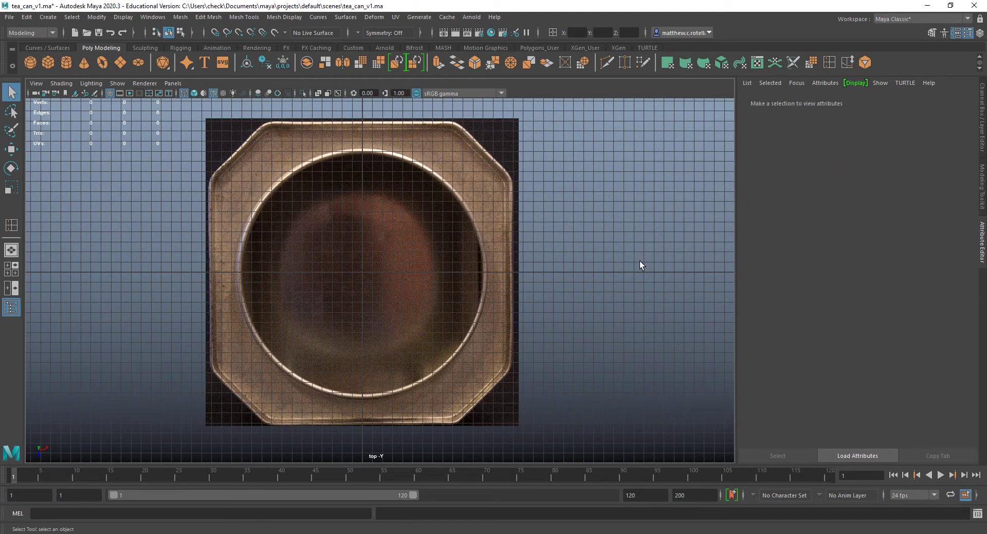
key("space")
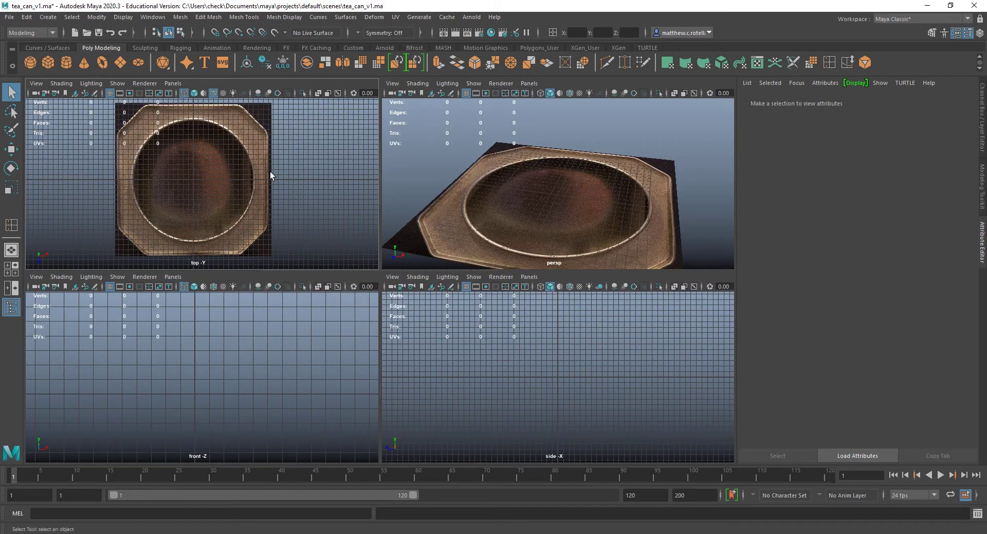
key("space")
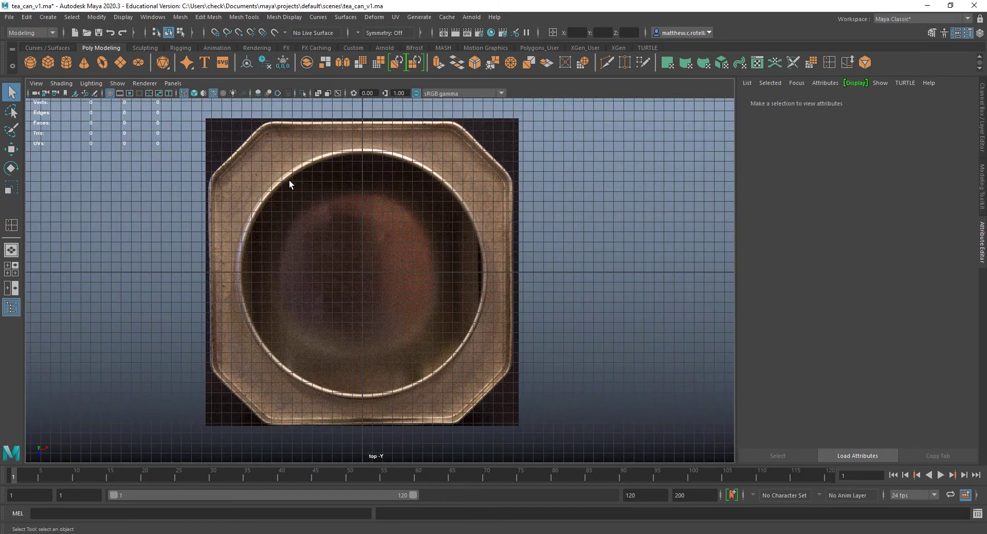
- Create a new bottom orthographic camera and show its view in the maximized panel
left_click(173, 84)
mouse_move(199, 114)
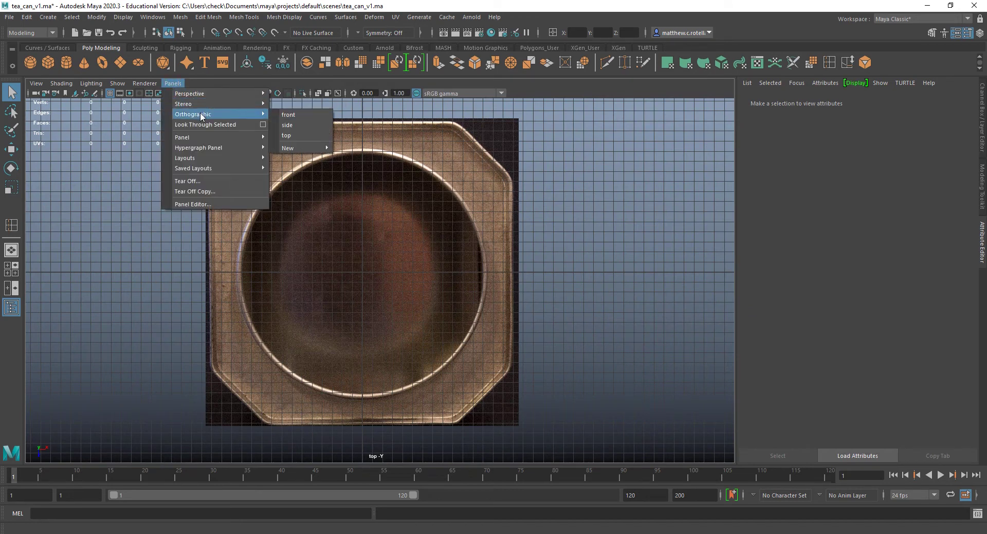
mouse_move(315, 149)
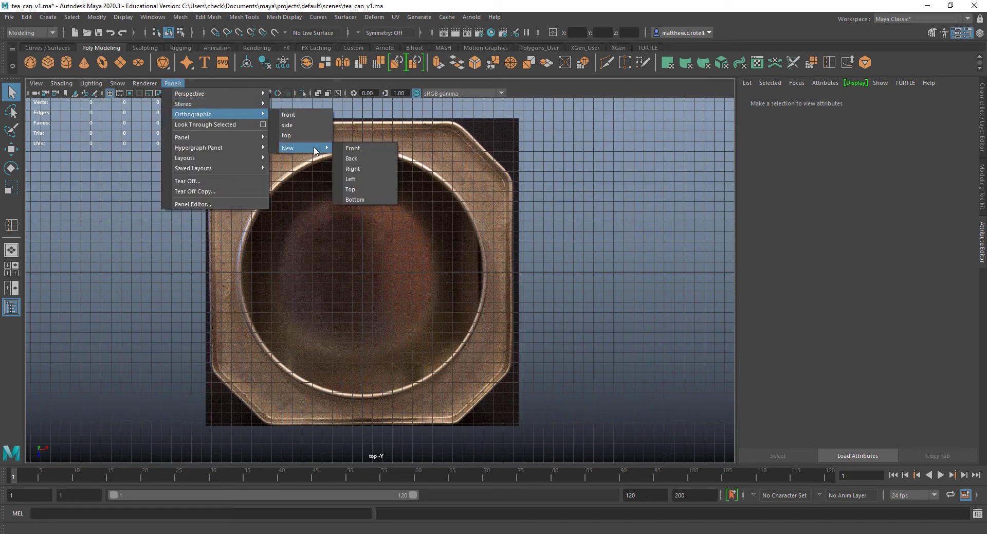
left_click(366, 200)
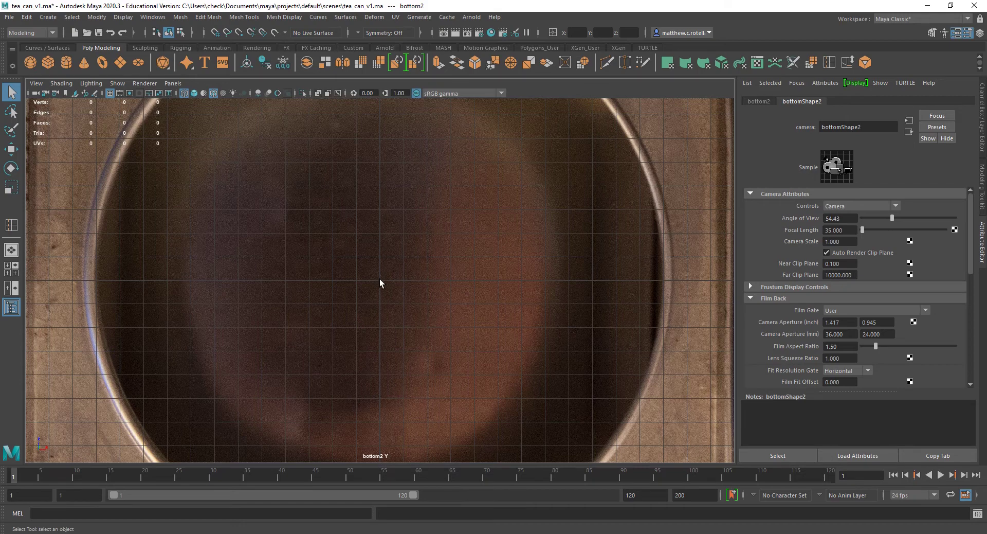
- Import tea_can_bottom.png as the image plane of the new bottom view
scroll(379, 278, "down", 5)
left_click(36, 83)
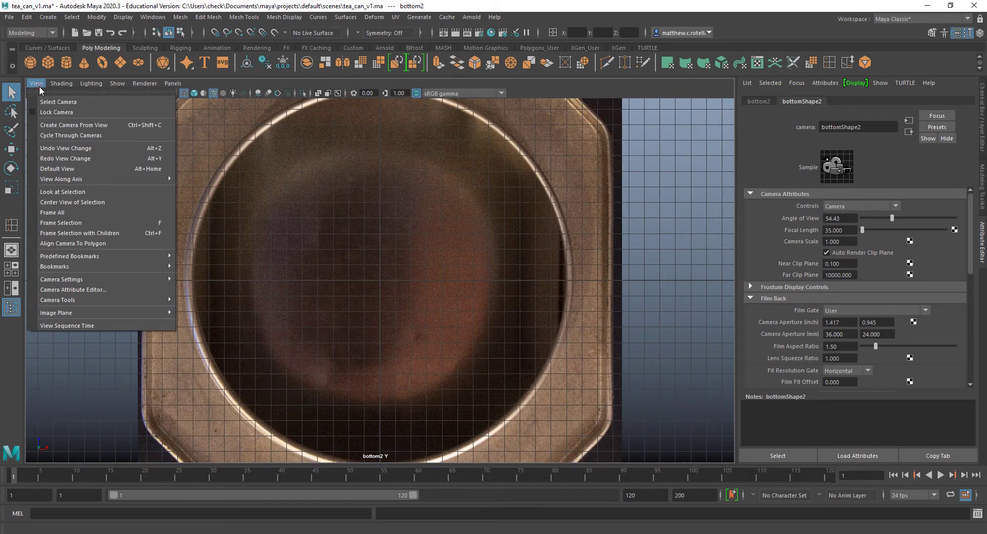
mouse_move(93, 313)
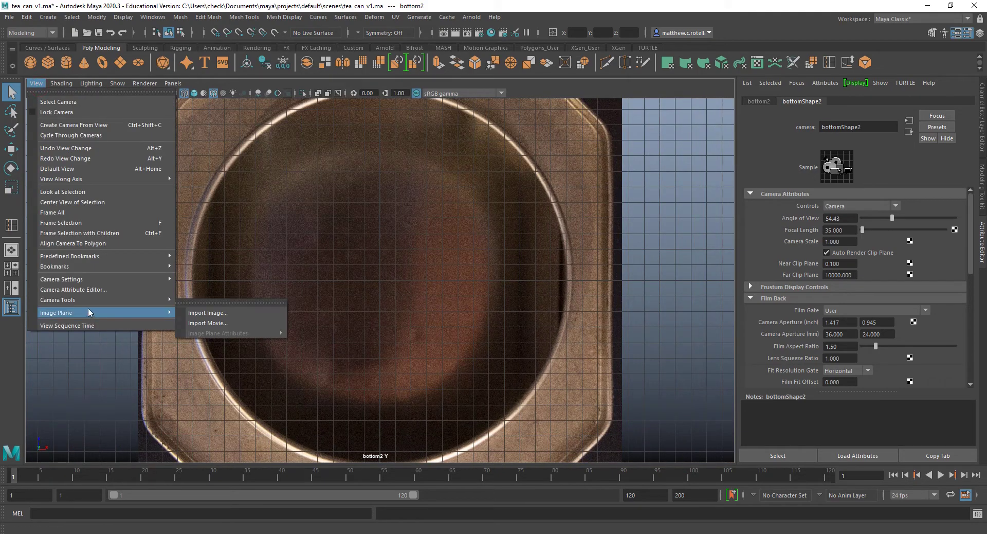
left_click(196, 312)
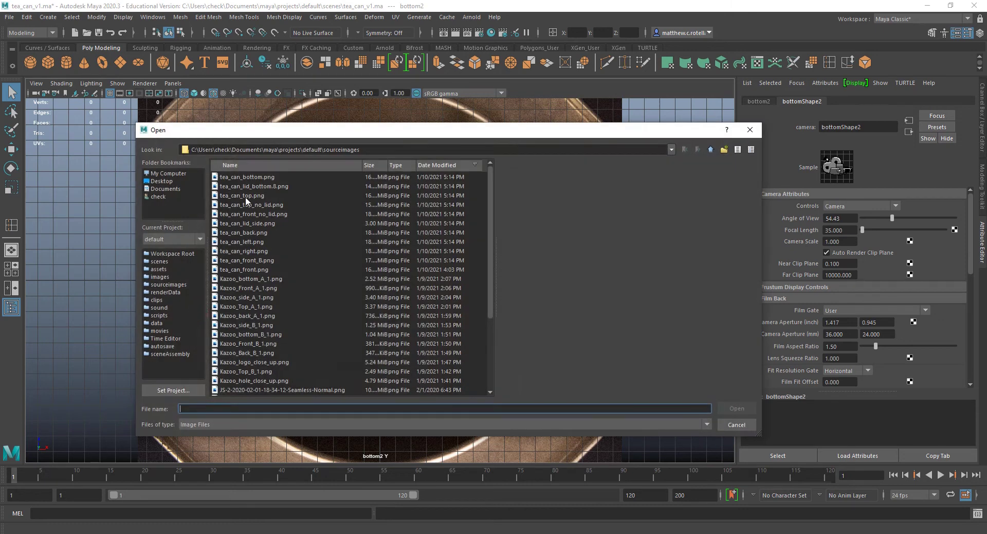
left_click(231, 177)
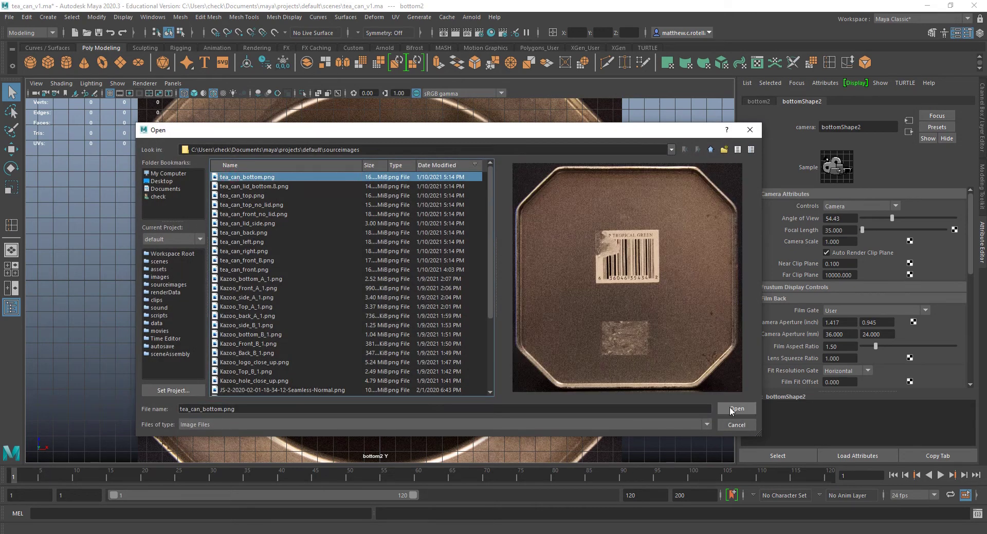
left_click(732, 409)
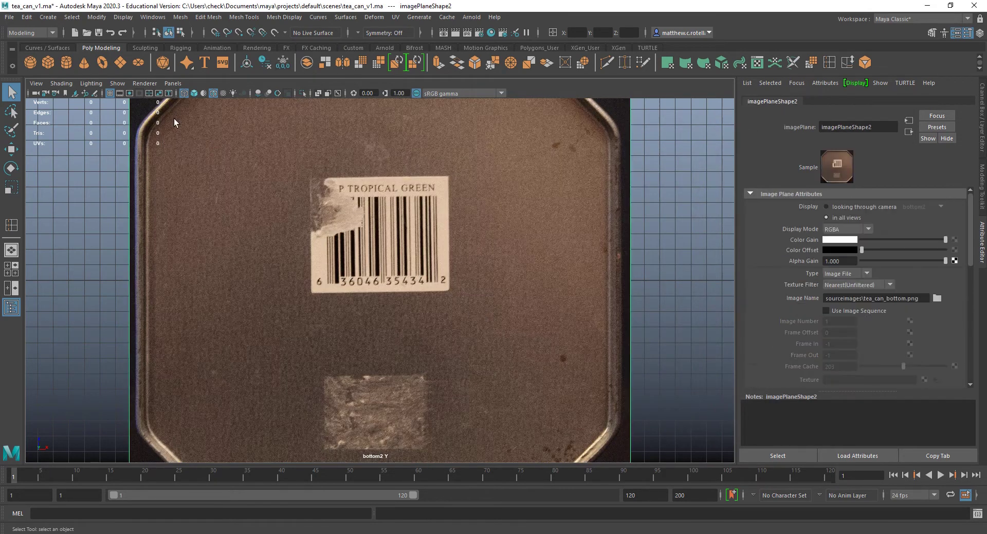
- Switch the panel between the top and bottom cameras and check each reference image, including in the four-view layout
left_click(174, 84)
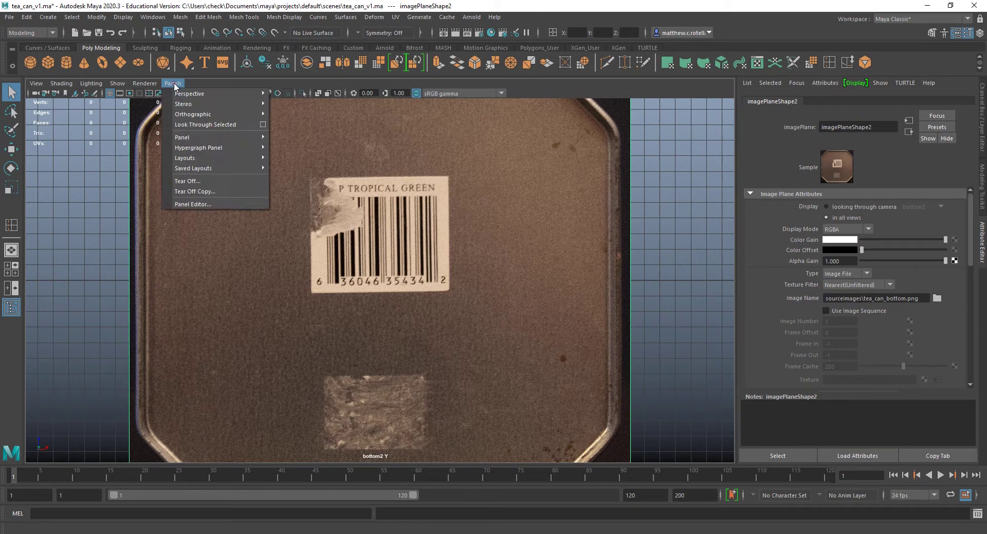
mouse_move(215, 116)
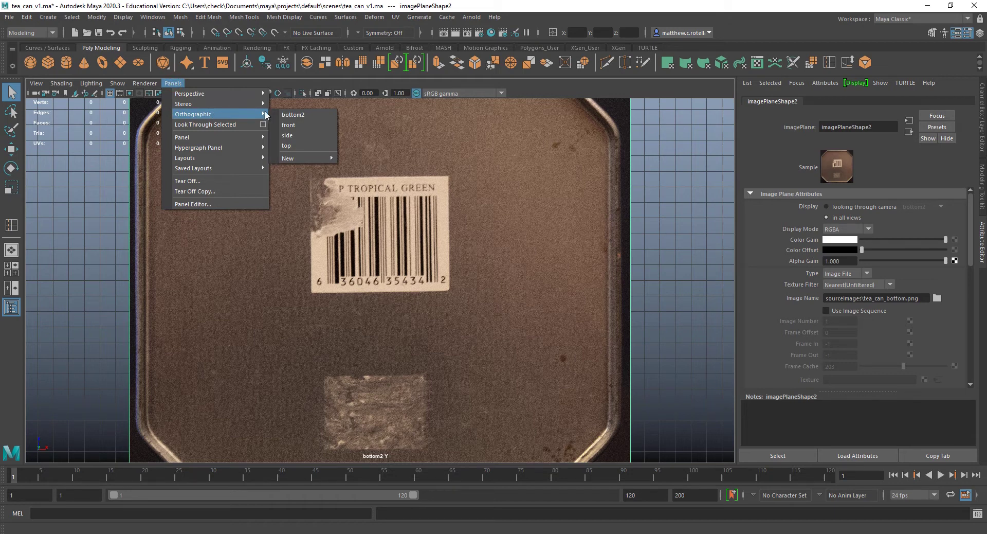
left_click(297, 146)
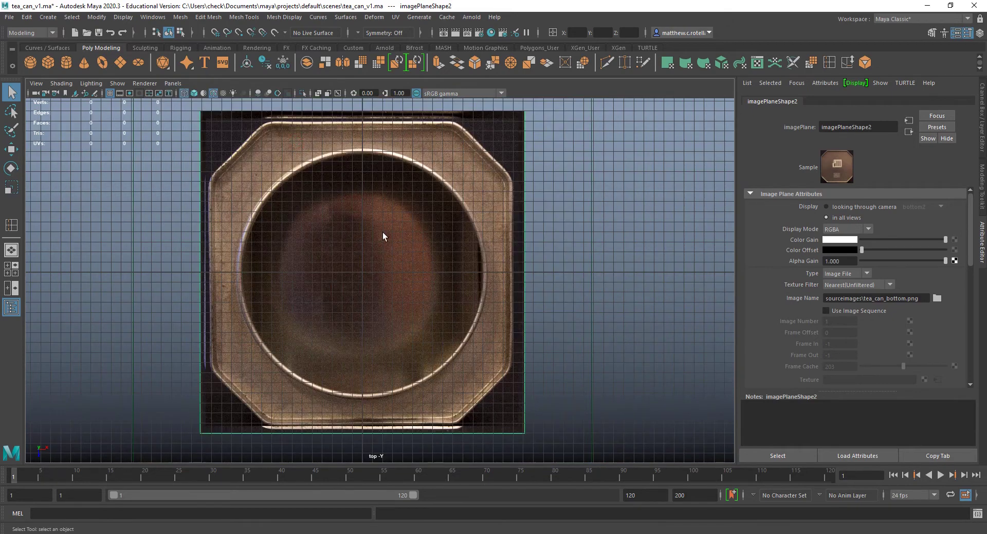
key("space")
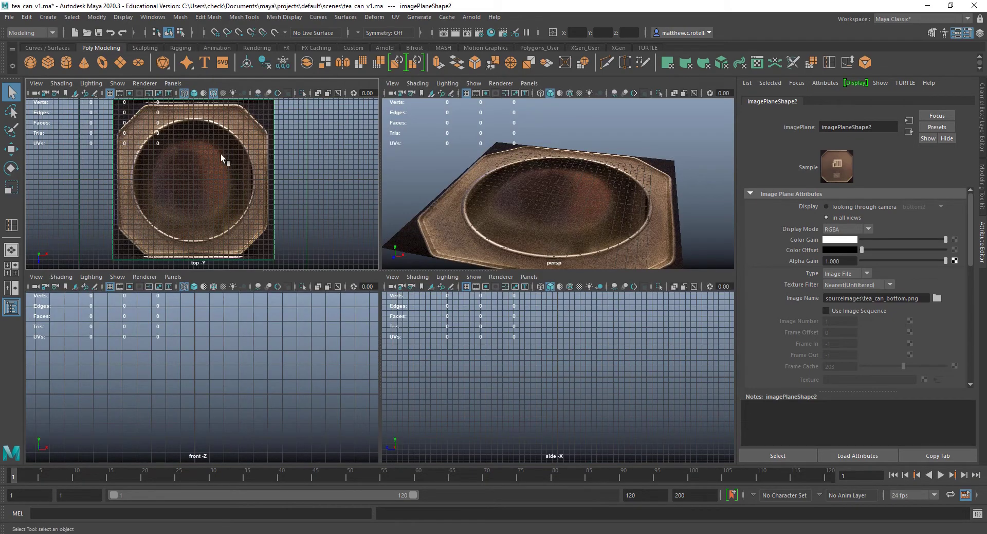
key("space")
left_click(173, 83)
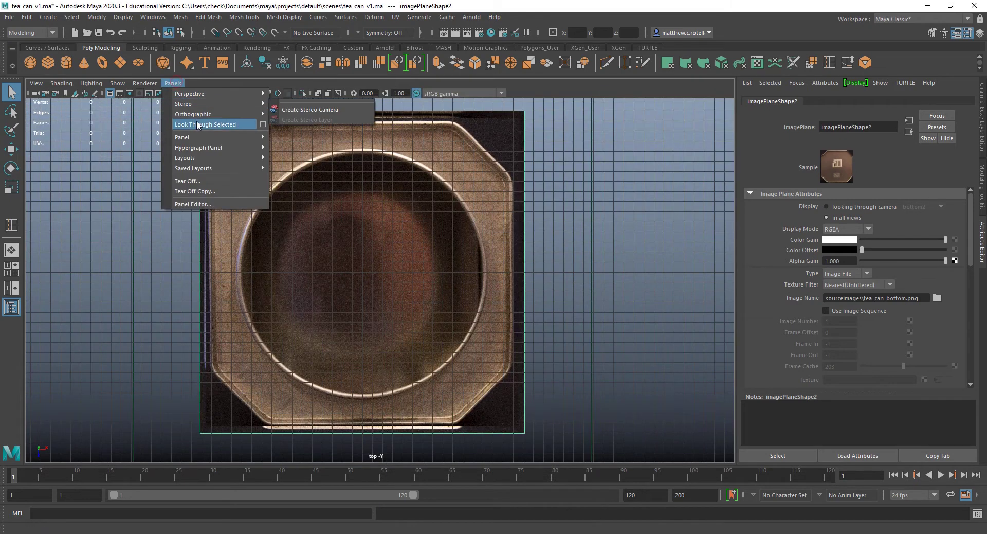
mouse_move(241, 114)
left_click(299, 116)
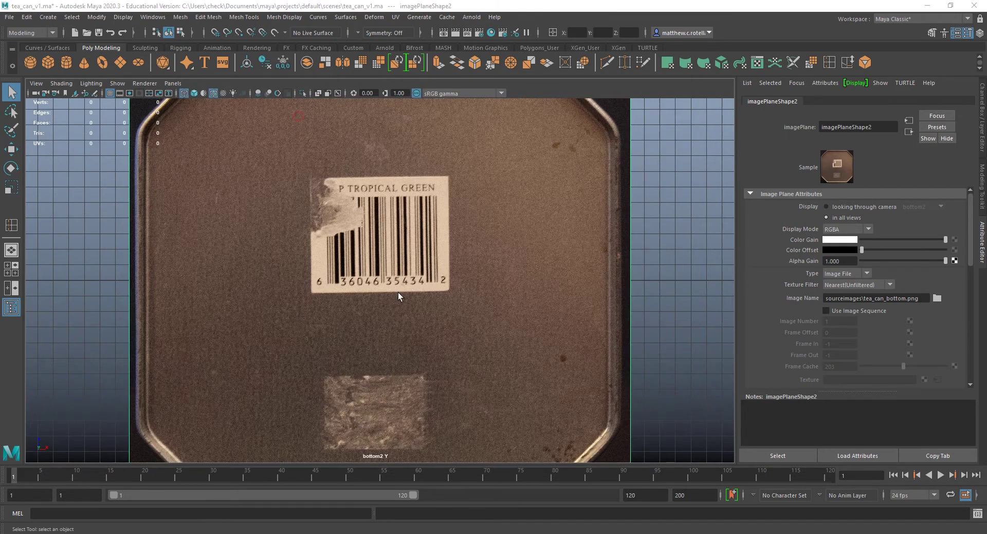
key("space")
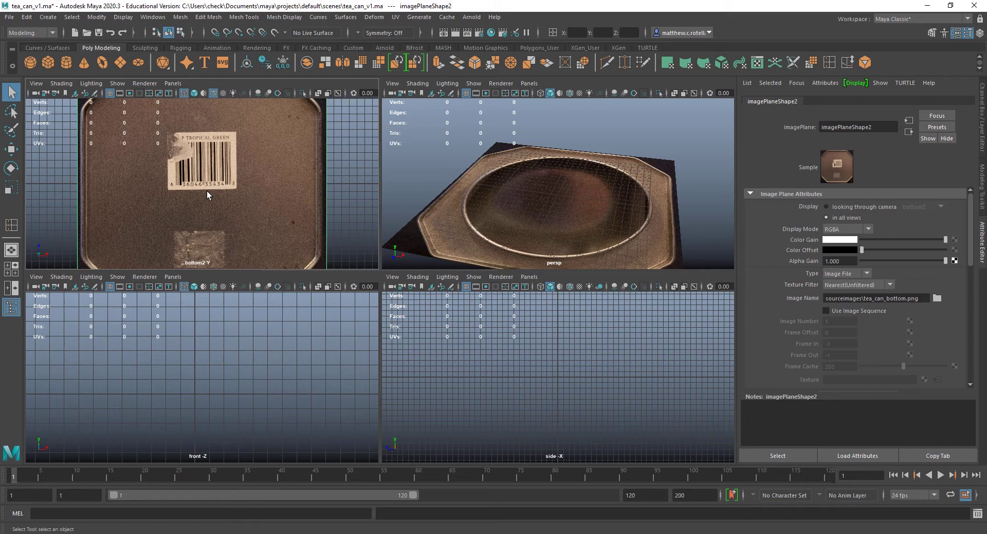
key("space")
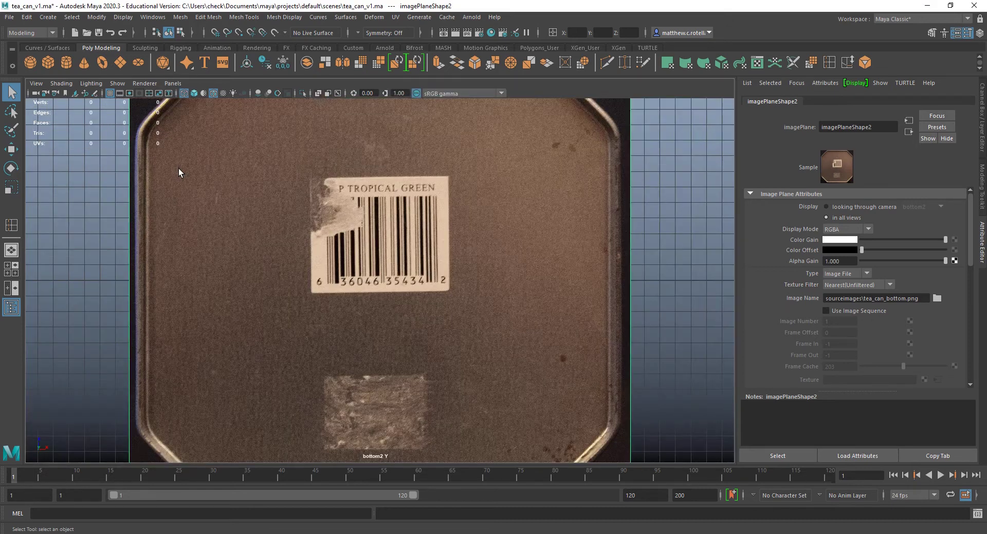
- Set the panel showing the bottom camera back to the top orthographic view
left_click(176, 85)
mouse_move(229, 114)
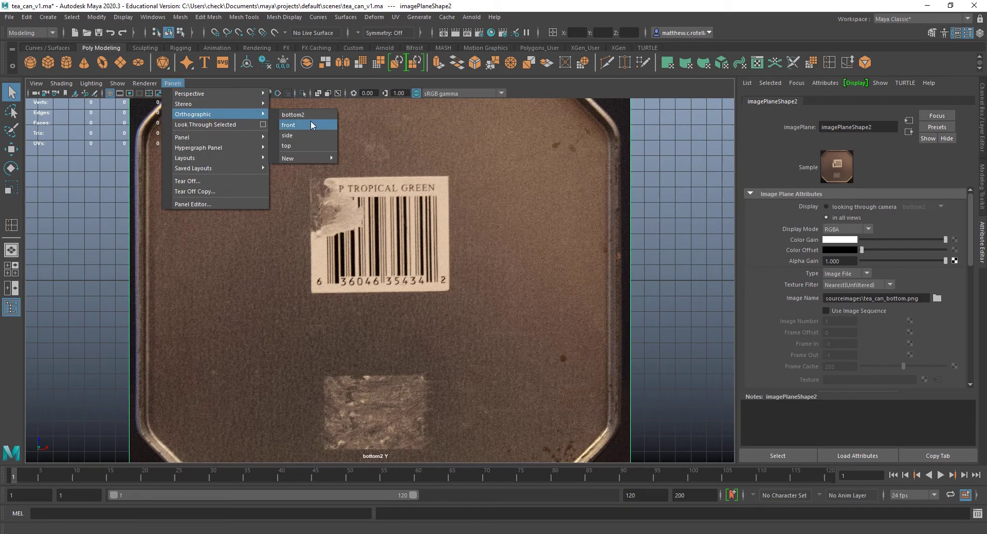
left_click(307, 145)
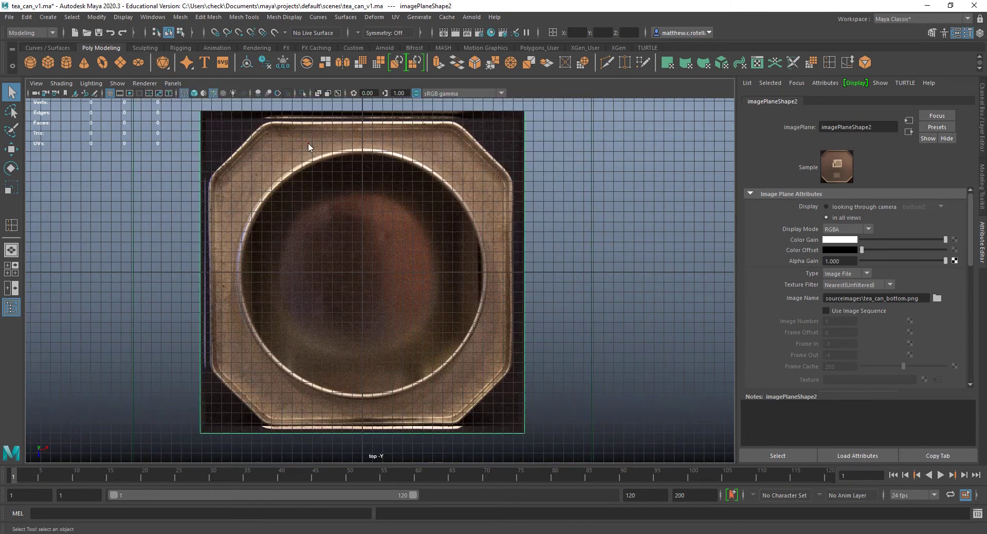
- Maximize the front view and import tea_can_front_no_lid.png as its image plane
key("space")
key("space")
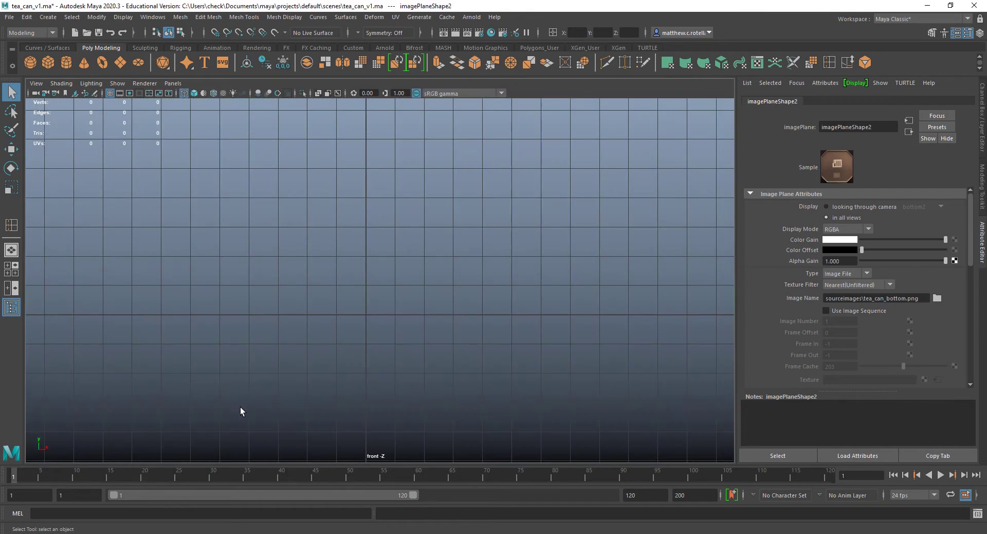
left_click(35, 85)
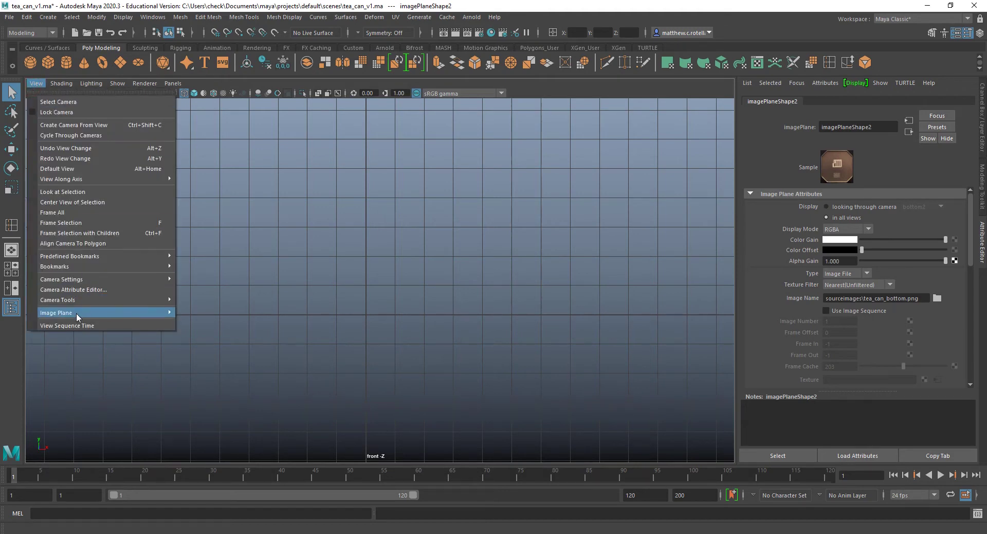
mouse_move(76, 313)
left_click(202, 311)
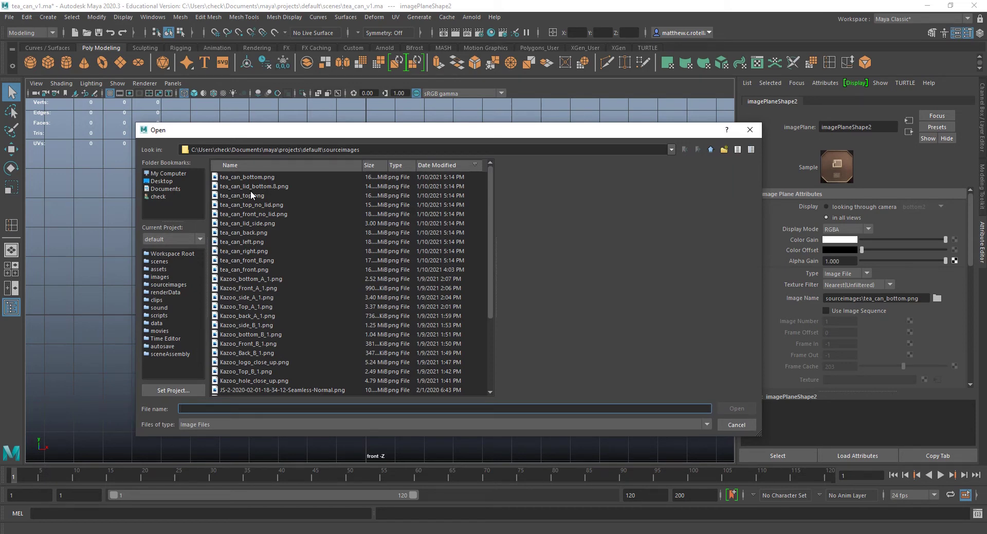
left_click(251, 214)
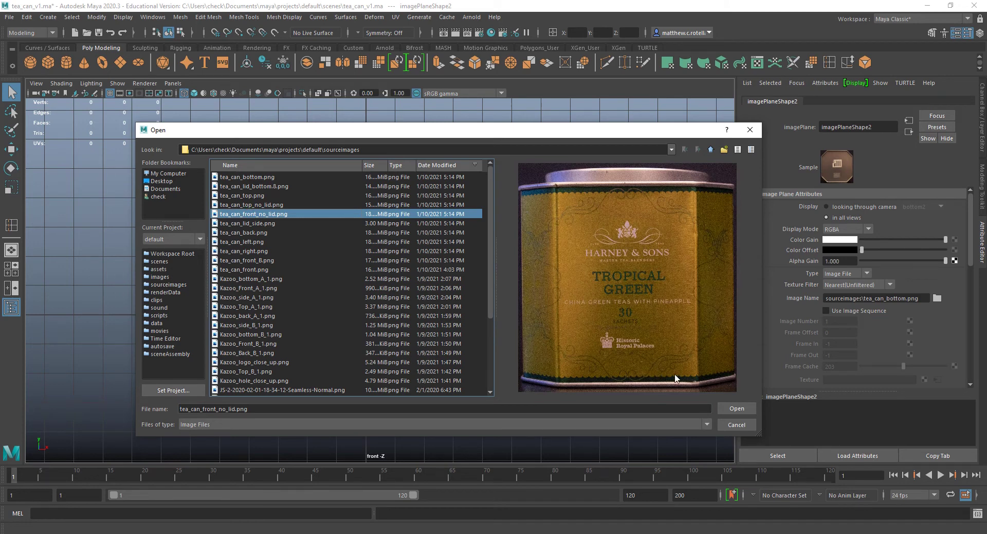
left_click(728, 407)
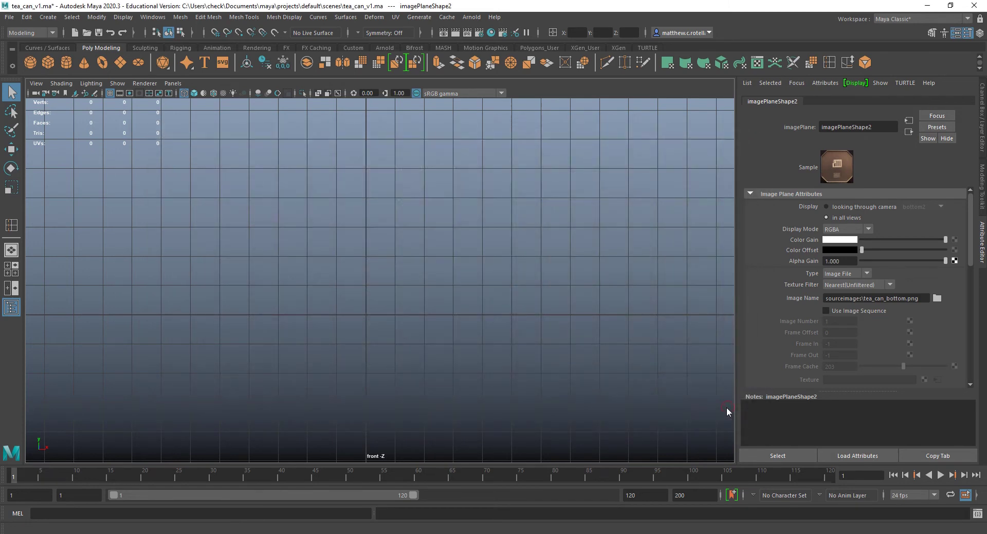
scroll(422, 294, "down", 10)
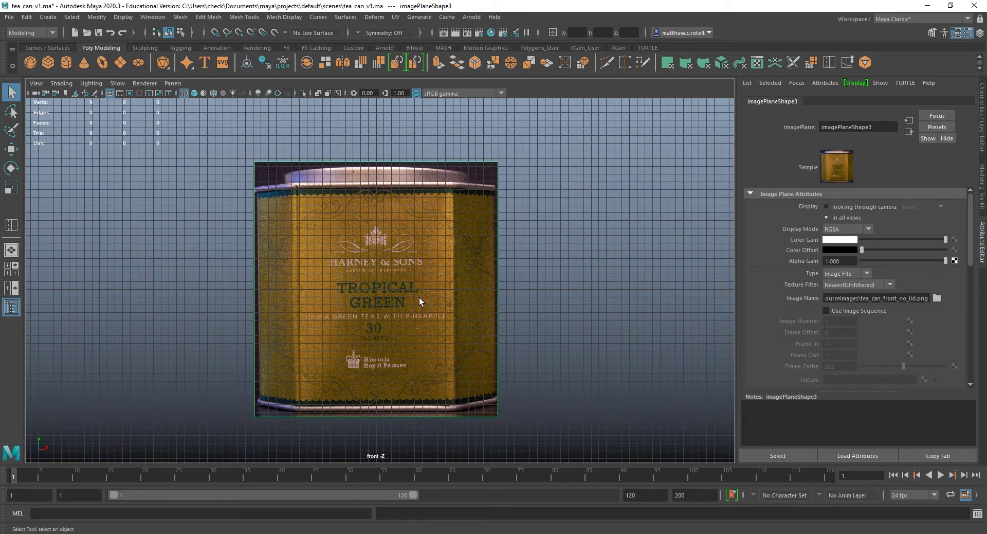
- Maximize the perspective view with all image planes in sight and bring up the Outliner beside them
key("space")
key("space")
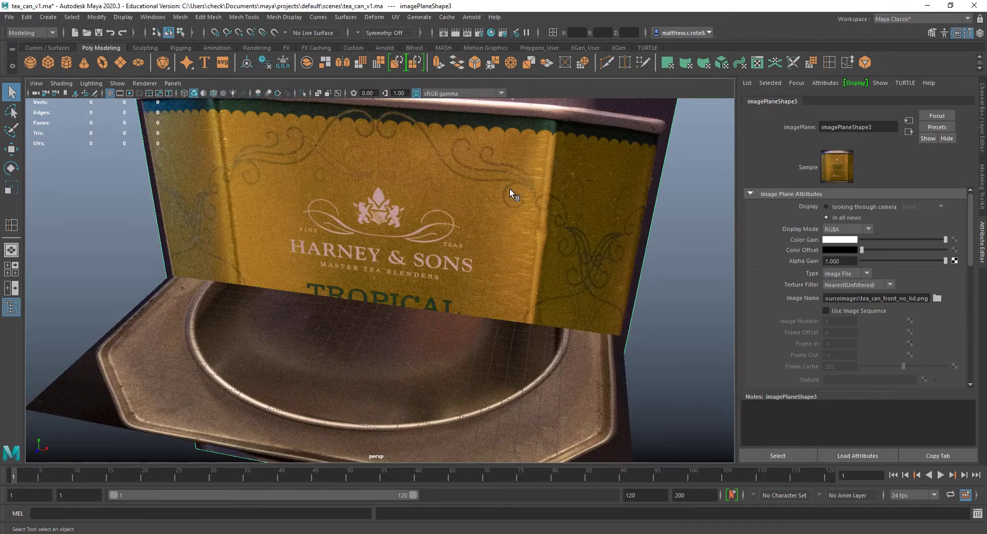
scroll(438, 300, "down", 5)
left_click_drag(422, 297, 393, 306, "alt")
left_click_drag(545, 533, 612, 131)
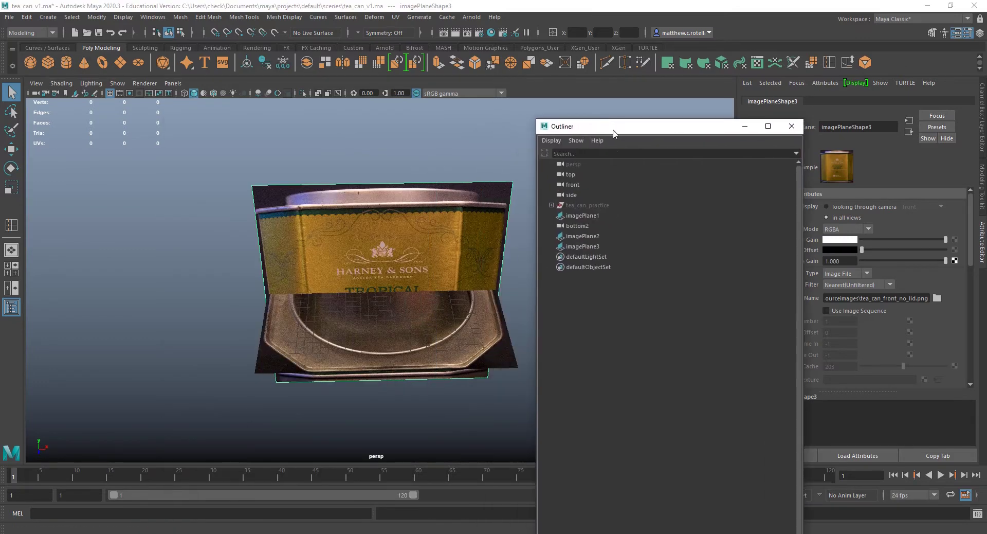
- Rename the image plane with the top view picture as top_reference
left_click(585, 215)
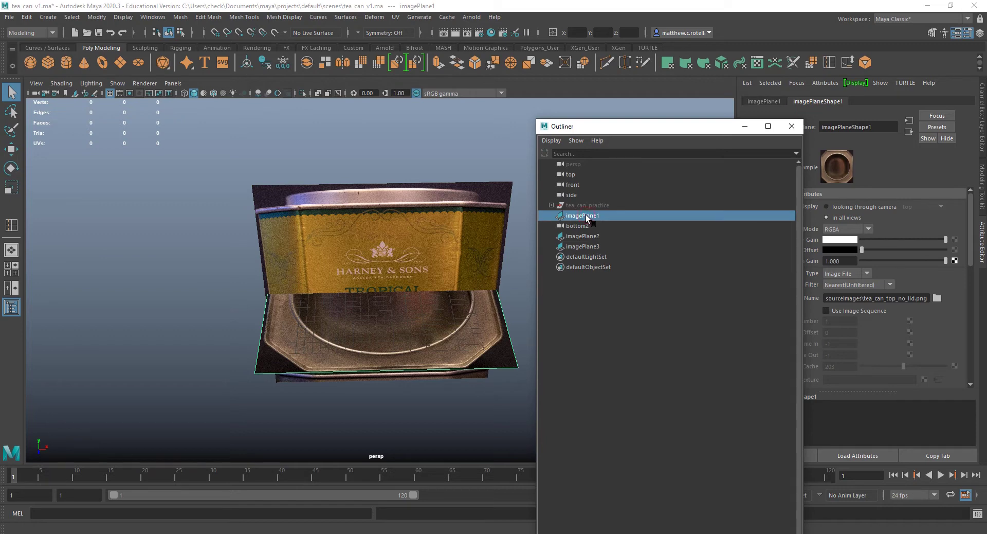
double_click(587, 216)
type("top")
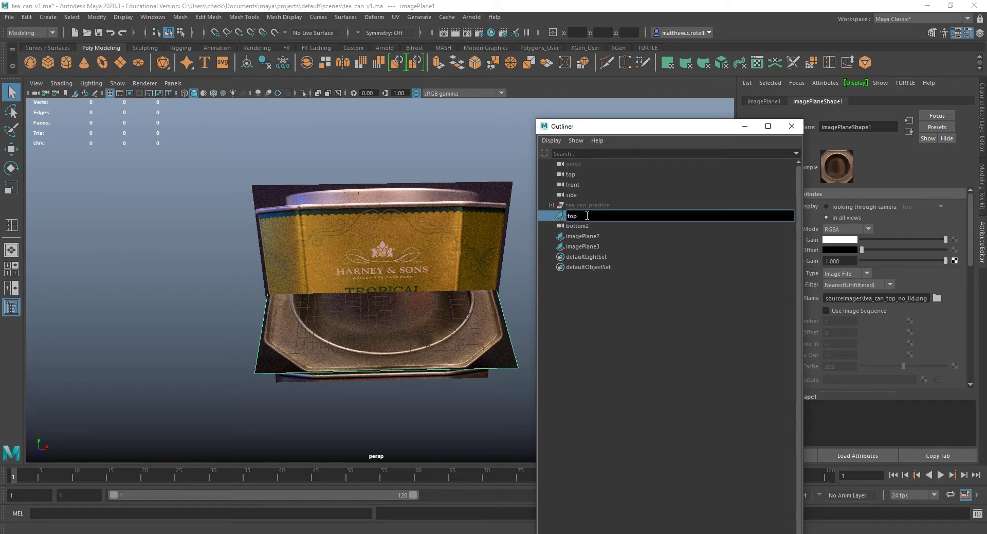
type("_reference")
key("Return")
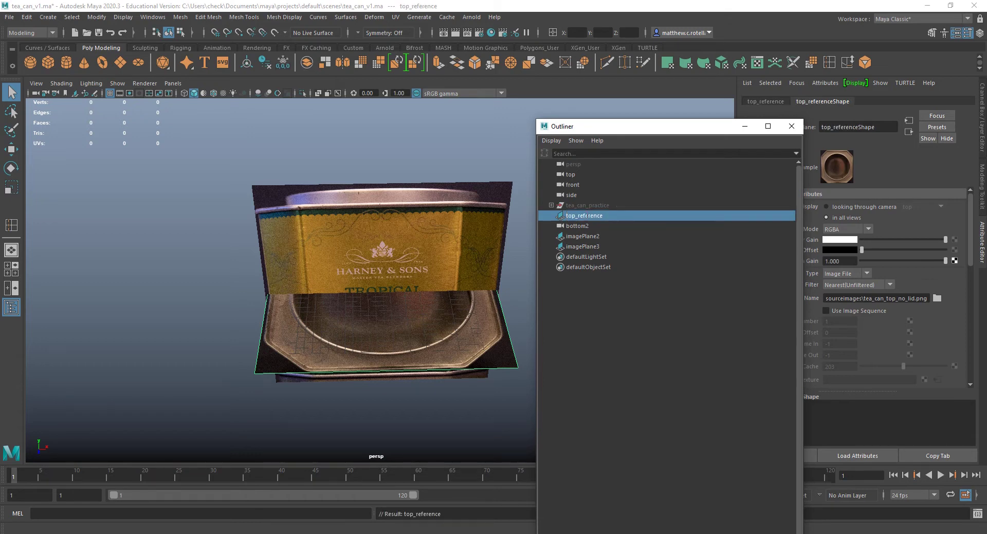
- Rename the image plane with the can's bottom picture as bottom_reference
double_click(572, 238)
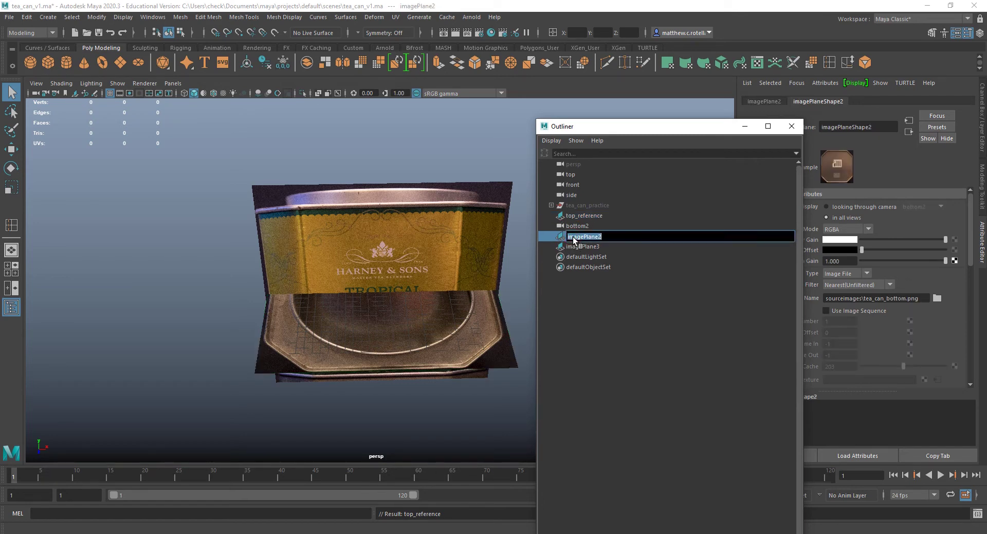
type("bottom_referenc")
key("Return")
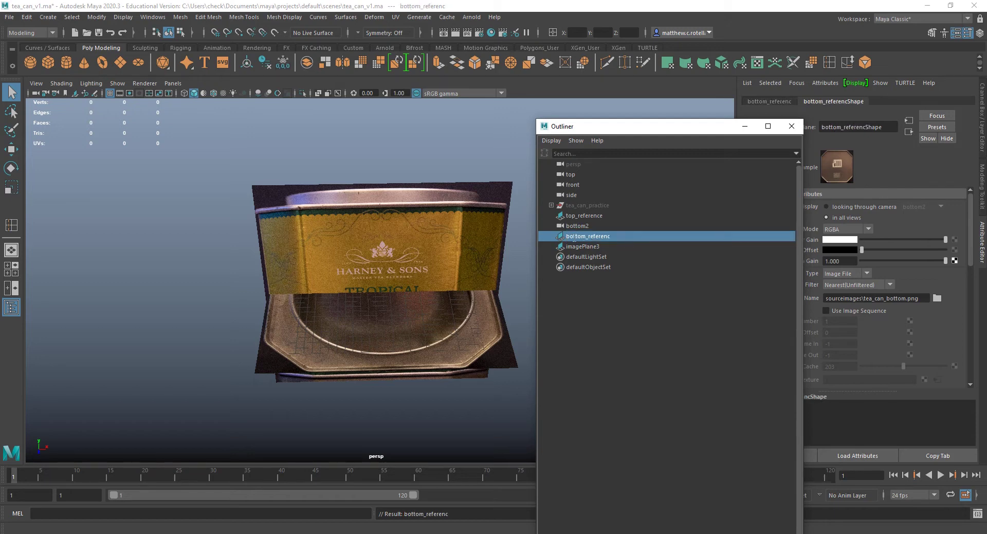
double_click(591, 238)
left_click(632, 236)
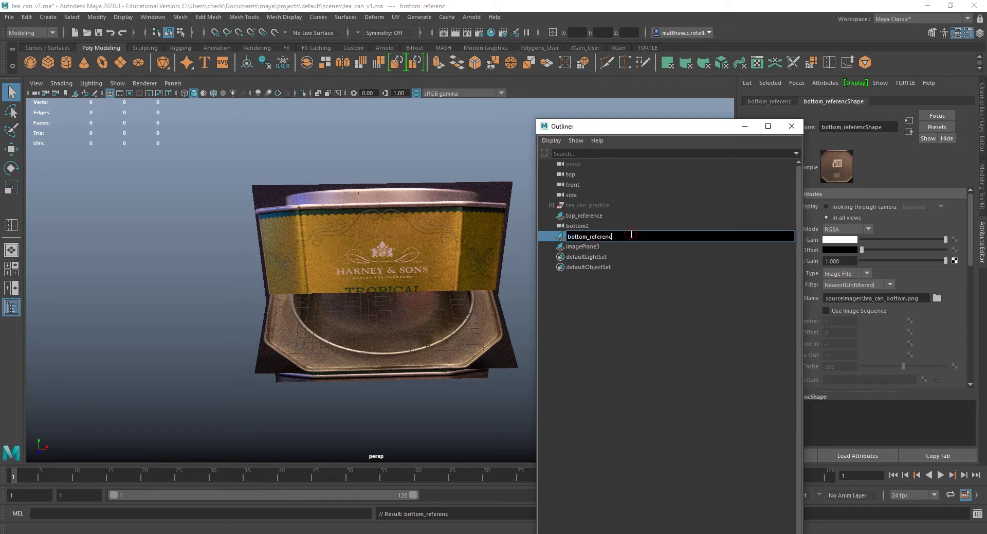
type("e")
key("Return")
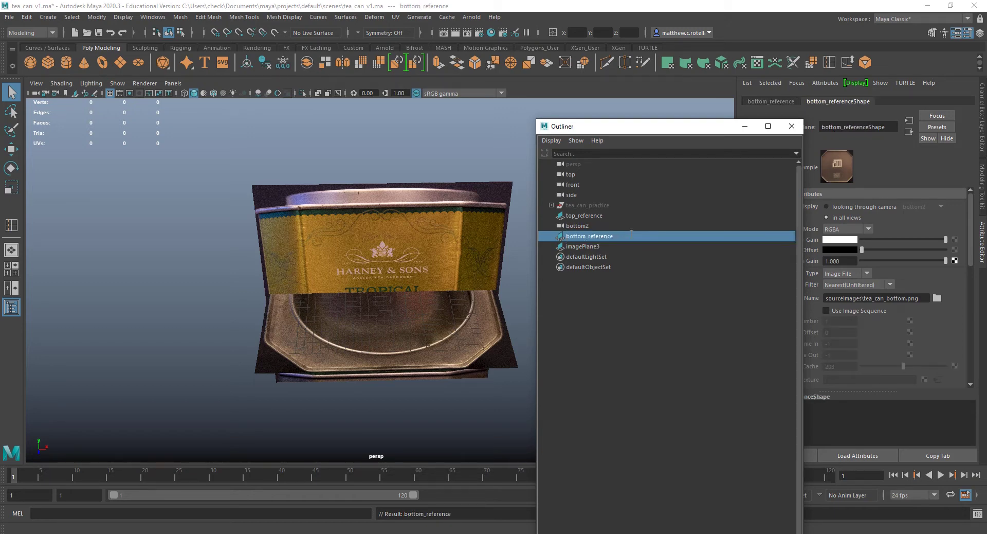
- Rename the image plane with the can's front picture as front_reference and select top_reference
double_click(581, 247)
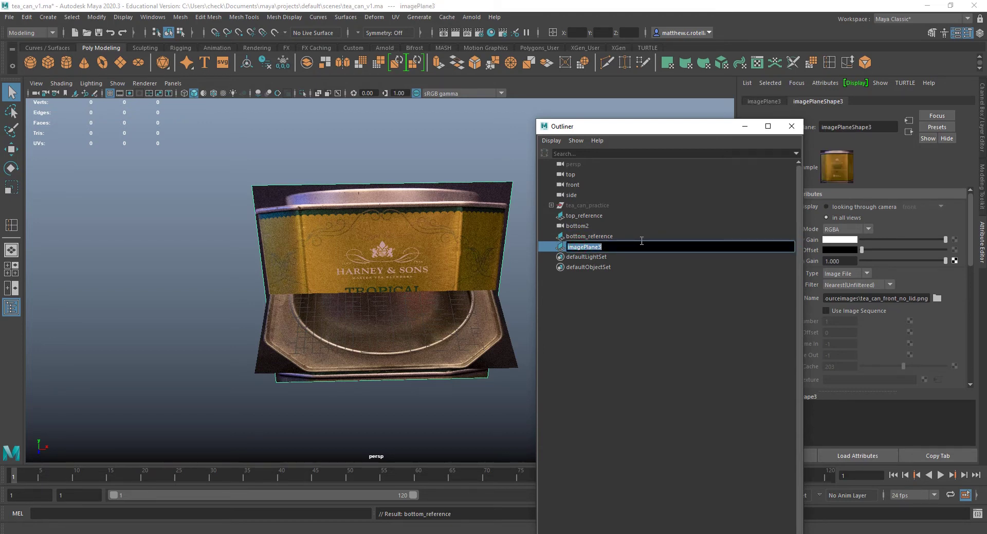
type("front_reference")
key("Return")
left_click(582, 216)
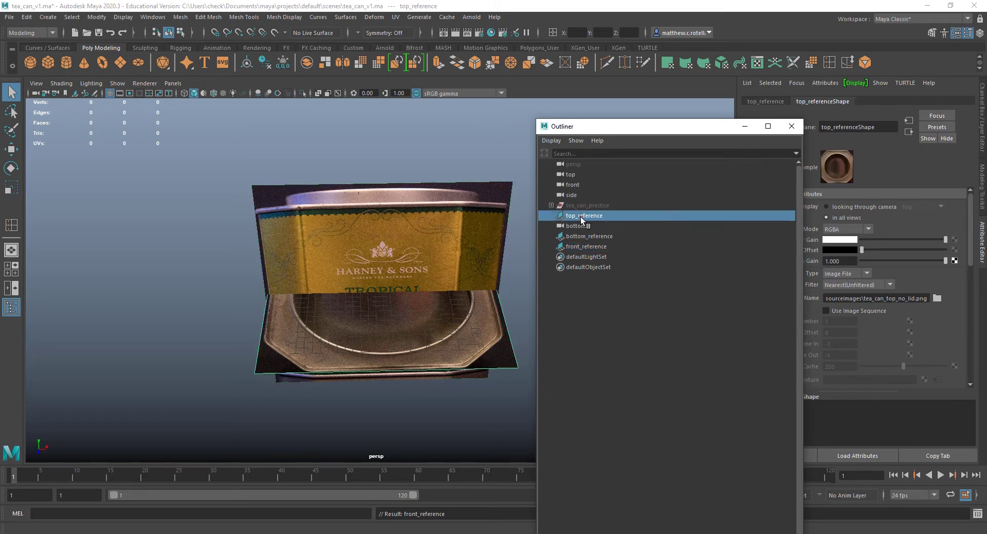
- Move the bottom2 camera up in the Outliner so it sits with the other cameras, directly below side
left_click(579, 226)
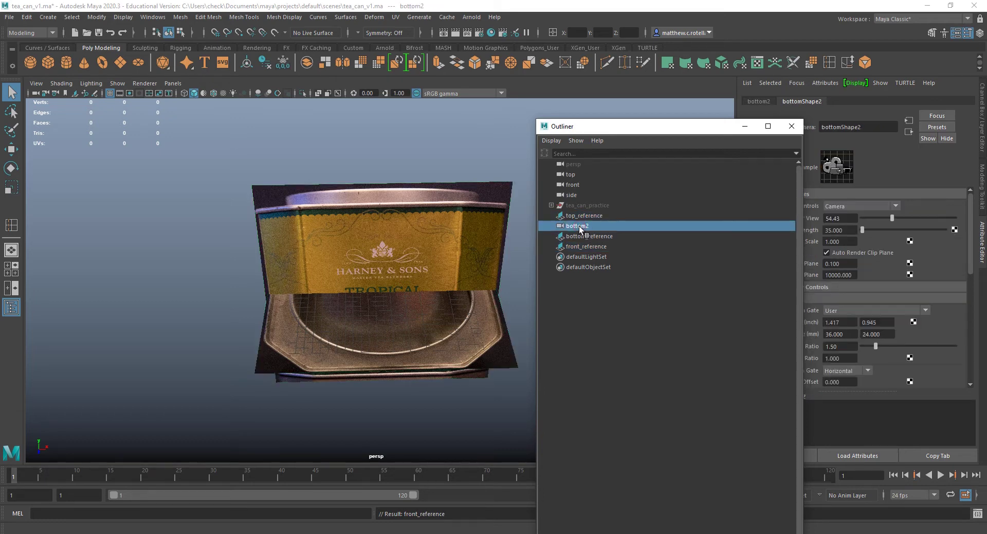
left_click_drag(575, 201, 579, 202)
- Group the top, bottom and front reference image planes and name the group reference_G
left_click(584, 226)
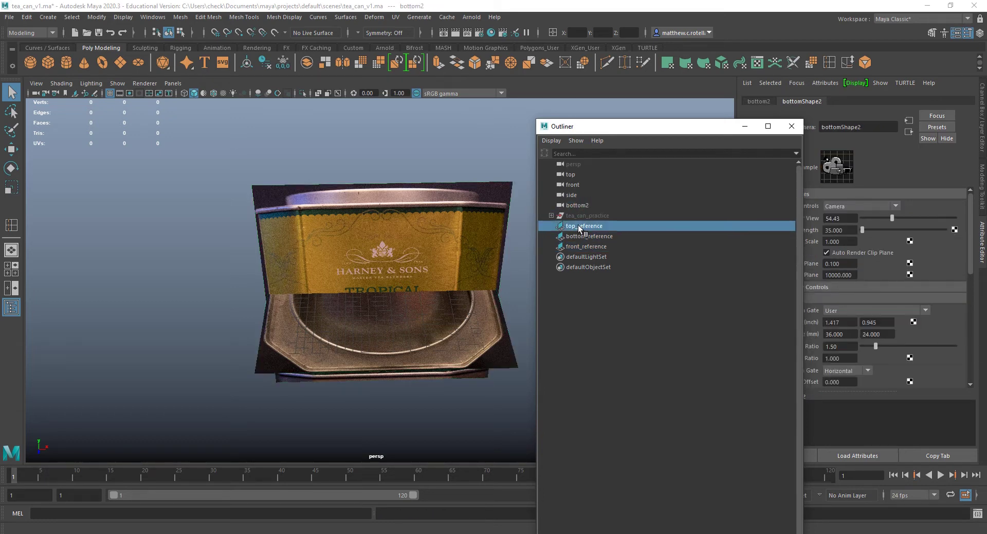
left_click(578, 246, "shift")
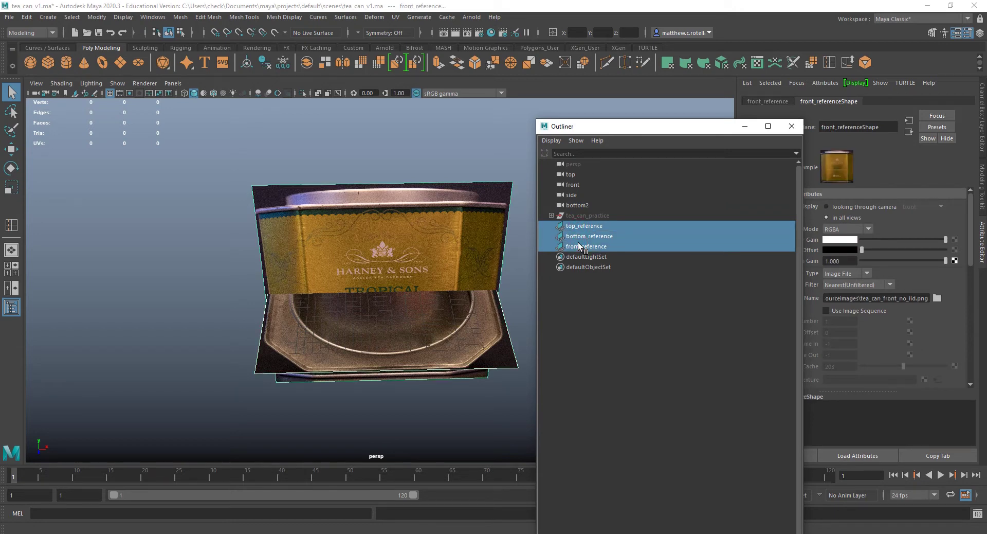
left_click_drag(579, 247, 576, 220)
key("ctrl+g")
double_click(572, 228)
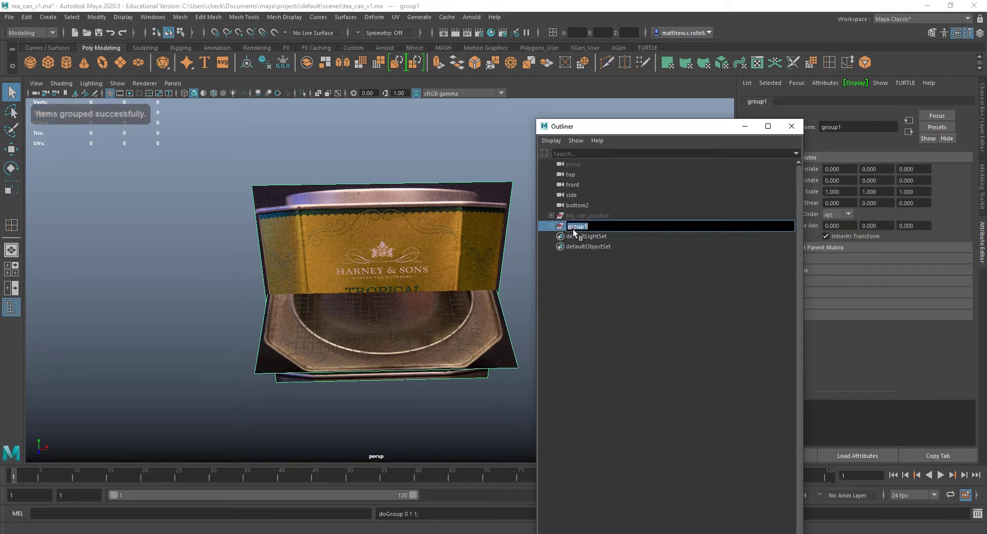
type("refer")
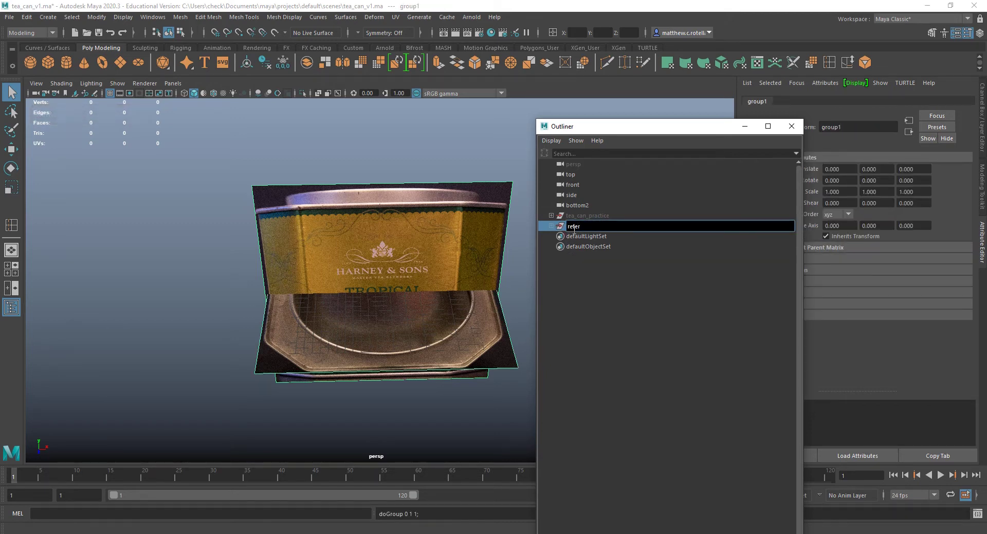
type("ence_G")
key("Return")
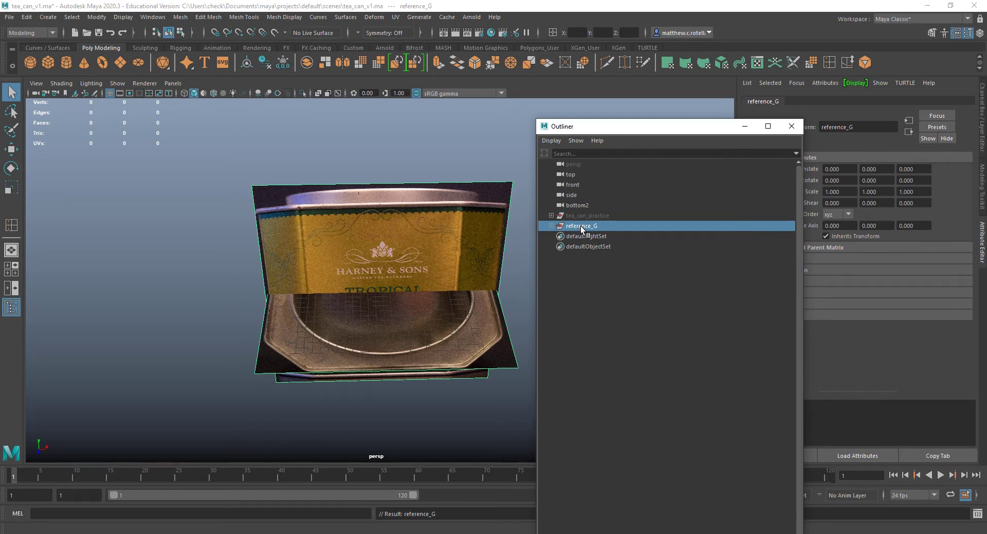
- Toggle the visibility of the reference_G group off and back on as a test
key("h")
key("h")
key("h")
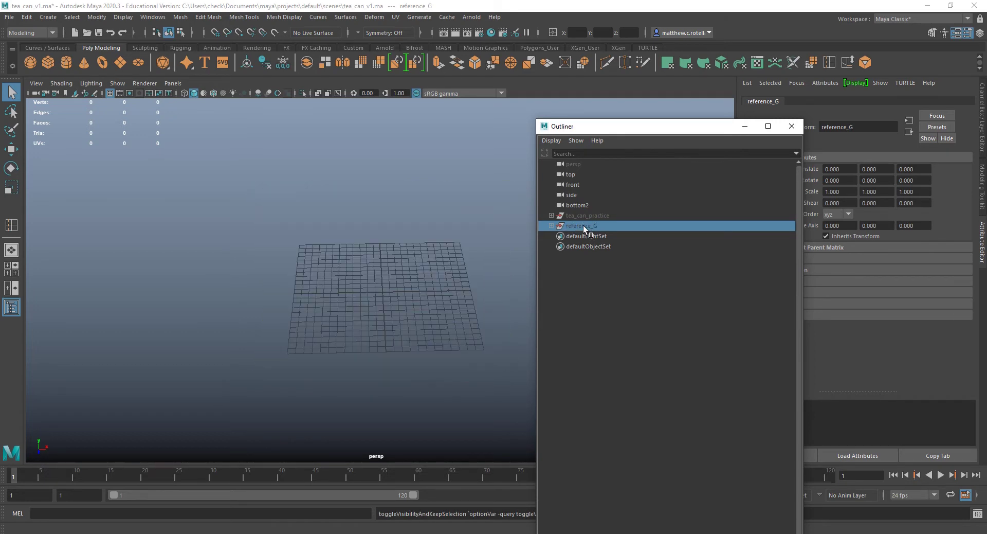
key("h")
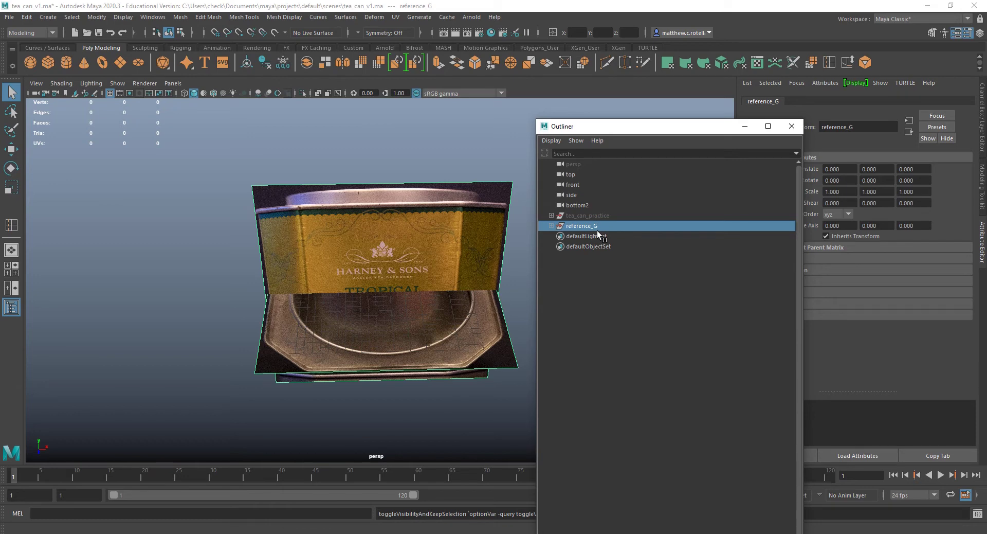
key("h")
key("h")
- Create a polygon cube and set its height to 9.5
left_click(48, 66)
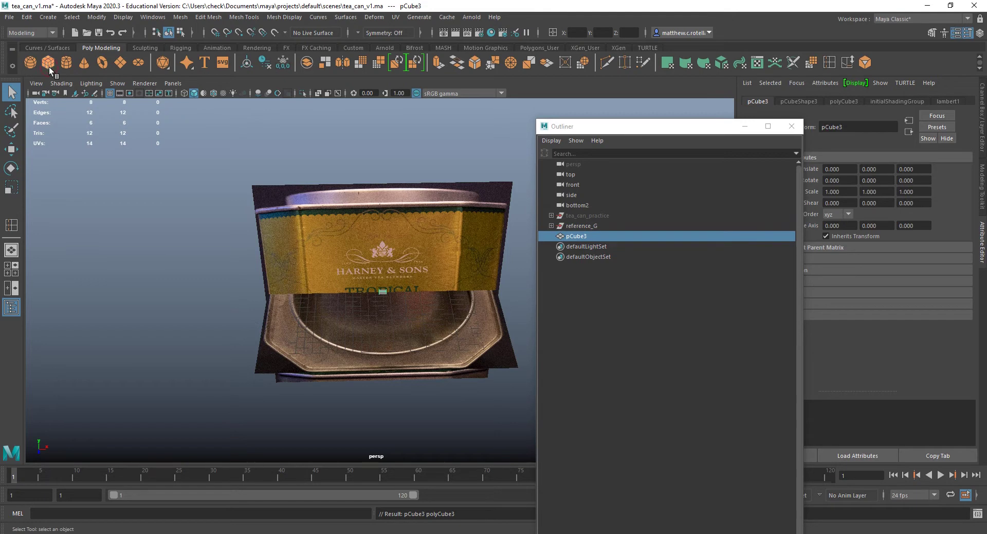
left_click_drag(619, 130, 0, 177)
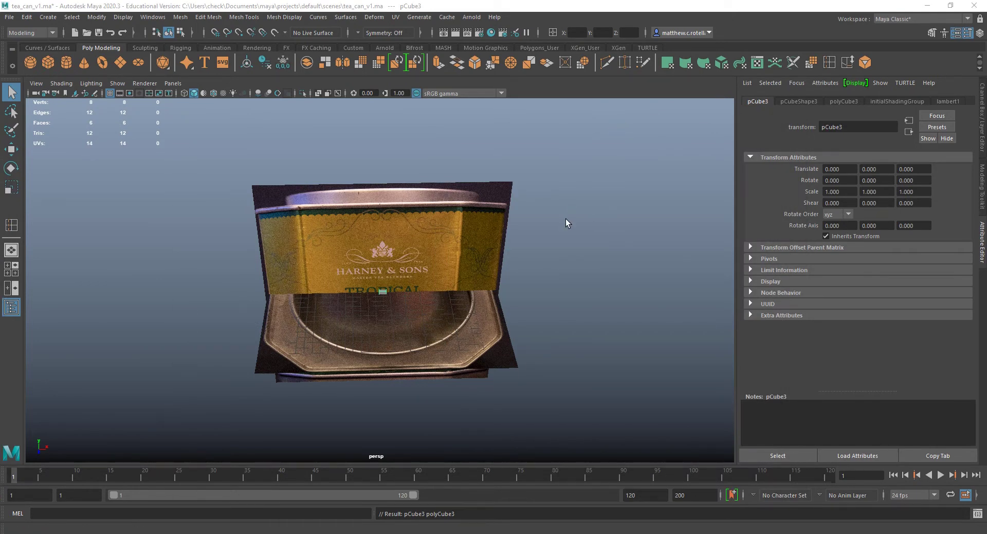
left_click_drag(591, 214, 549, 256, "alt")
left_click(842, 103)
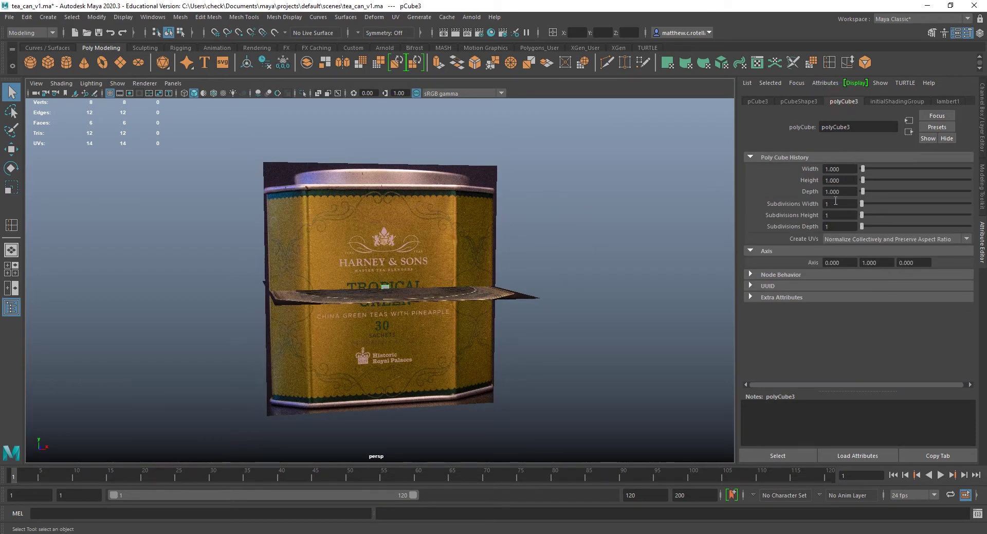
left_click(847, 181)
type("9.5")
key("Return")
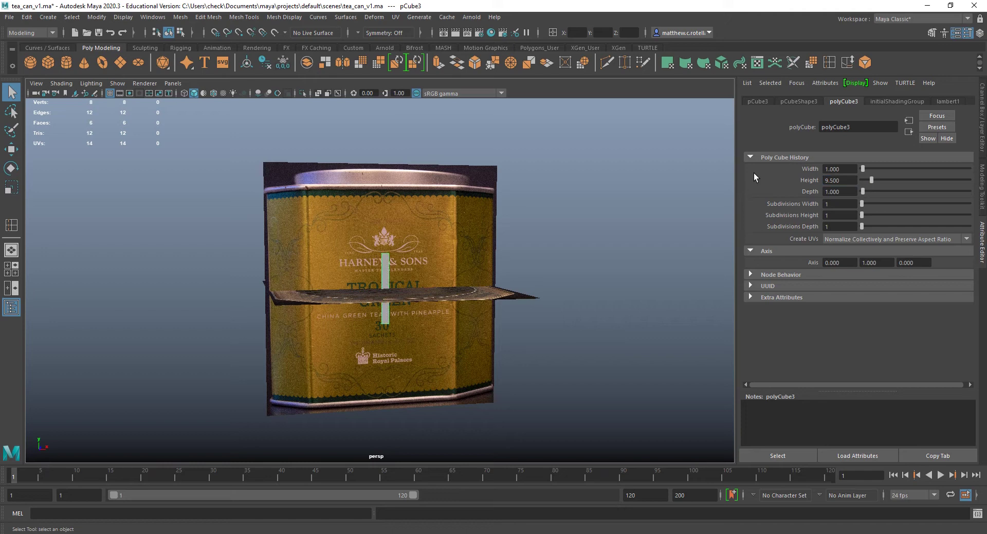
- Set both the width and the depth of the cube to 10.5
double_click(850, 167)
type("10.5")
key("Tab")
key("Tab")
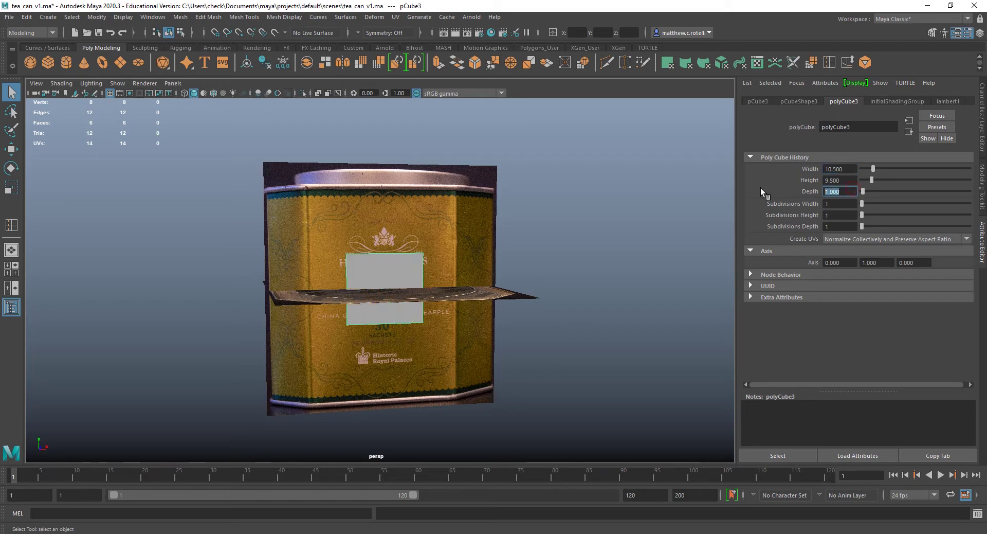
type("10.5")
key("Return")
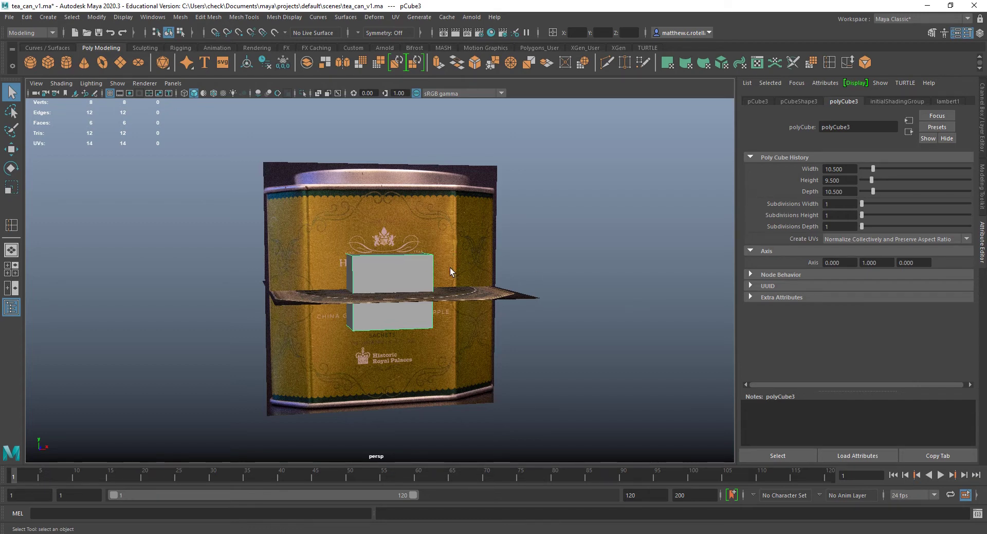
- Rename the cube as tea_can and move the Outliner out of the way of the viewport
scroll(427, 269, "up", 3)
left_click_drag(586, 288, 557, 289, "alt")
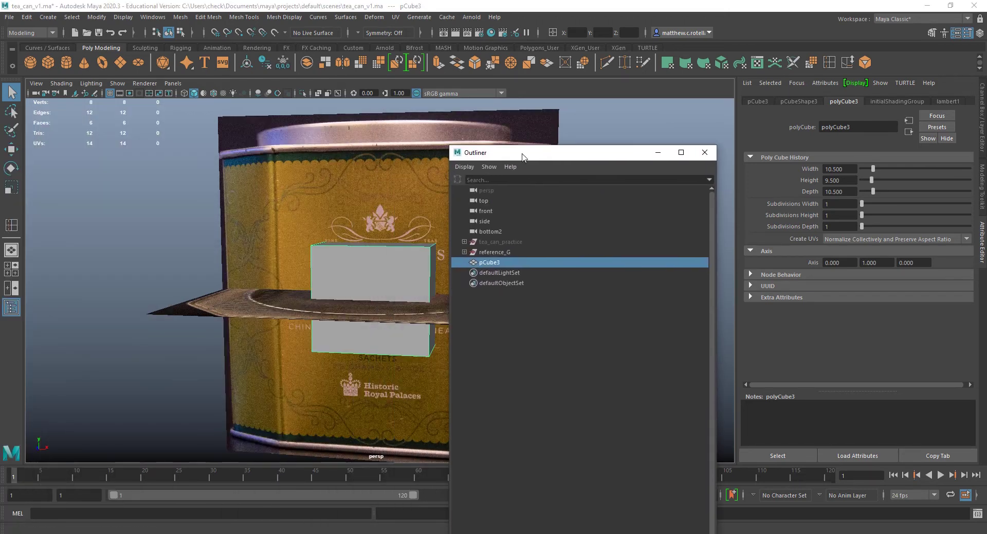
double_click(491, 263)
type("tea")
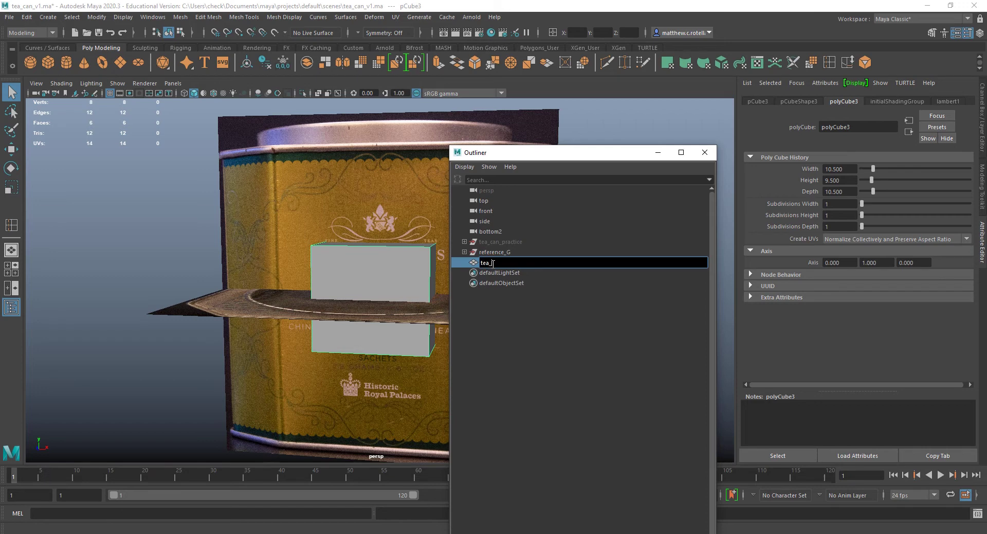
type("_can")
key("Return")
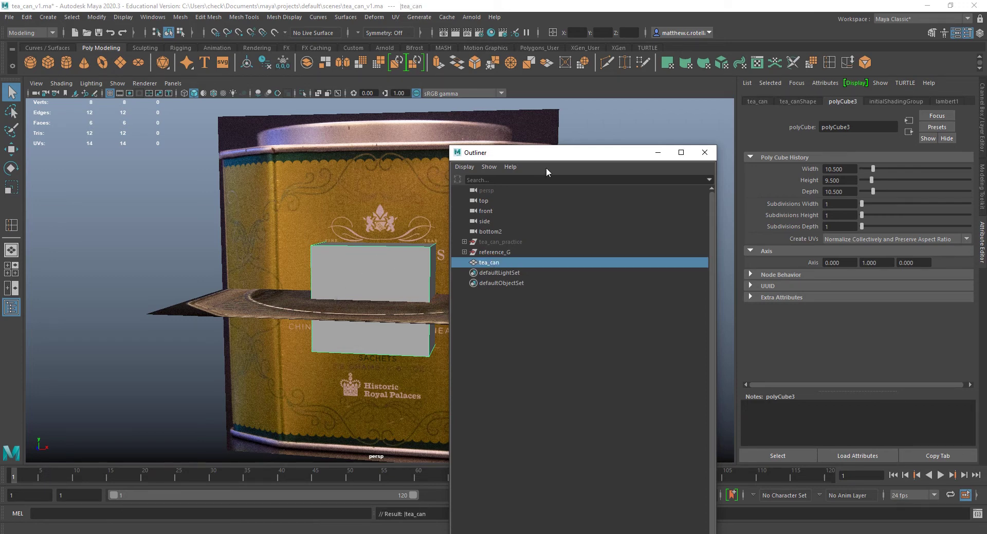
left_click_drag(516, 153, 514, 153)
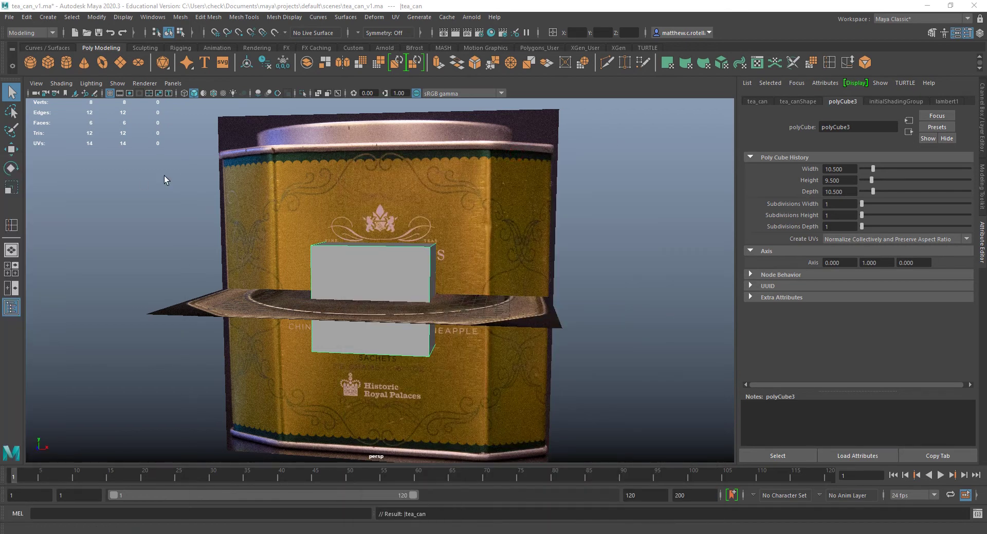
- Select the front_reference image plane in the front orthographic view and maximize that view
left_click_drag(437, 273, 437, 245, "alt")
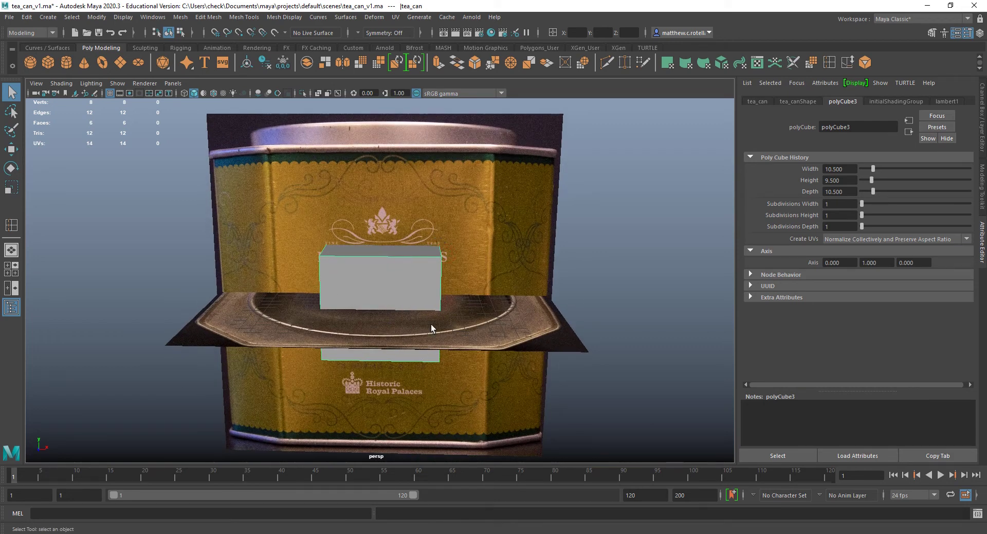
key("space")
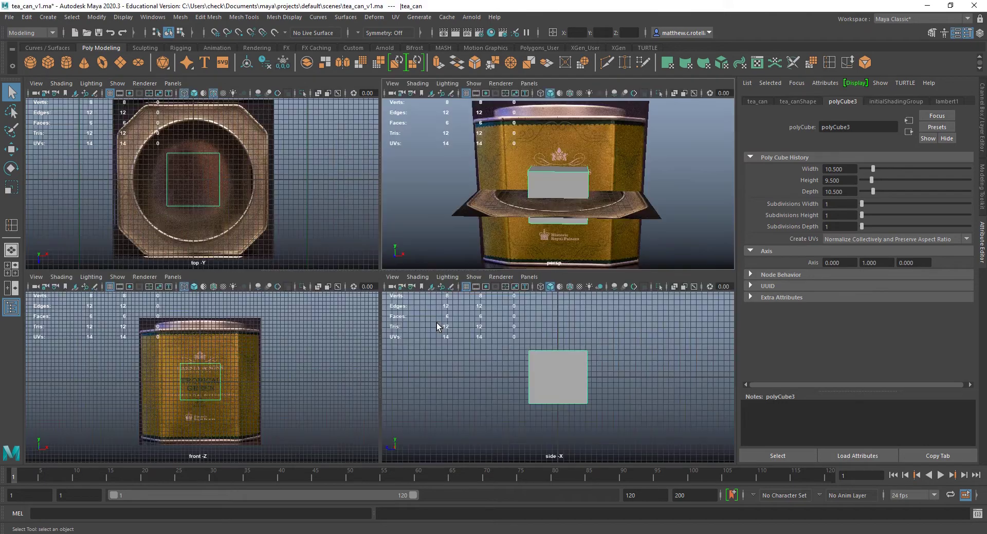
scroll(242, 413, "up", 5)
middle_click_drag(243, 411, 298, 383, "alt")
left_click(300, 385)
key("space")
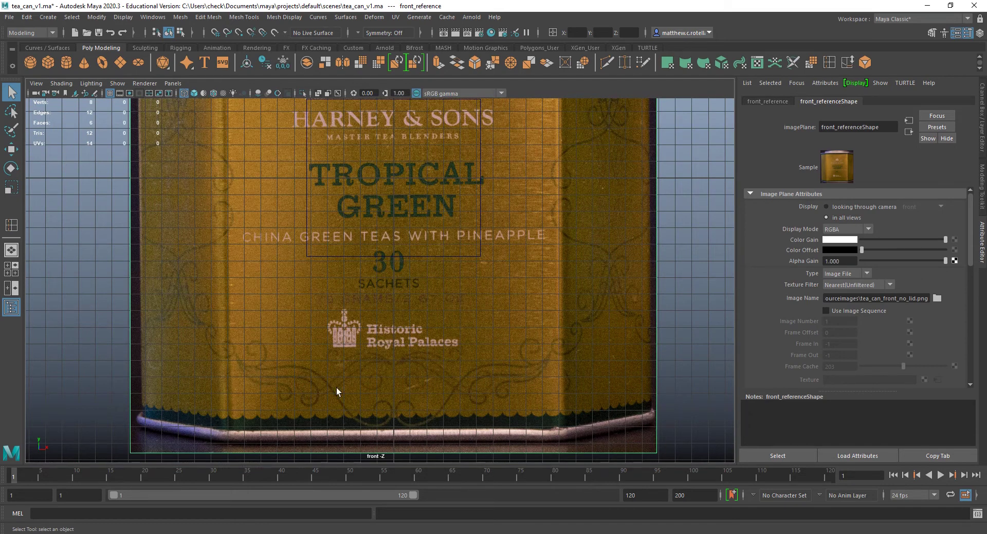
key("space")
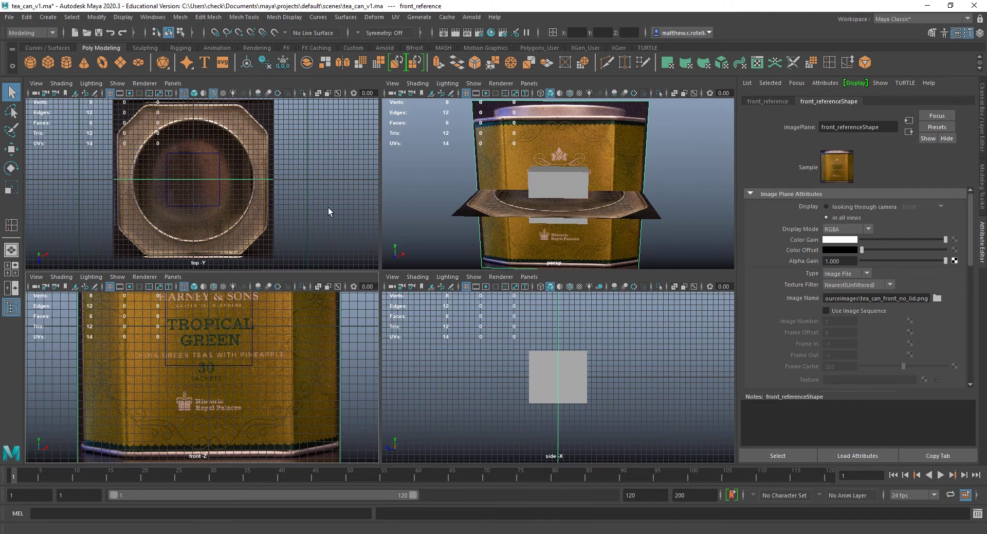
key("space")
key("space")
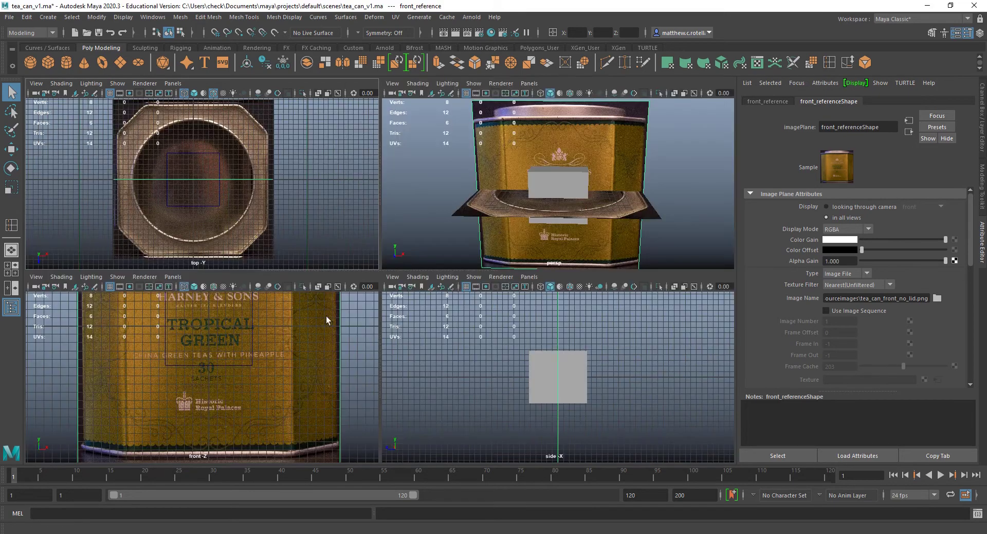
key("space")
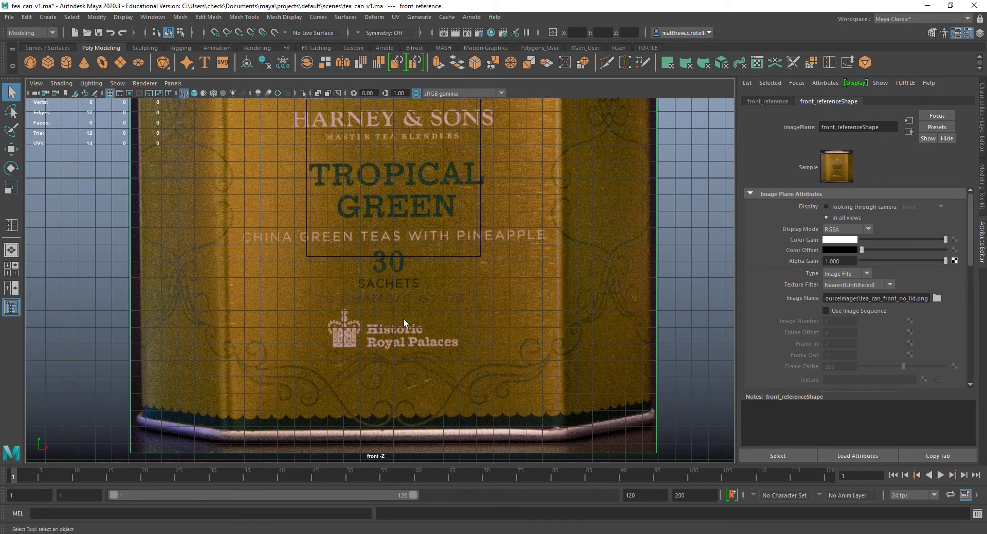
- Scale front_reference down uniformly to about 0.334 to match the can's width to the tea_can cube
scroll(366, 360, "down", 5)
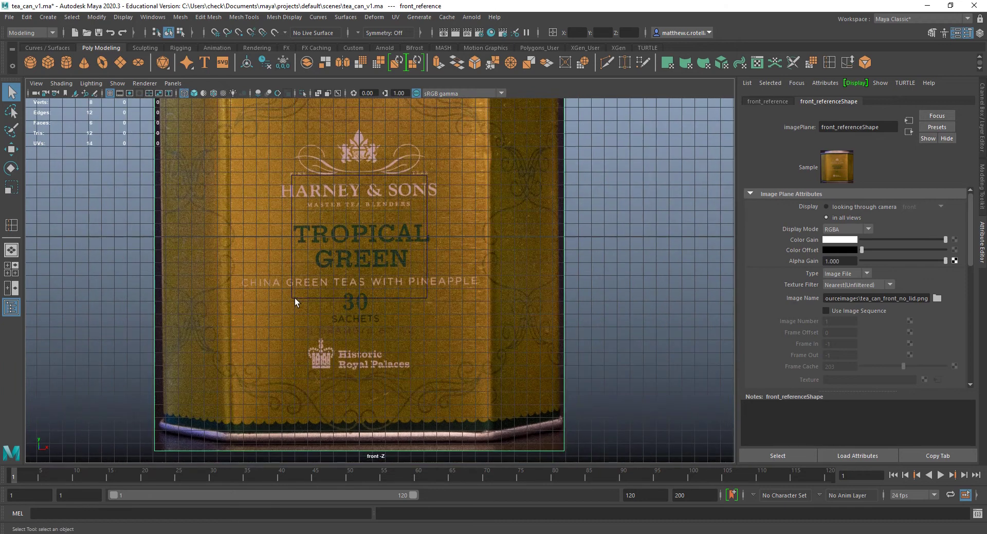
middle_click_drag(330, 267, 301, 289, "alt")
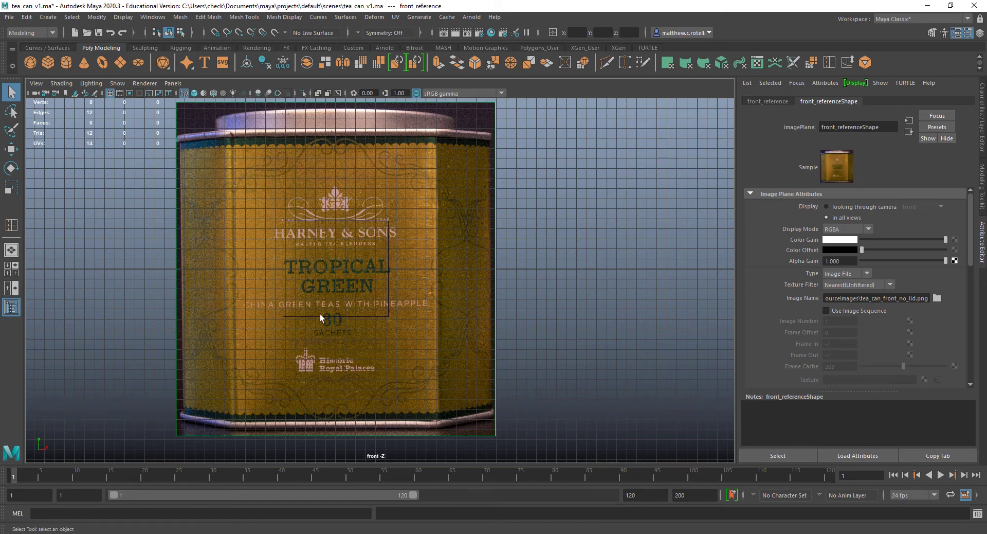
key("r")
left_click_drag(341, 270, 189, 237)
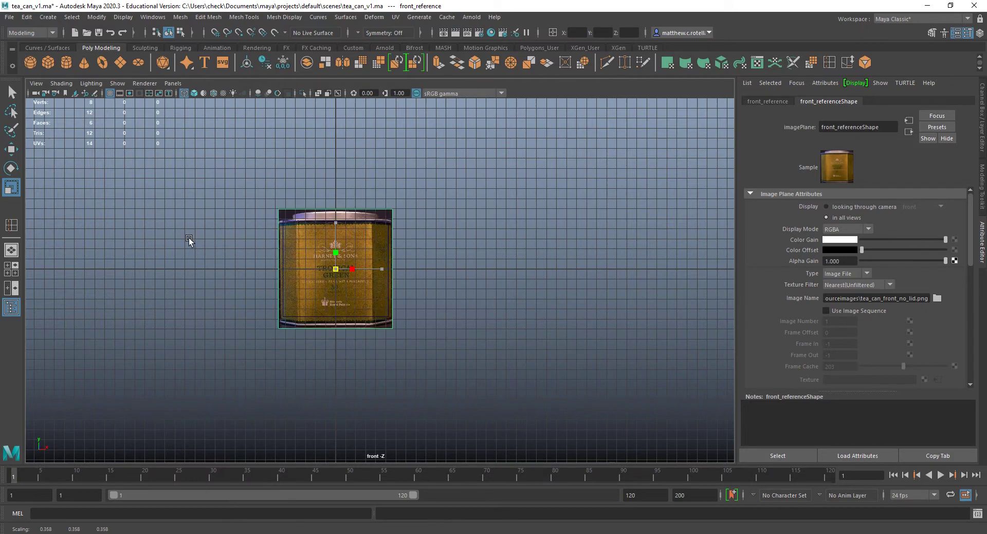
scroll(303, 275, "up", 2)
scroll(302, 276, "up", 3)
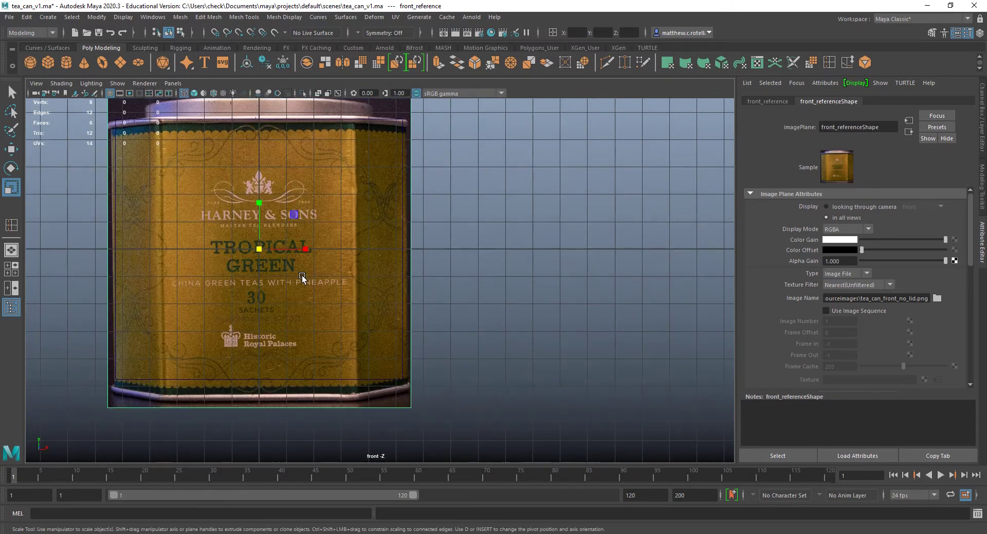
middle_click_drag(302, 276, 439, 298, "alt")
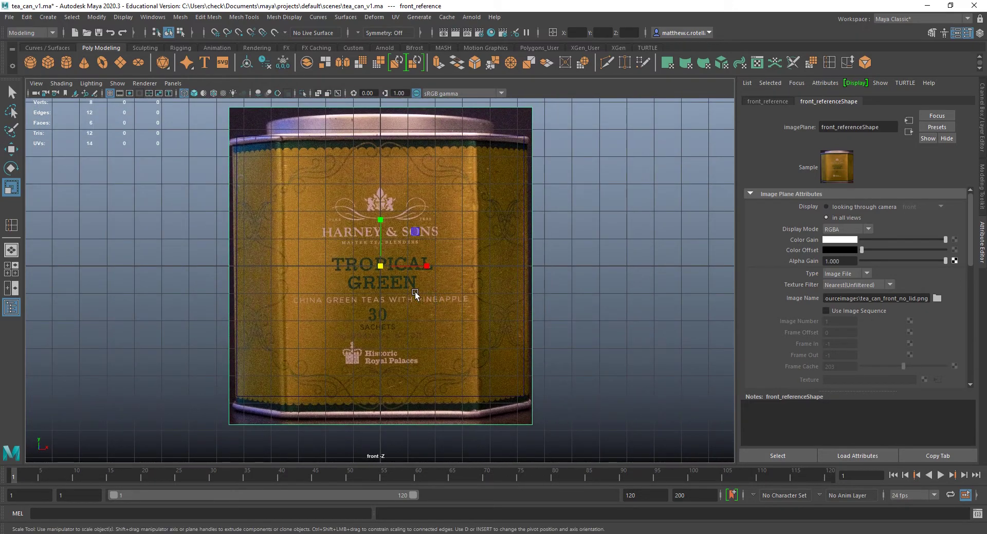
left_click_drag(382, 266, 372, 261)
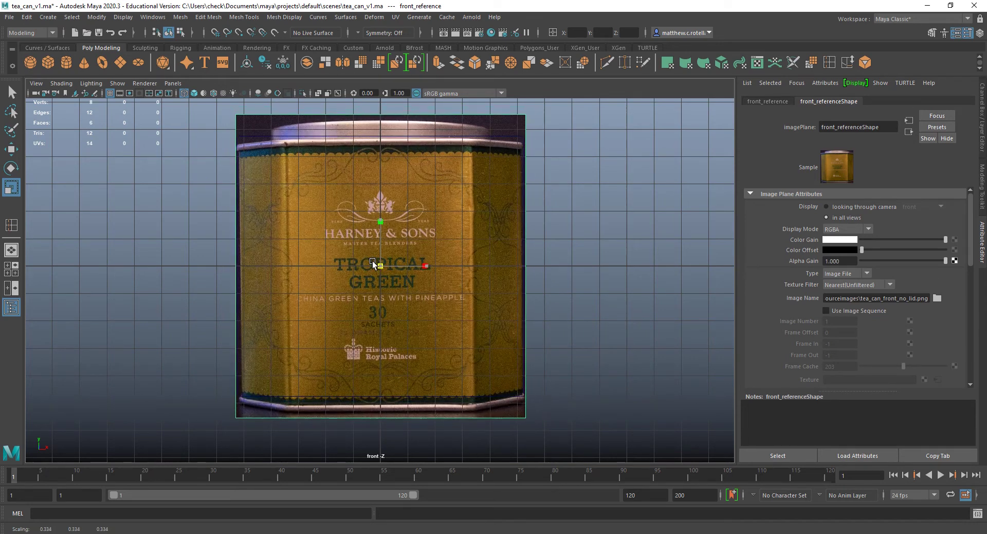
- Move front_reference up about 0.545 cm to align the pictured can body vertically with the cube
key("w")
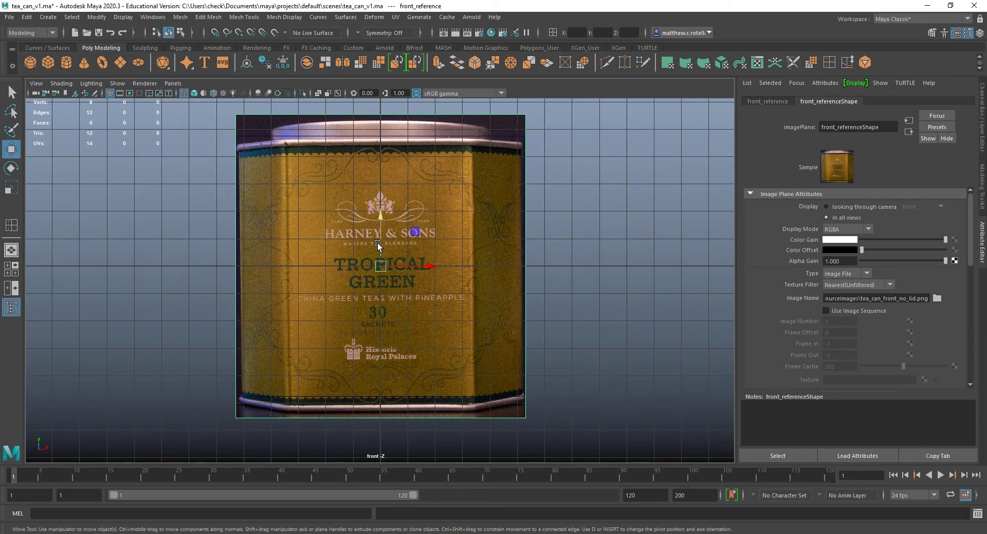
left_click_drag(378, 246, 376, 230)
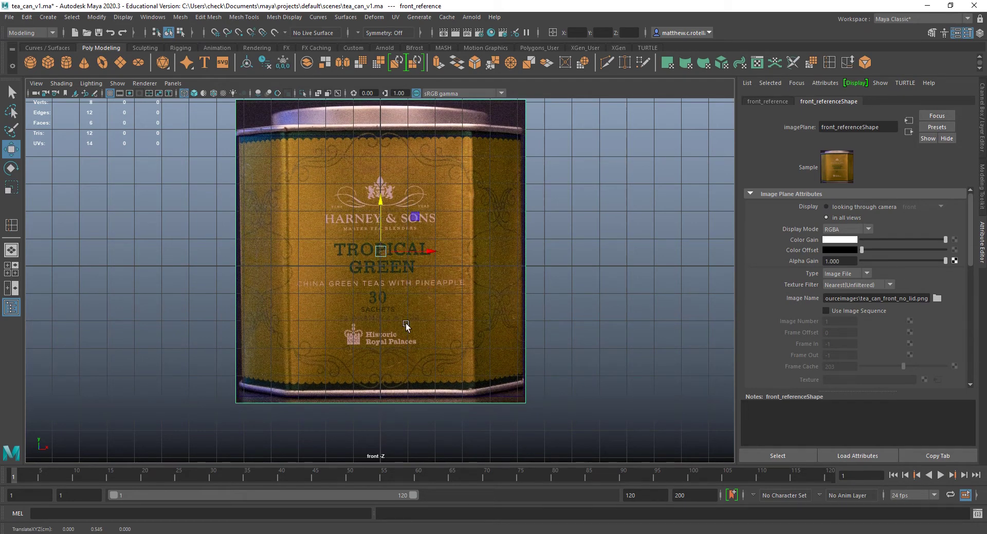
scroll(407, 352, "up", 3)
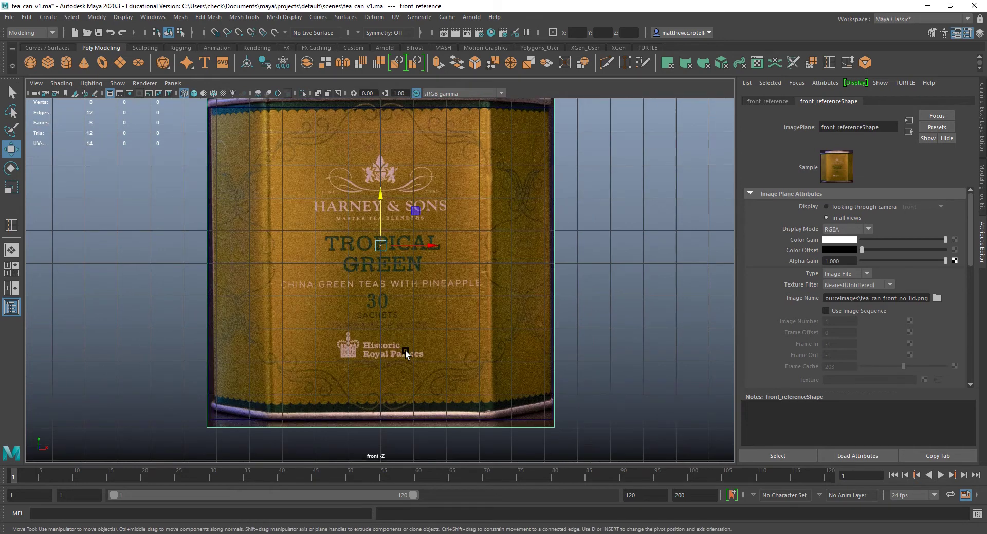
middle_click_drag(414, 325, 391, 356, "alt")
scroll(431, 234, "down", 1)
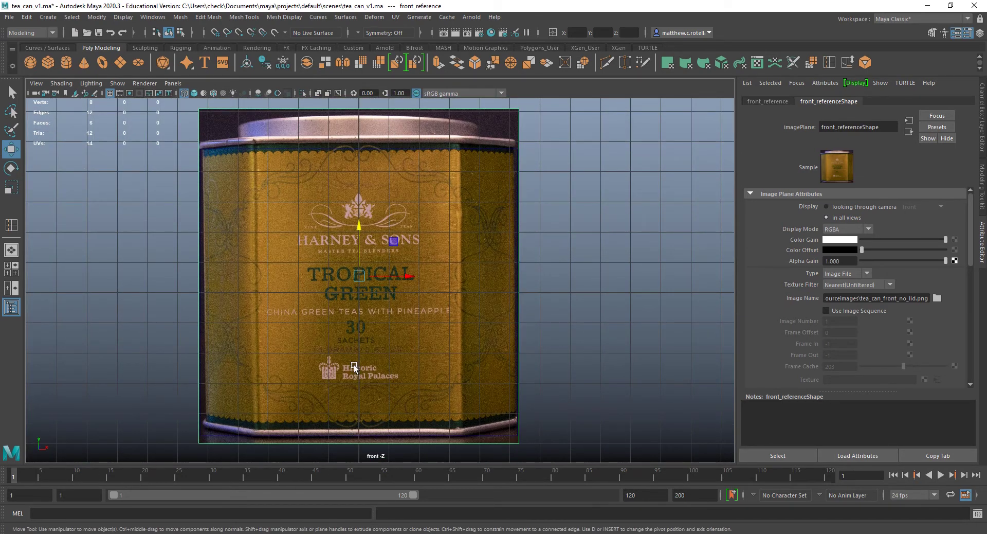
middle_click_drag(389, 385, 386, 372, "alt")
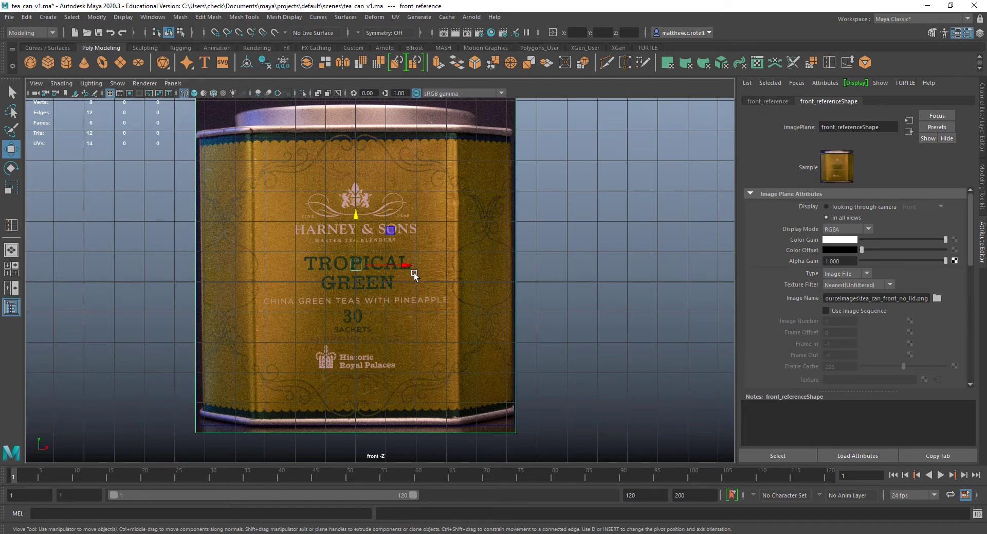
- Rotate front_reference to about -0.812 degrees around Z to level the pictured can against the grid
key("e")
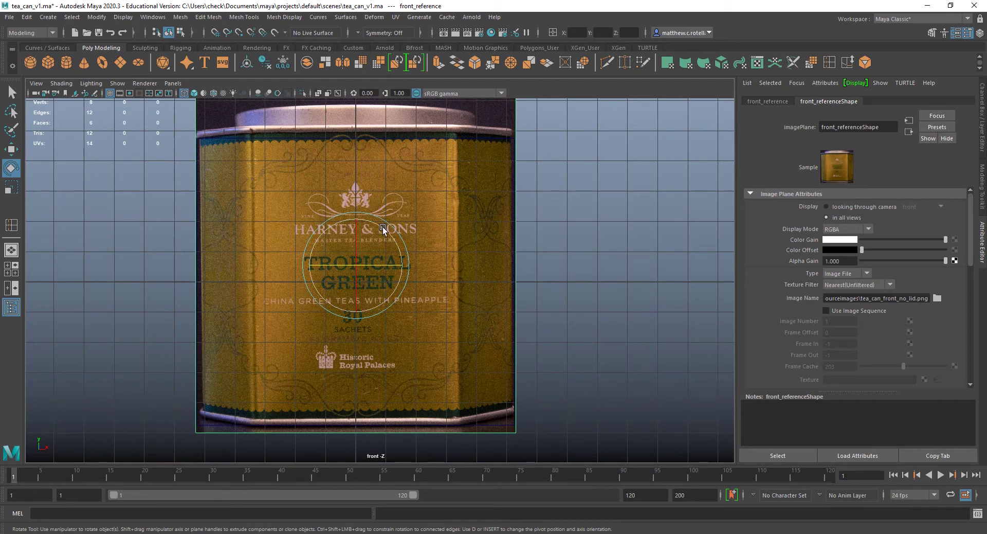
left_click_drag(383, 227, 386, 228)
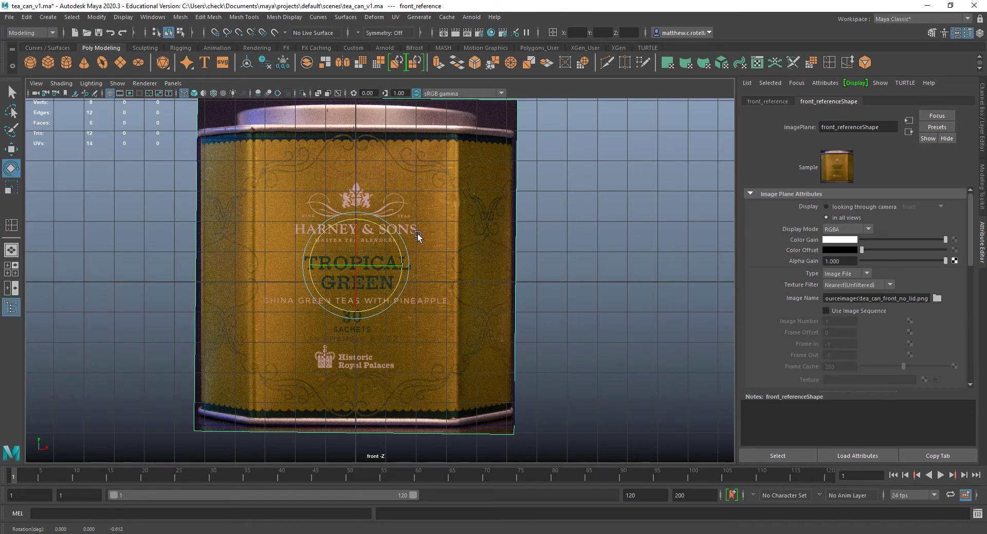
middle_click_drag(446, 236, 444, 222, "alt")
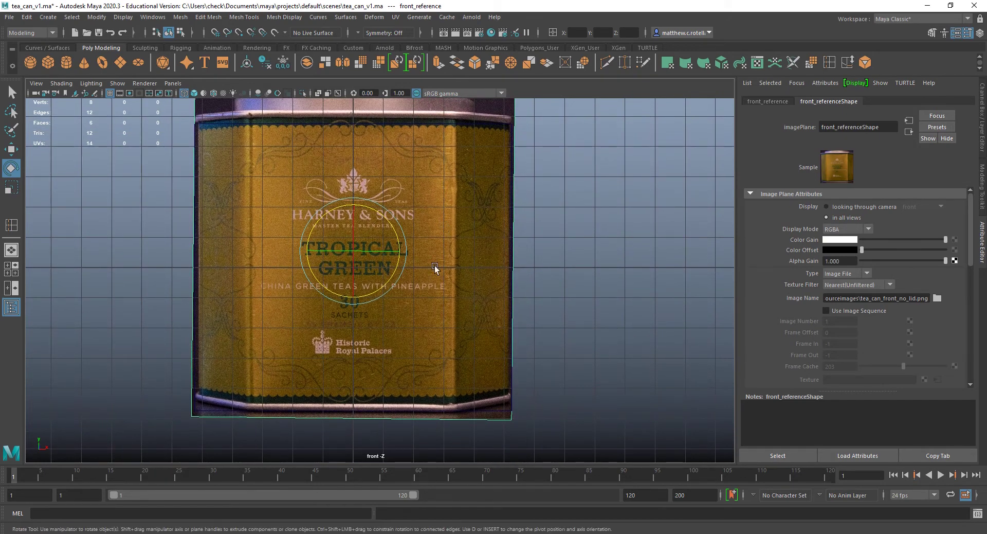
- Move front_reference's pivot straight down to the base of the pictured can
key("w")
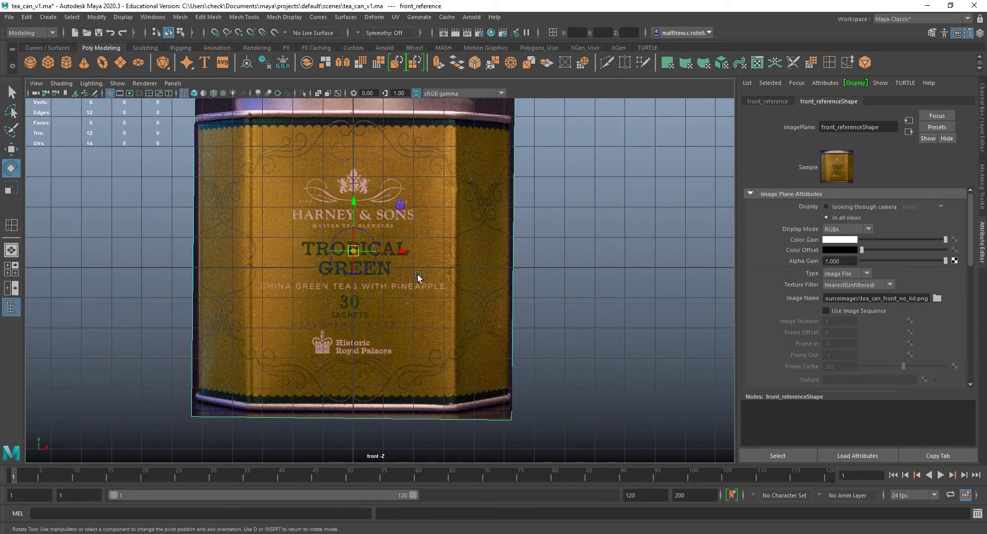
left_click(353, 215)
left_click_drag(352, 215, 349, 368)
scroll(359, 403, "up", 4)
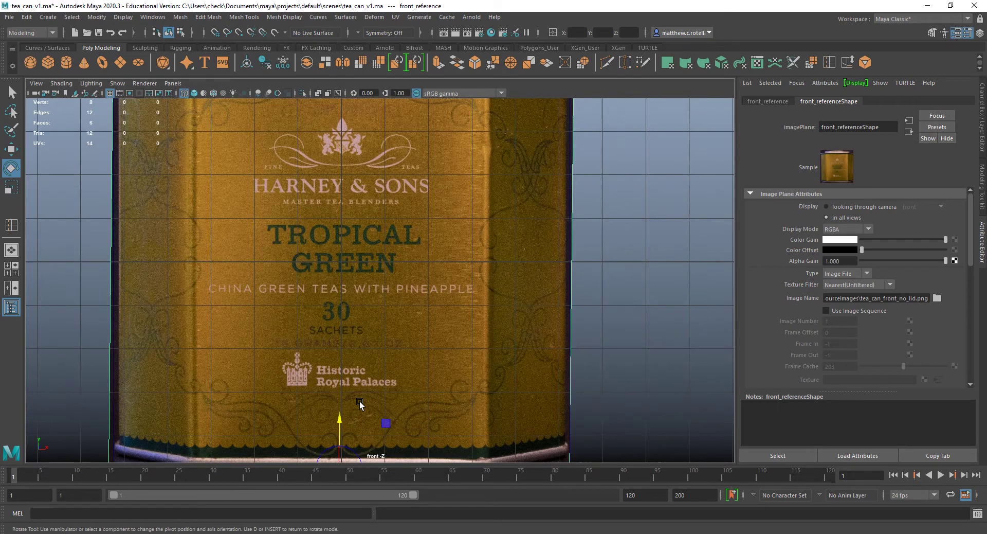
scroll(370, 389, "up", 1)
middle_click_drag(371, 389, 380, 274, "alt")
scroll(358, 339, "up", 2)
key("d")
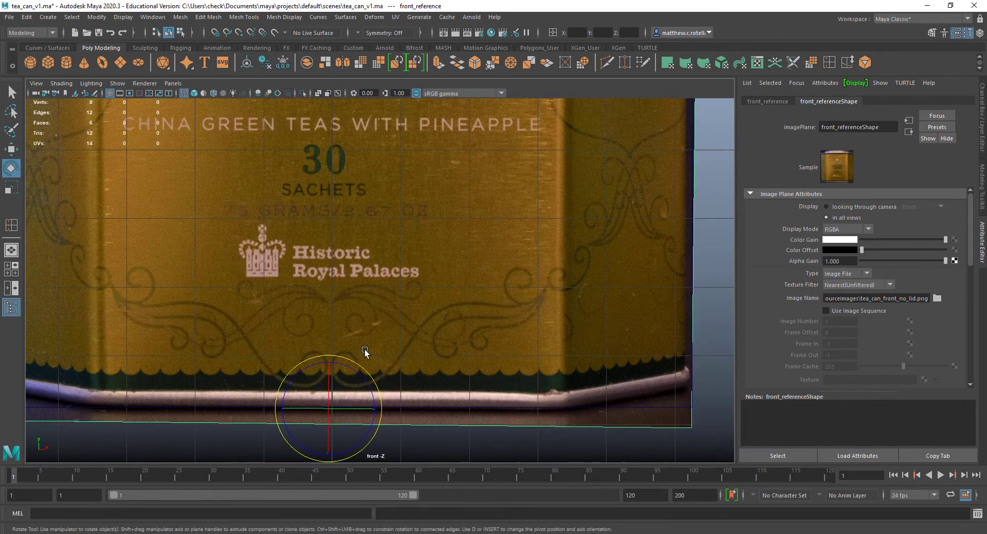
- Adjust front_reference's rotation about its base pivot to about -0.109 degrees around Z, levelling the can's bottom rim
scroll(397, 378, "up", 1)
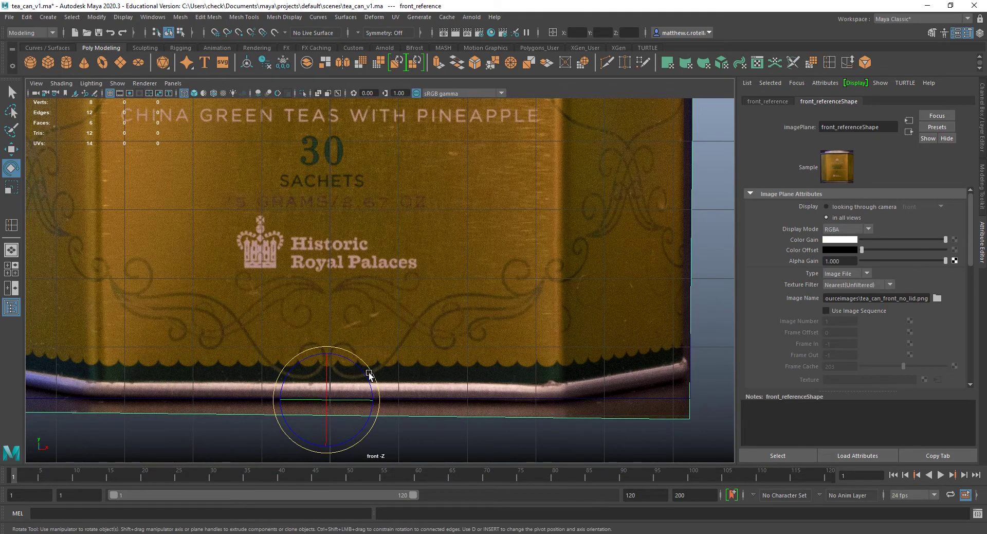
left_click_drag(359, 367, 359, 360)
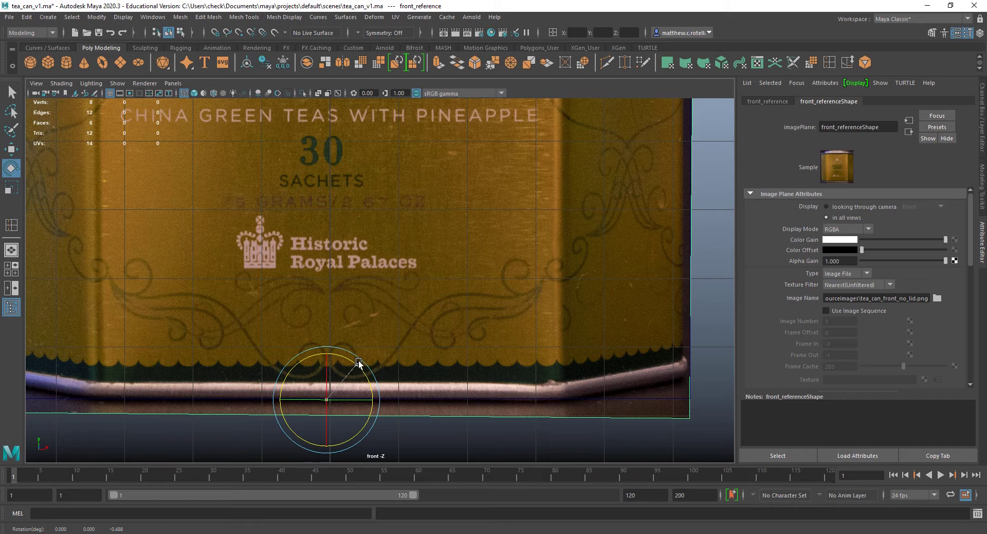
left_click_drag(359, 360, 358, 360)
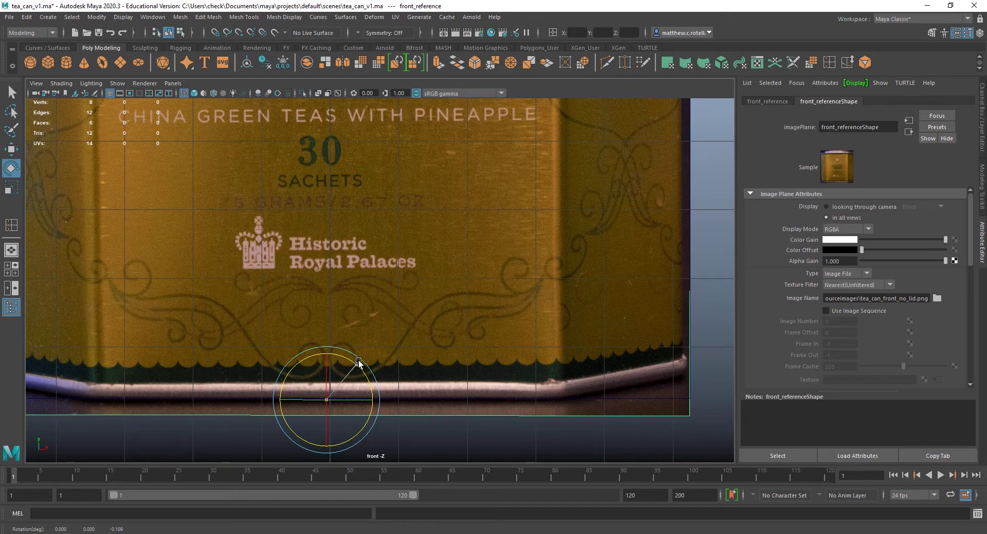
- Compare front_reference with the tea_can cube's outline and scale the image plane uniformly to about 0.340 from its base pivot
middle_click_drag(510, 258, 440, 435, "alt")
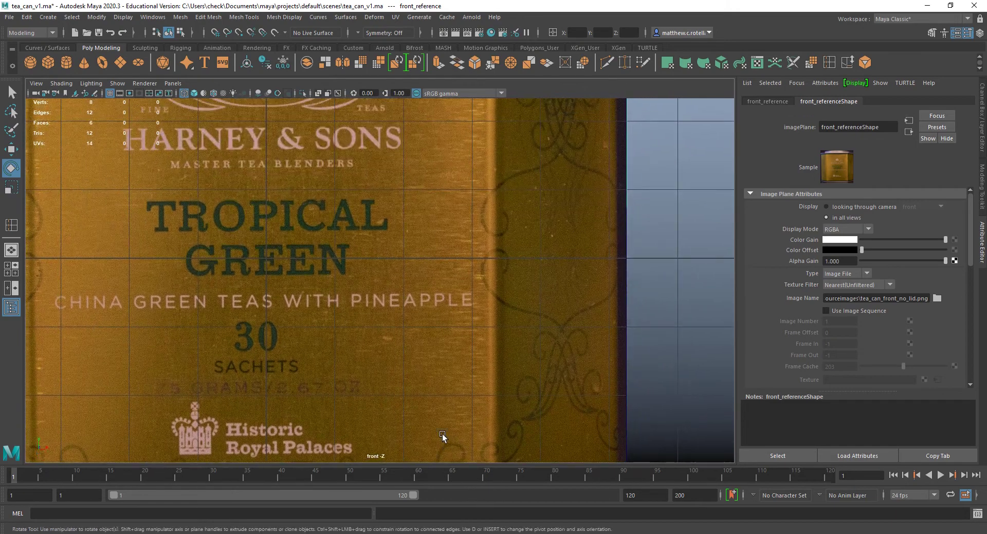
left_click(198, 210)
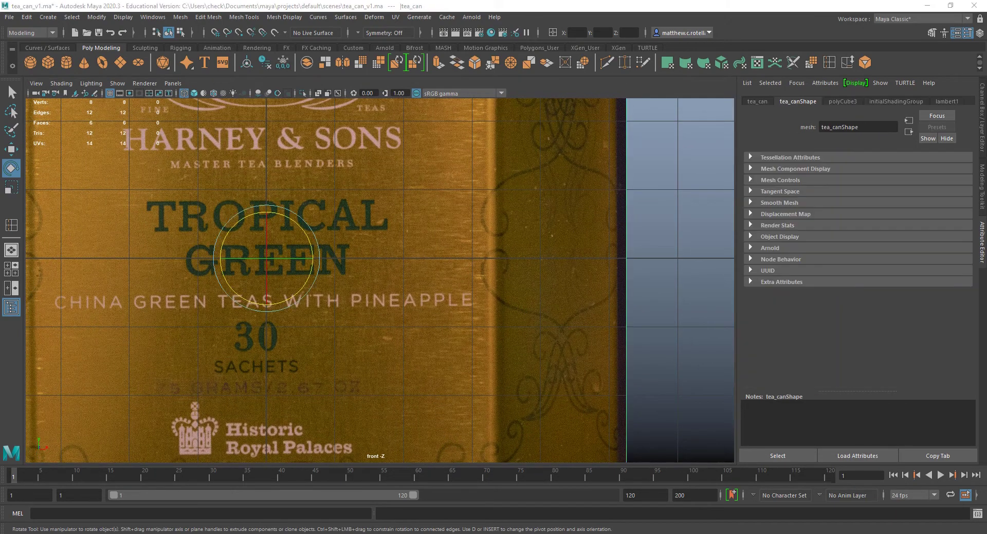
scroll(672, 199, "down", 2)
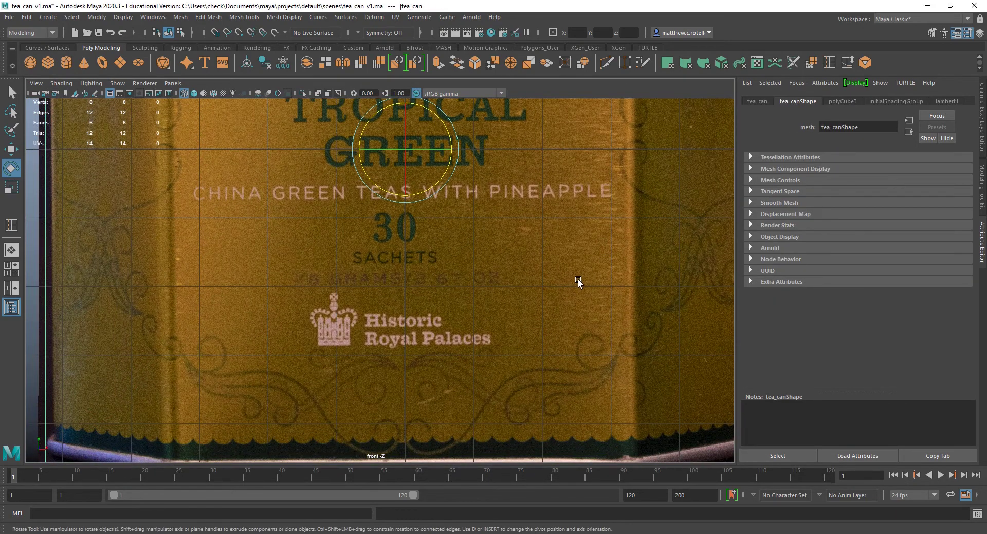
scroll(565, 278, "down", 3)
middle_click_drag(530, 274, 491, 327, "alt")
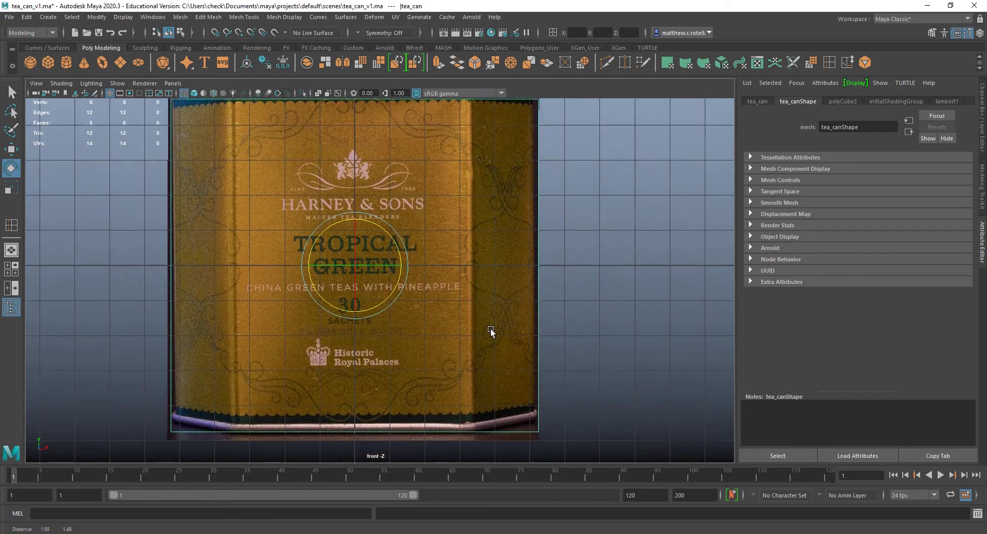
left_click(439, 376)
key("r")
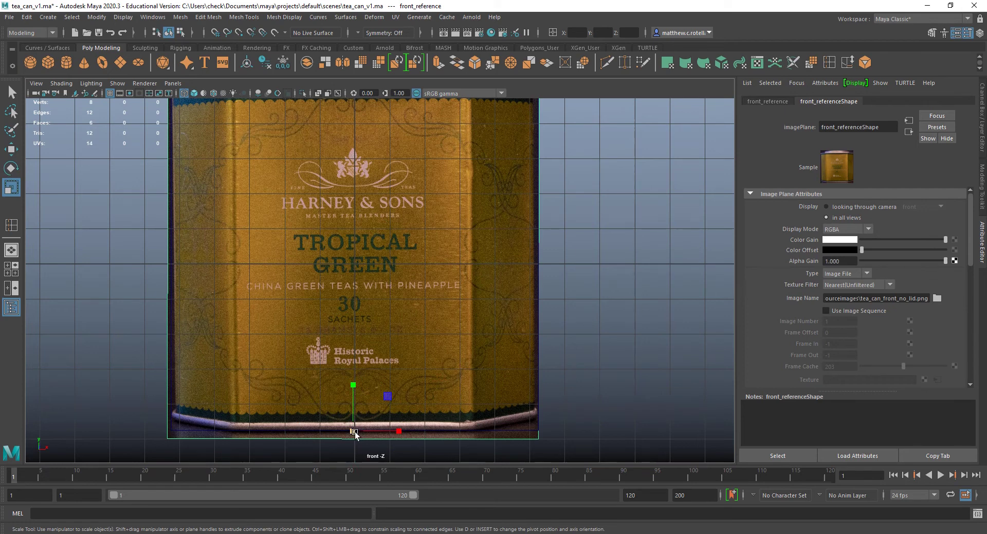
left_click_drag(353, 431, 363, 434)
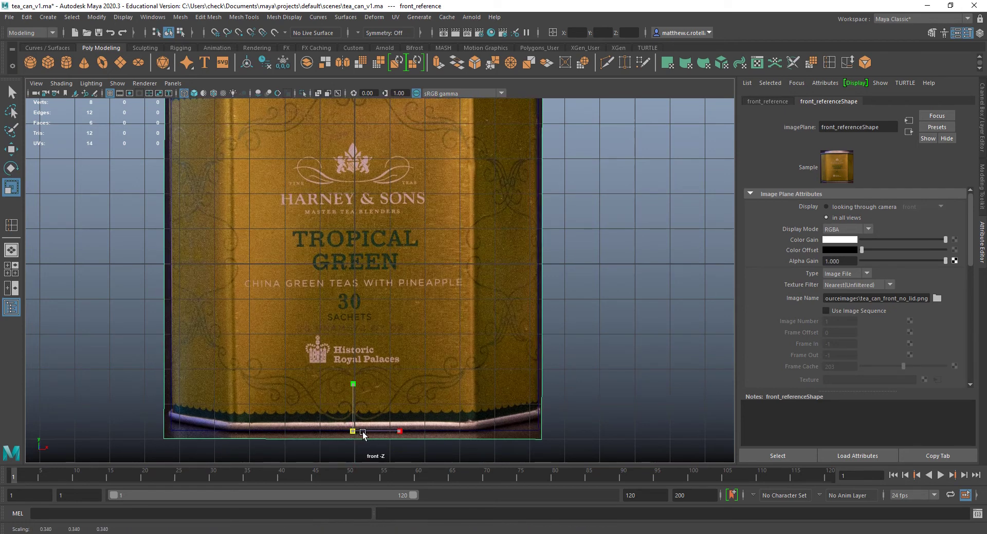
middle_click_drag(360, 327, 355, 359, "alt")
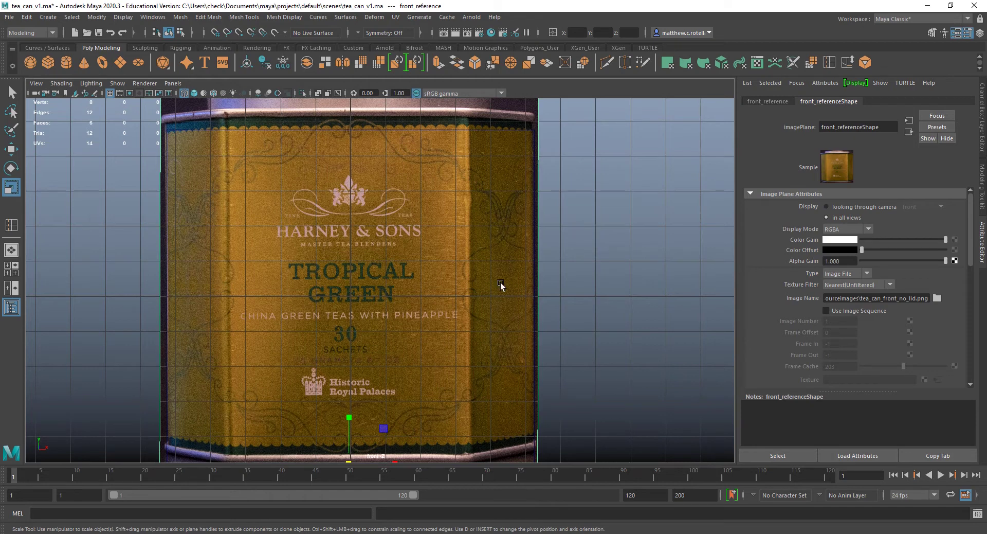
- Rotate front_reference to about -0.488 degrees around Z and check the can's edges against the grid and cube
key("e")
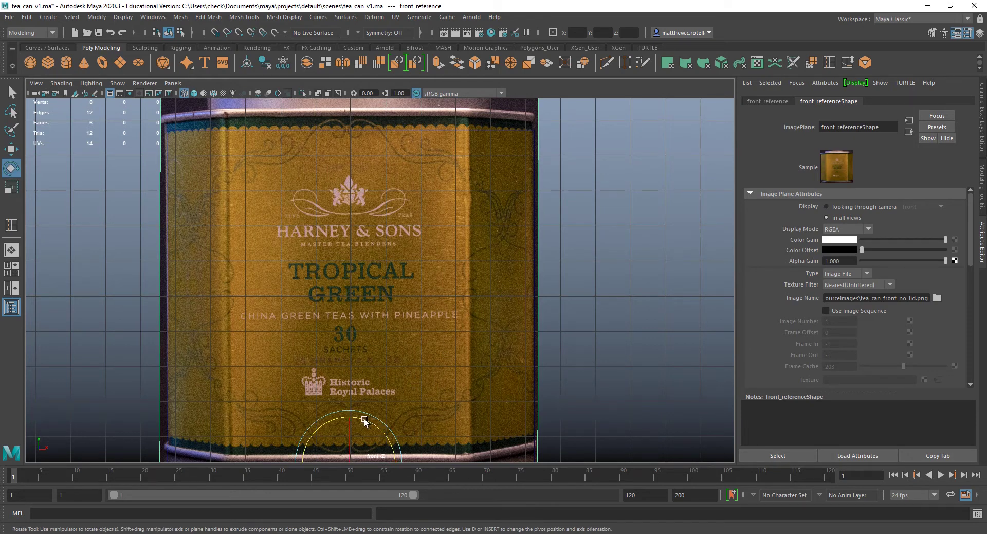
left_click_drag(365, 420, 365, 421)
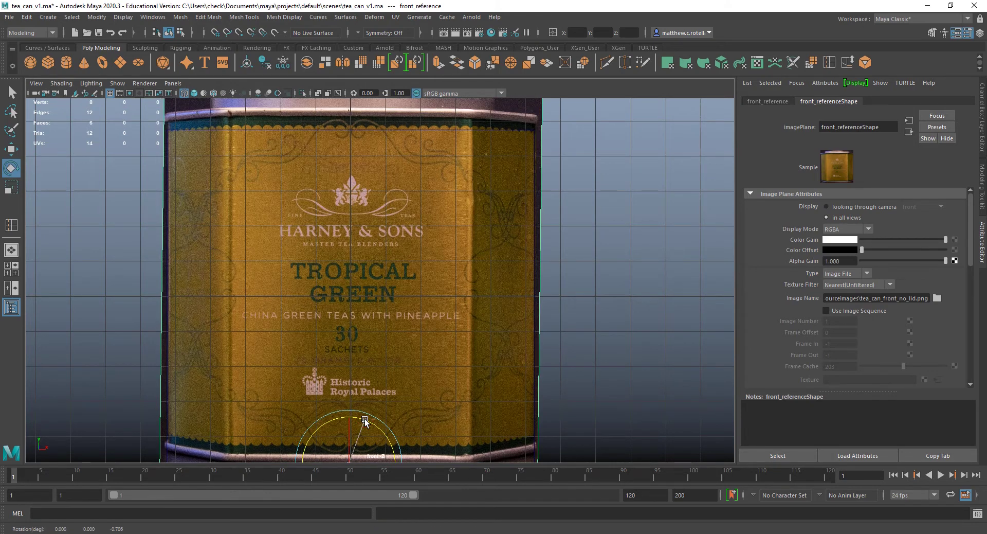
left_click_drag(365, 420, 365, 421)
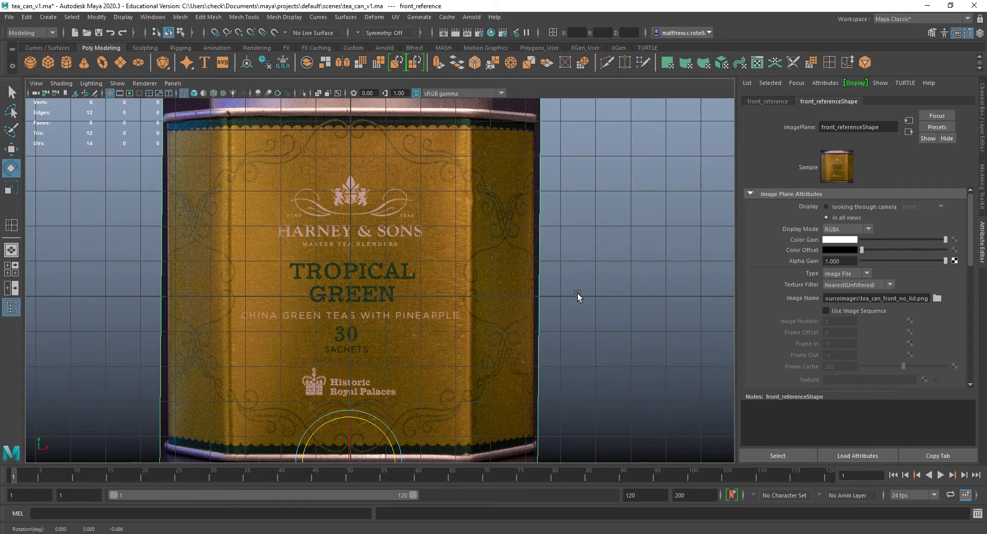
middle_click_drag(491, 292, 452, 203, "alt")
scroll(434, 369, "up", 2)
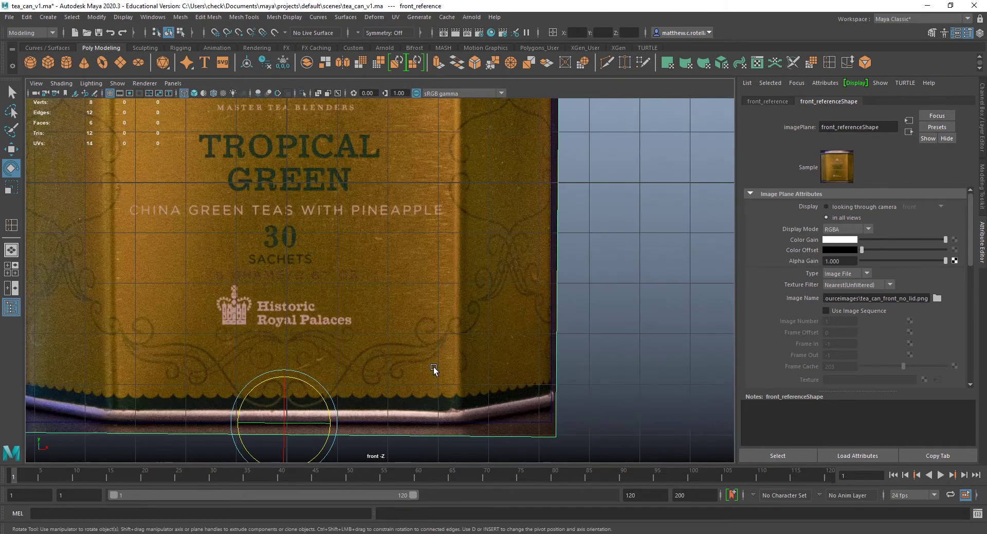
middle_click_drag(434, 358, 426, 302, "alt")
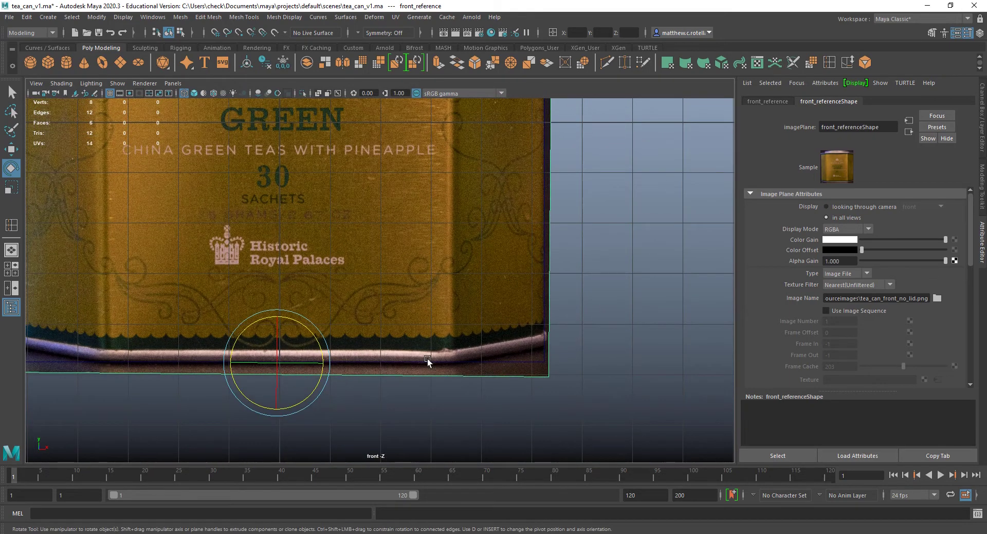
middle_click_drag(545, 176, 532, 372, "alt")
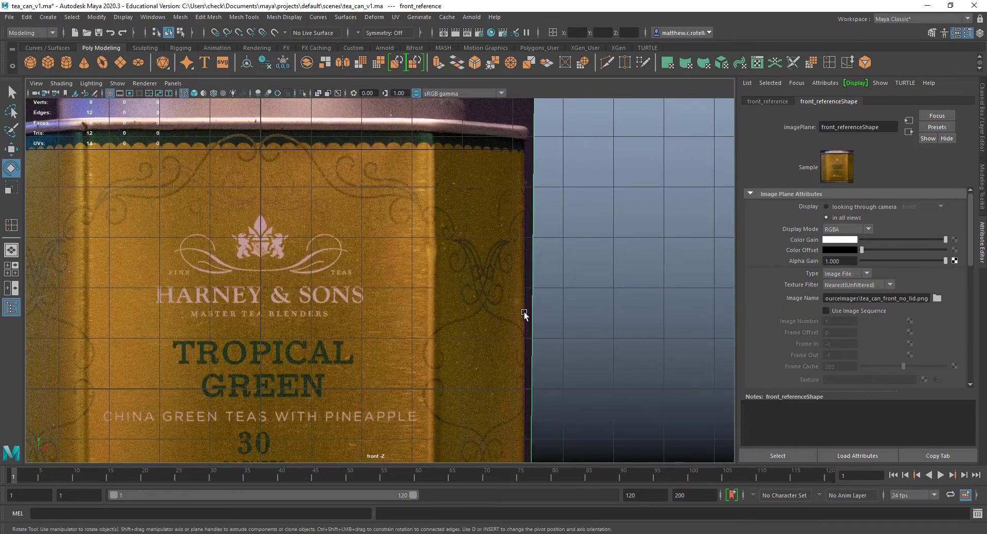
middle_click_drag(274, 189, 489, 179, "alt")
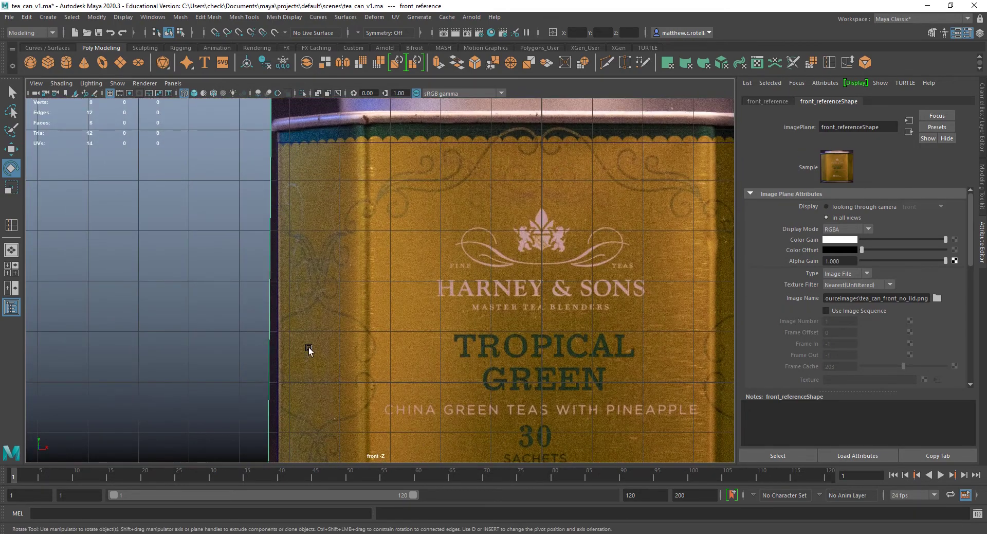
middle_click_drag(310, 351, 259, 175, "alt")
scroll(496, 395, "down", 4)
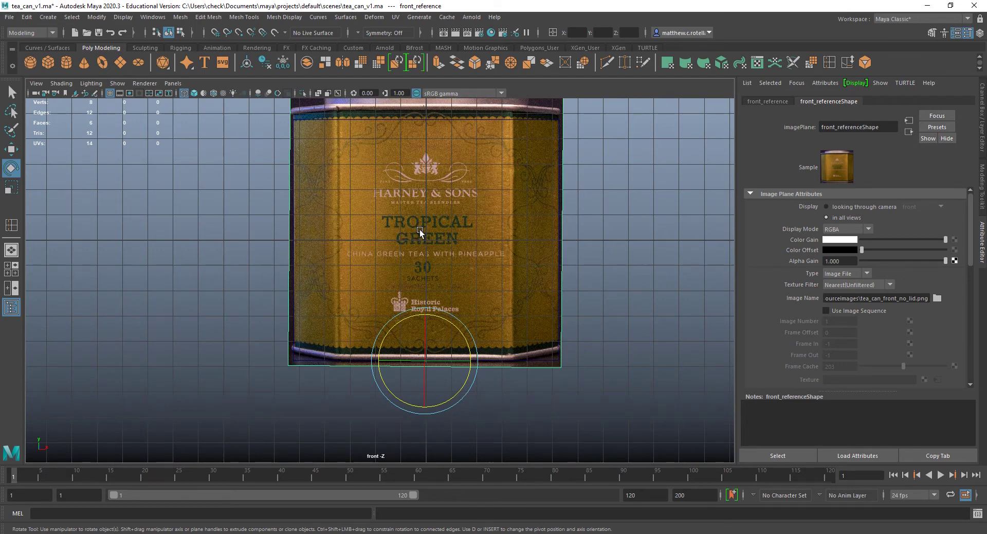
- Select the top and bottom reference planes in the perspective view and scale them down together to about 0.39
key("space")
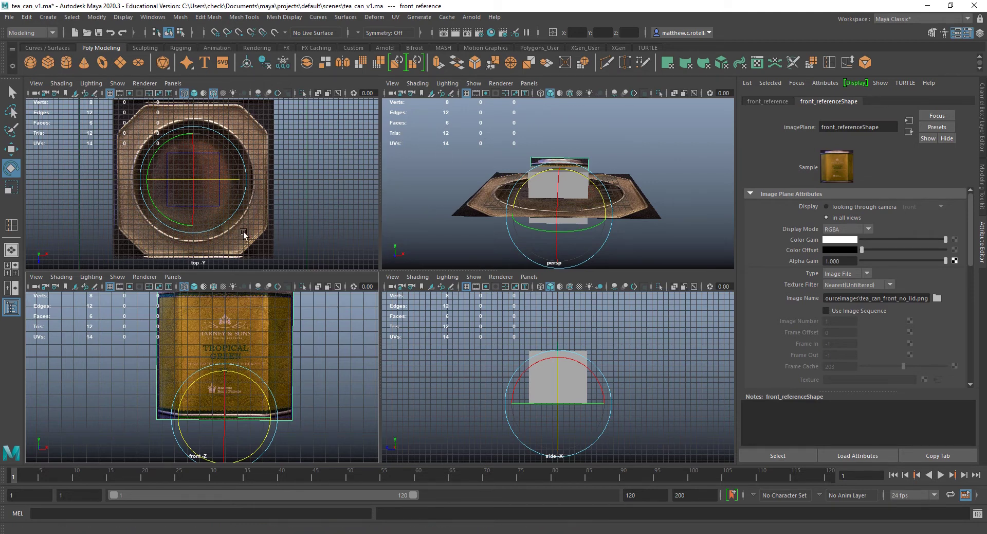
key("space")
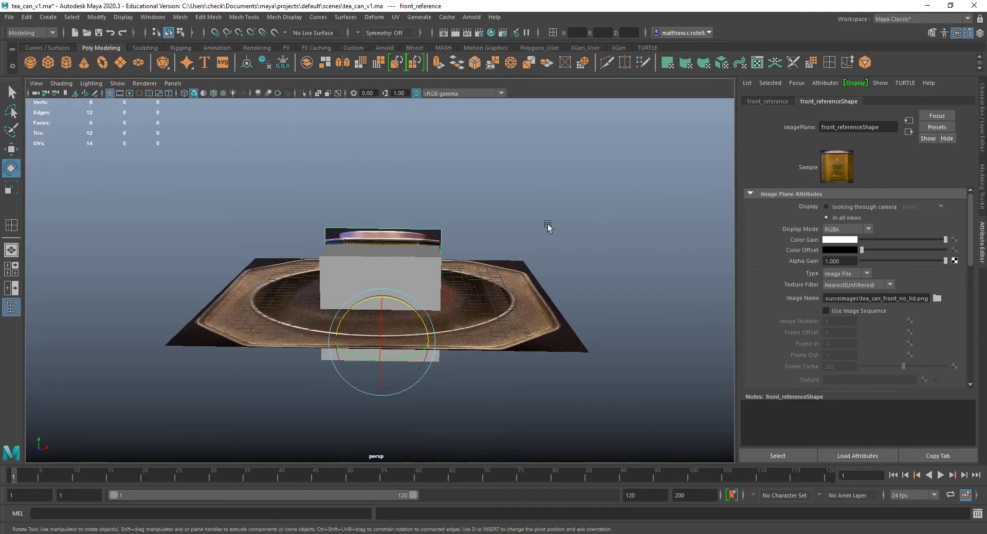
left_click_drag(546, 242, 532, 305, "alt")
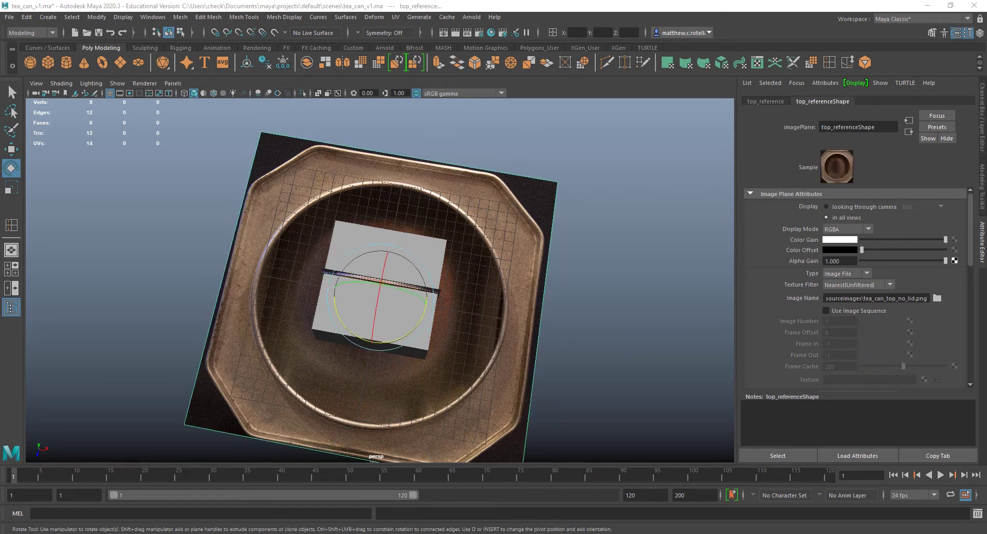
key("r")
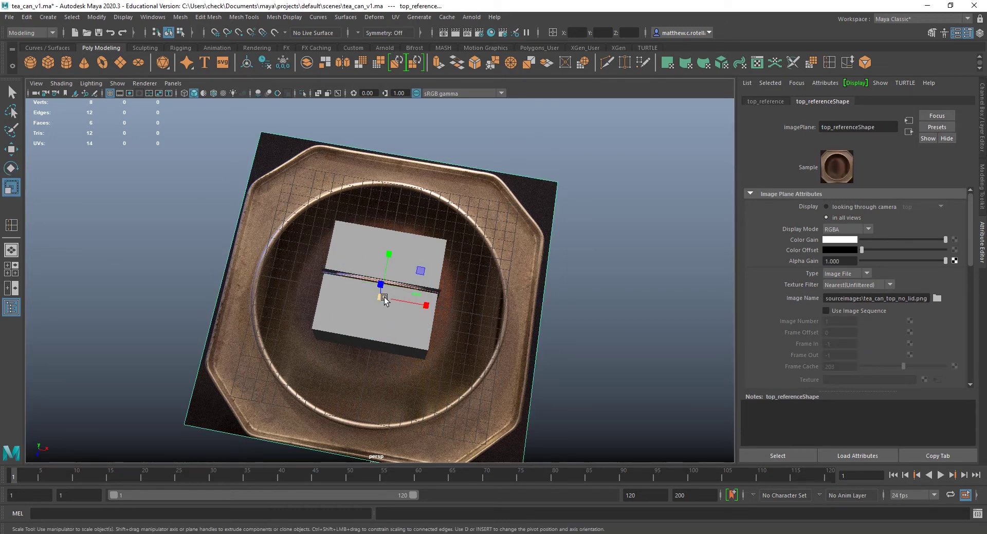
left_click_drag(385, 298, 240, 269)
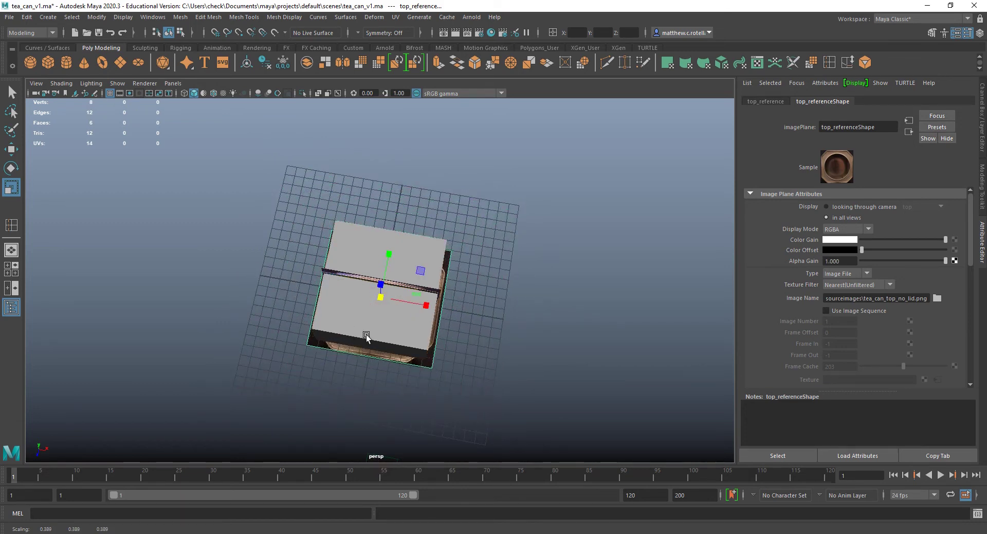
left_click_drag(367, 337, 397, 347, "alt")
- In the maximized top view, scale the top and bottom reference planes to about 0.351 to fit the tea_can cube
key("space")
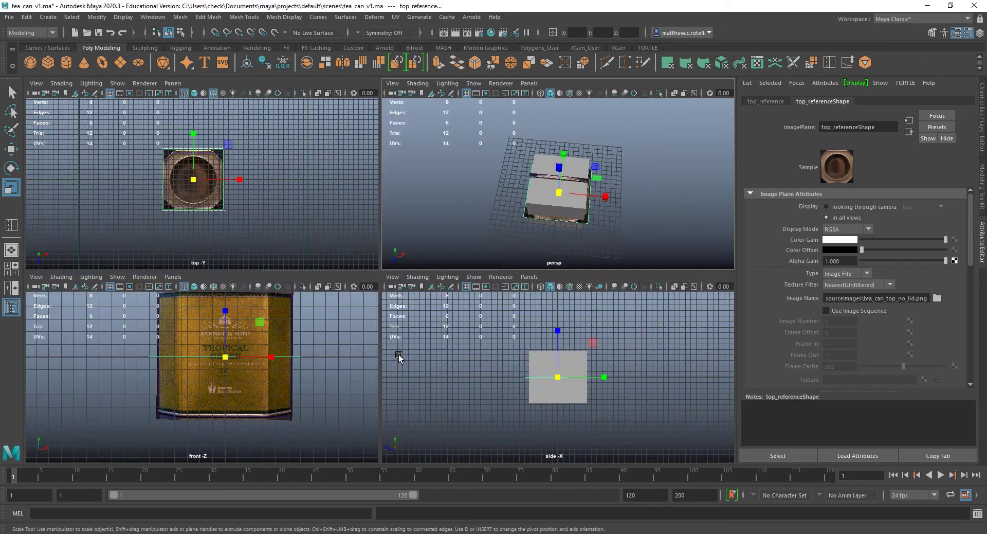
key("space")
scroll(383, 280, "up", 5)
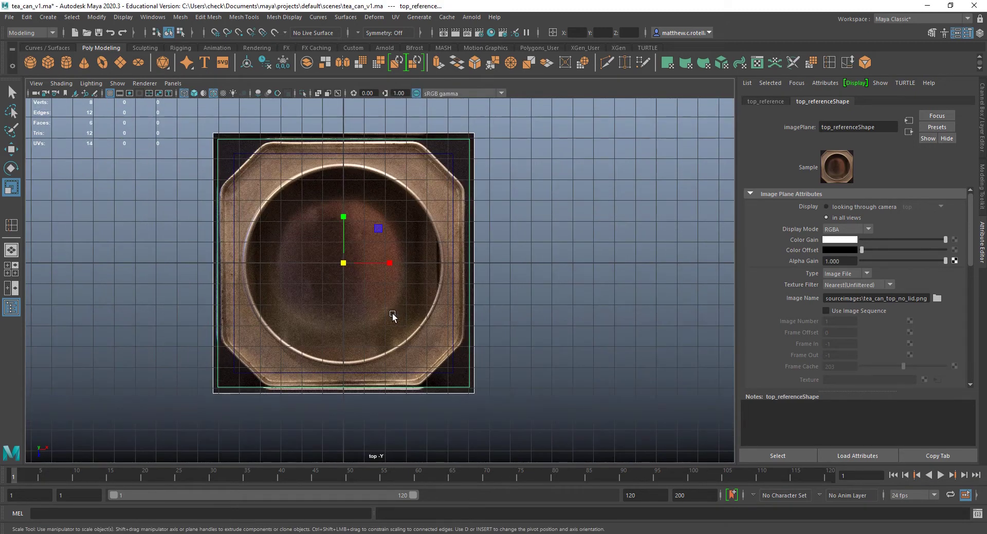
left_click_drag(344, 264, 328, 263)
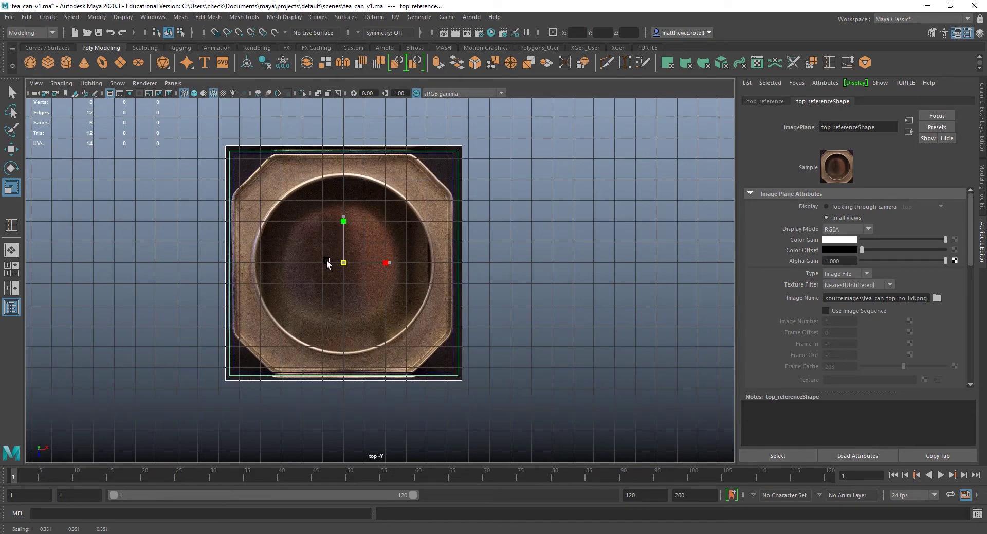
left_click_drag(327, 264, 327, 264)
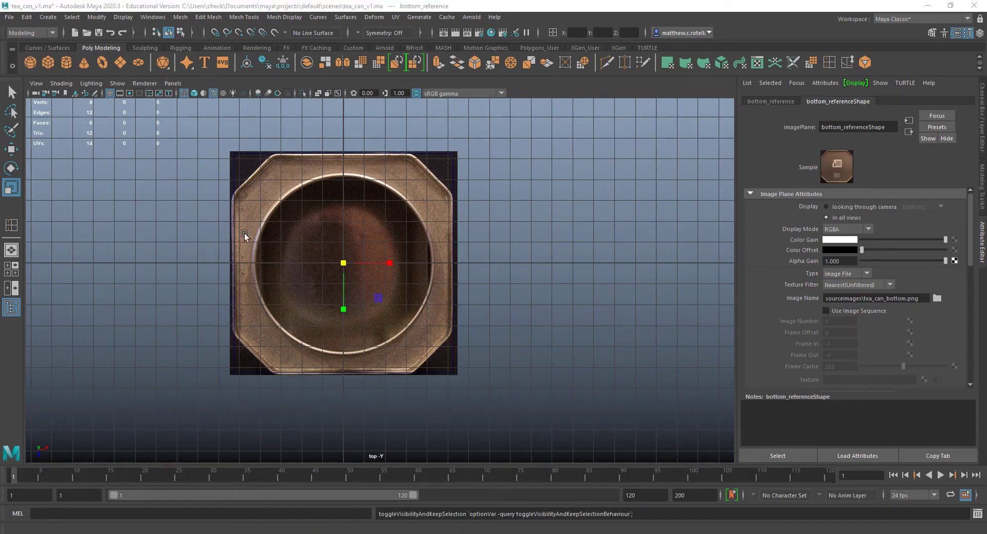
- Try to scale down bottom_reference in the top view, and undo the scaling
scroll(326, 277, "up", 4)
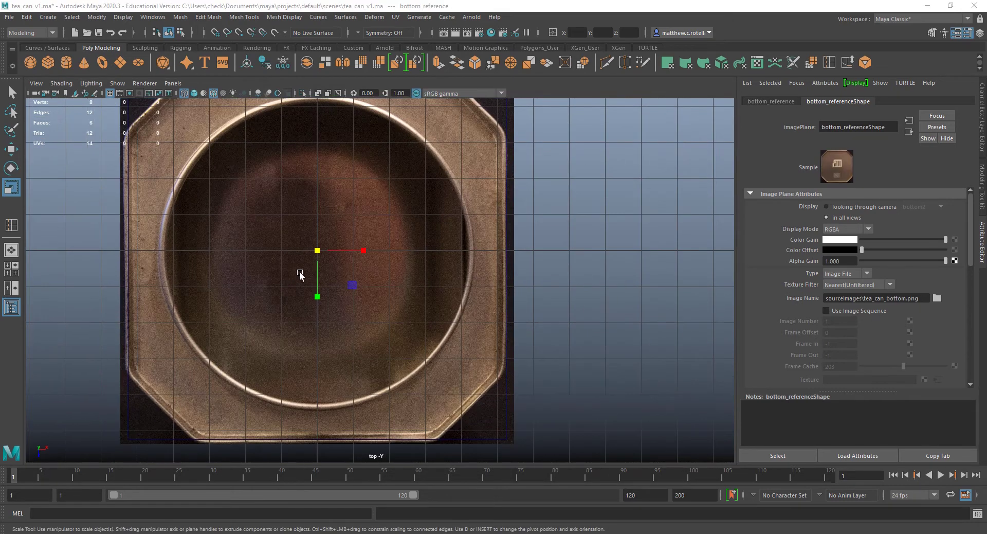
left_click_drag(312, 250, 289, 247)
key("ctrl+z")
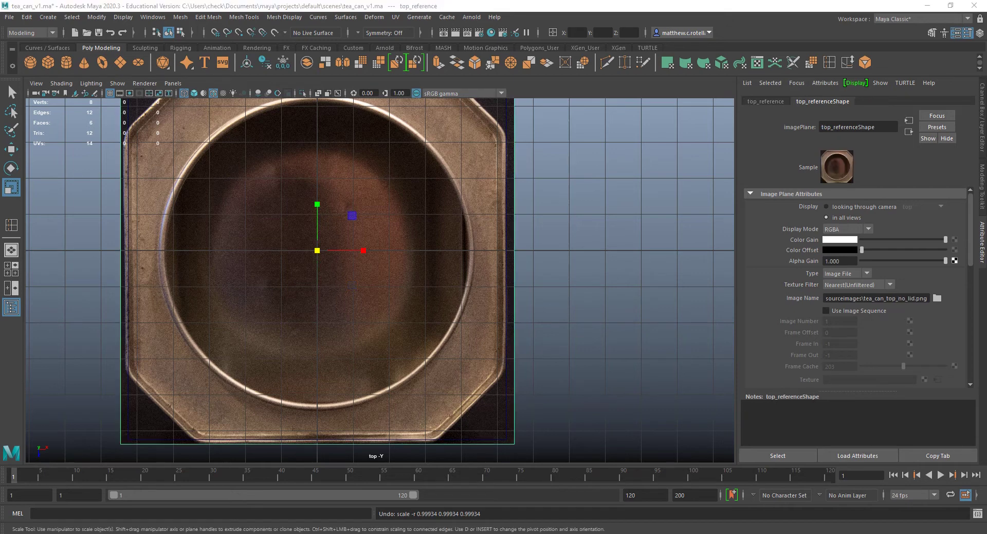
- Scale top_reference down to about 0.346 in the top view and rotate it to about -0.425 degrees around Y
left_click_drag(318, 250, 315, 251)
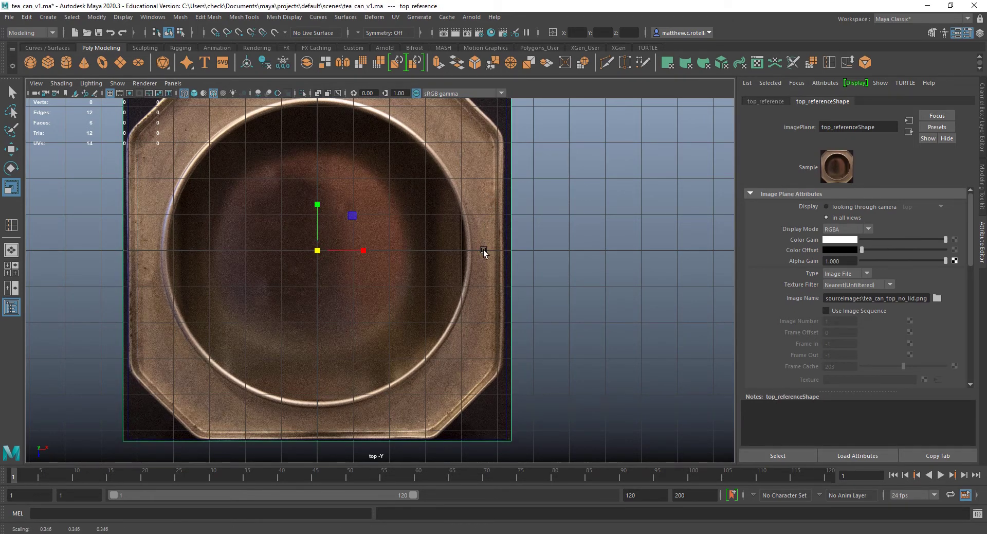
scroll(465, 286, "up", 3)
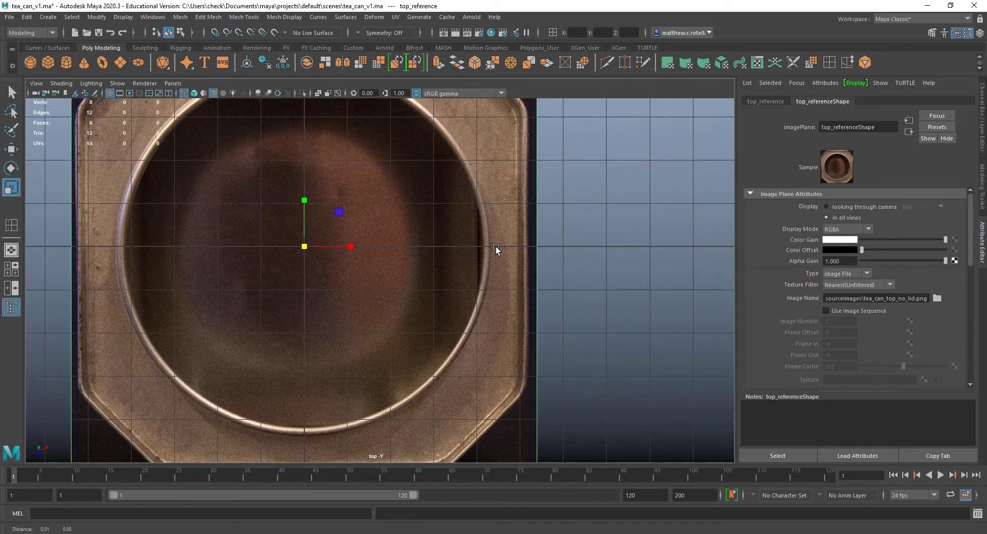
middle_click_drag(495, 303, 496, 288, "alt")
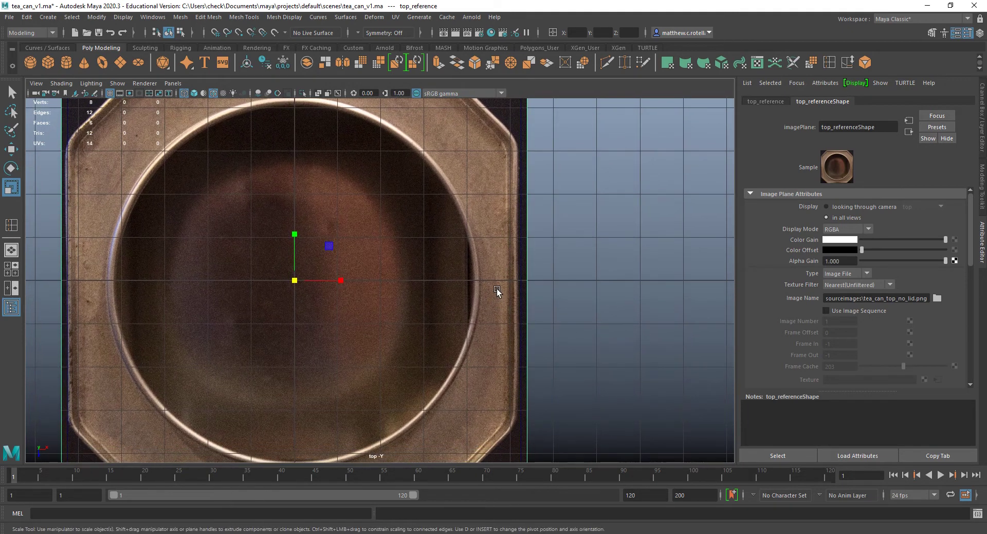
key("e")
left_click_drag(324, 243, 326, 243)
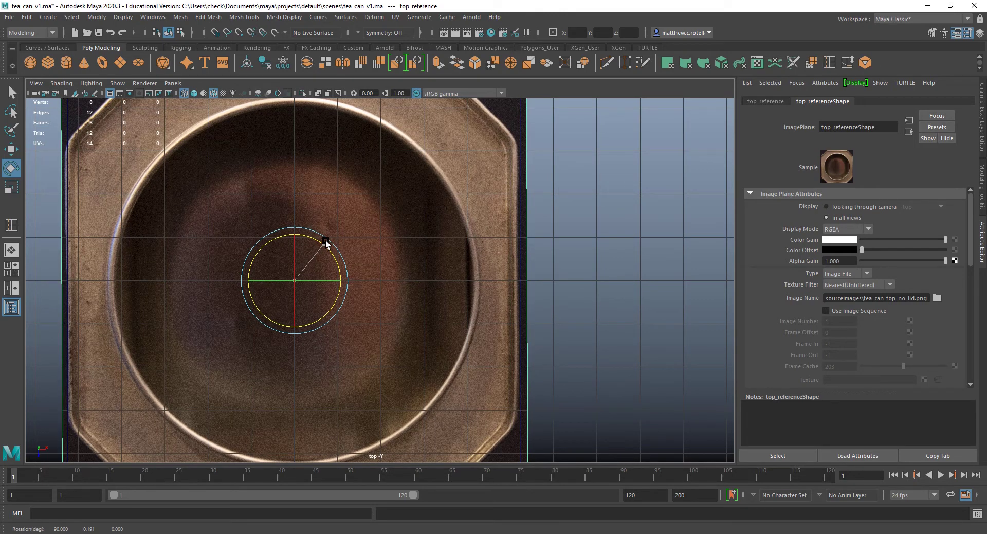
left_click_drag(326, 239, 327, 240)
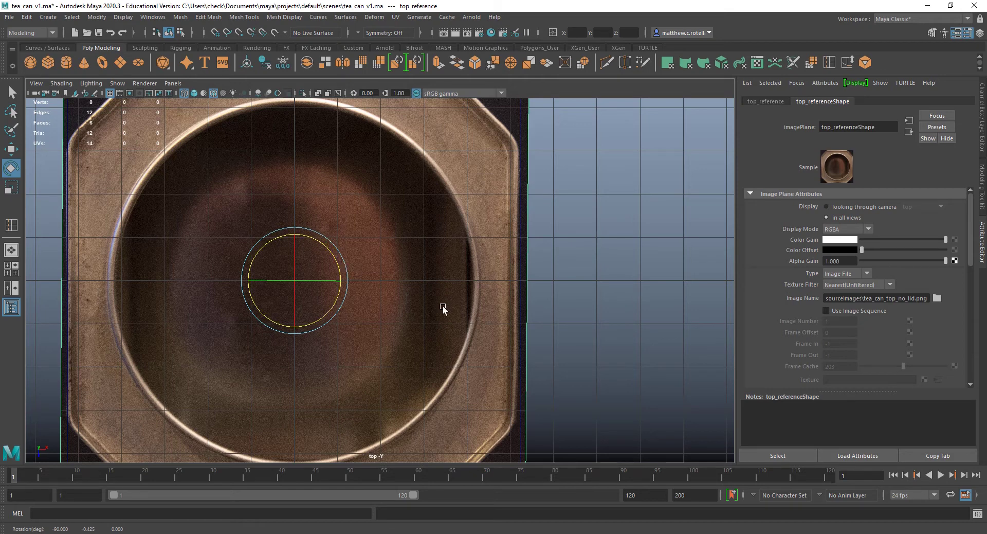
- Move top_reference's pivot to the can's outer edge on the positive X side, near the X axis
key("d")
left_click_drag(358, 285, 569, 282)
scroll(557, 286, "up", 3)
scroll(557, 283, "up", 3)
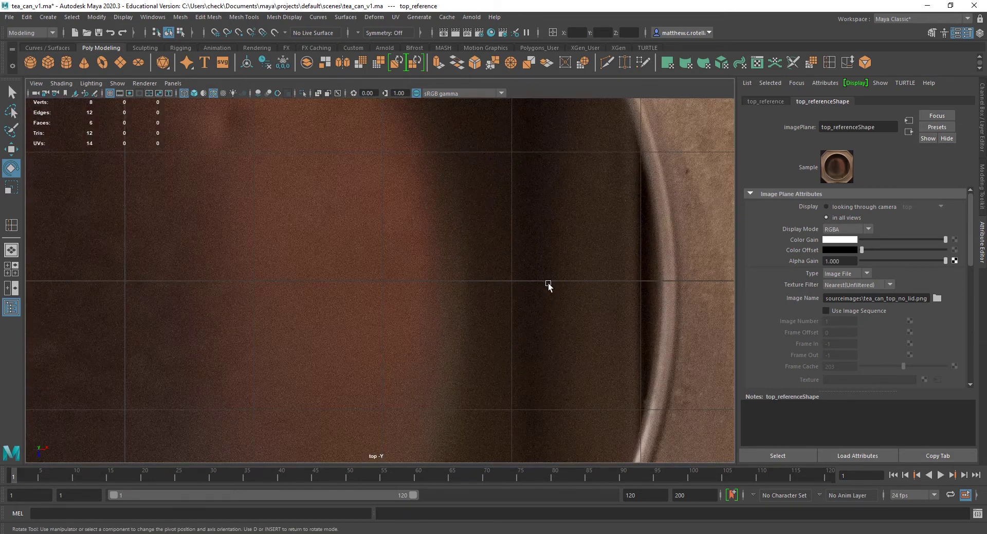
middle_click_drag(599, 280, 234, 280, "alt")
scroll(382, 314, "up", 3)
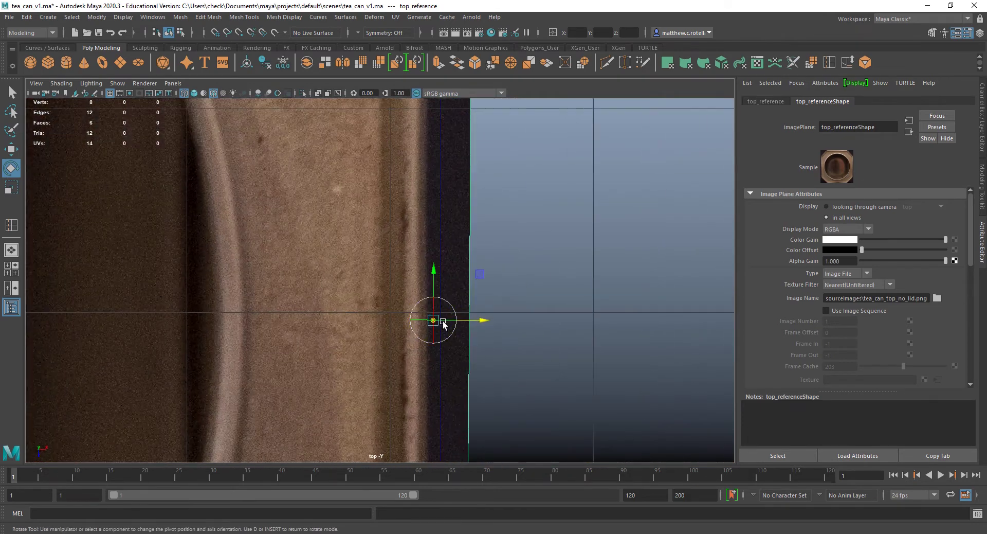
left_click_drag(477, 324, 476, 324)
key("d")
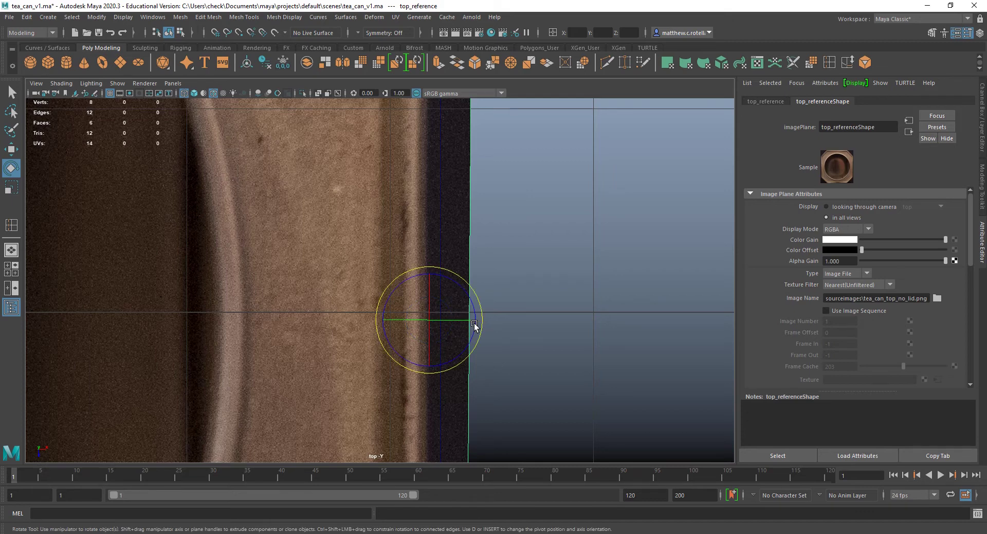
- Move top_reference slightly along X so the can's positive-X edge lines up with the tea_can cube's edge
key("w")
left_click_drag(478, 324, 491, 319)
scroll(489, 326, "down", 6)
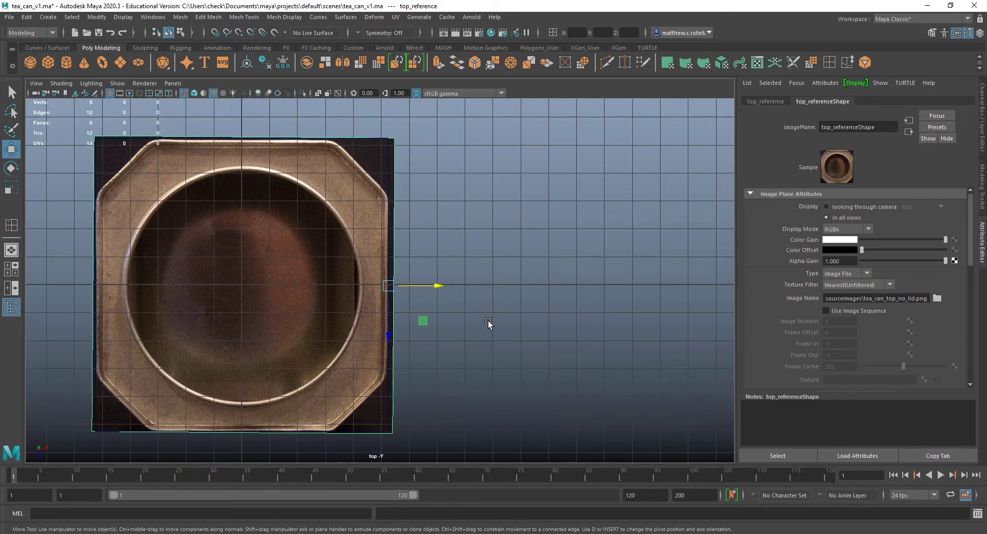
scroll(355, 303, "up", 2)
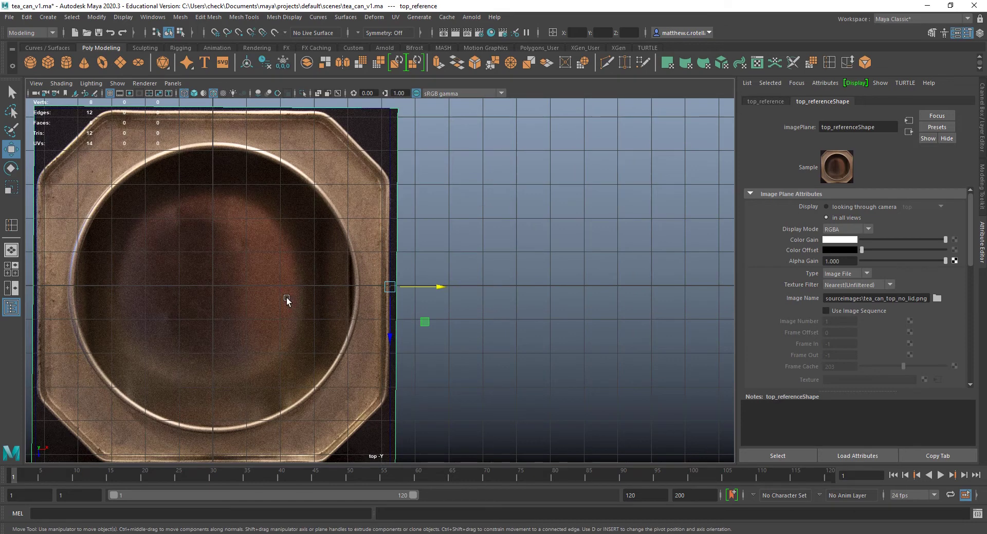
scroll(287, 299, "up", 6)
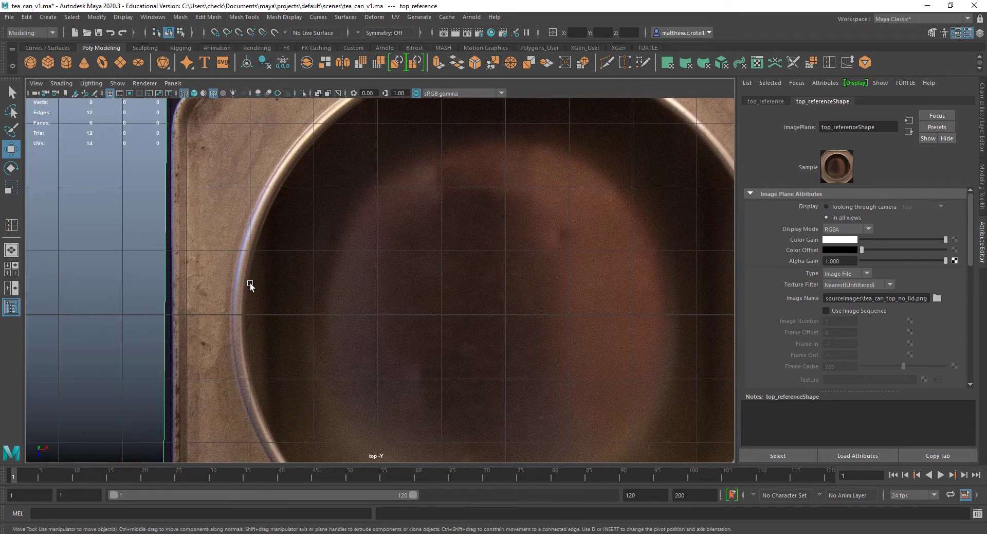
scroll(250, 286, "up", 4)
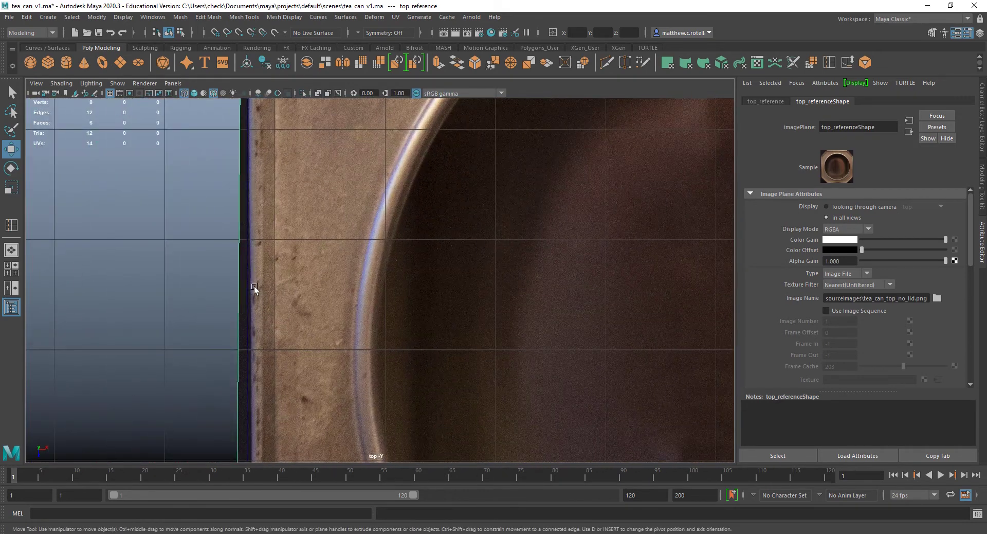
- Scale top_reference to about 0.348 from its edge pivot so the can's opposite edge meets the cube
scroll(254, 289, "down", 5)
middle_click_drag(529, 294, 467, 294, "alt")
key("r")
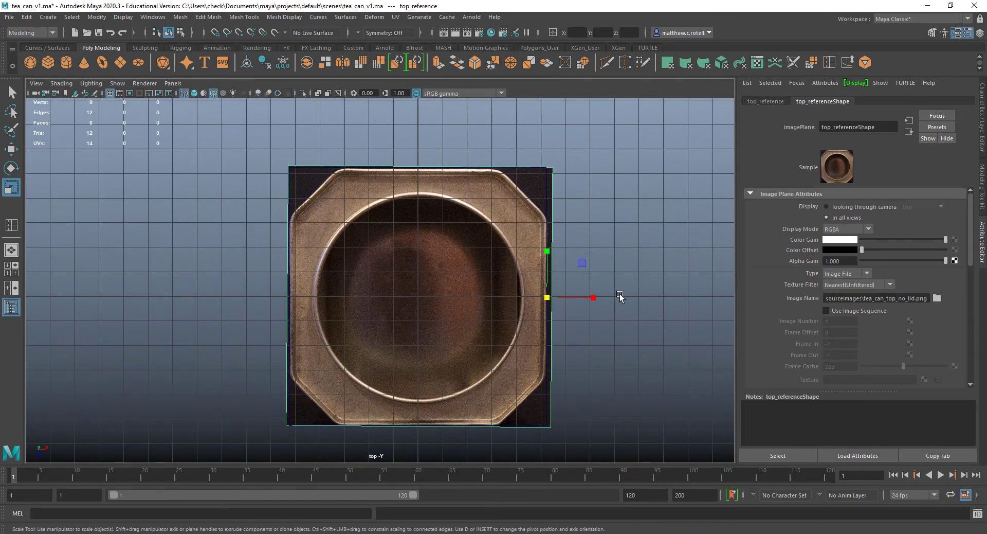
left_click(547, 298)
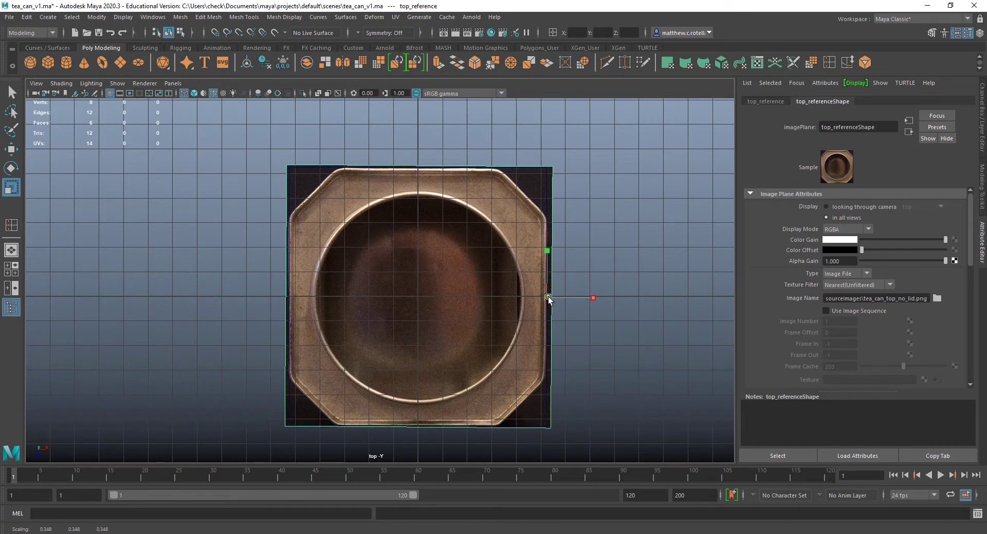
scroll(279, 300, "up", 2)
scroll(279, 297, "up", 2)
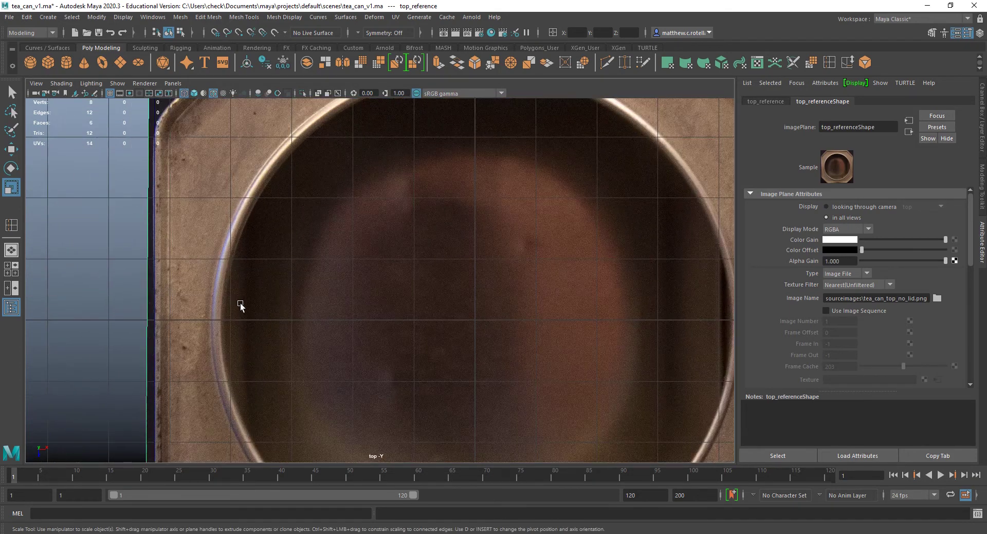
- Fine-tune top_reference's rotation around Y from its edge pivot, undoing an overly large turn, to straighten the can against the grid
middle_click_drag(240, 306, 279, 310, "alt")
middle_click_drag(425, 243, 109, 180, "alt")
middle_click_drag(314, 218, 357, 194, "alt")
middle_click_drag(355, 350, 462, 257, "alt")
key("e")
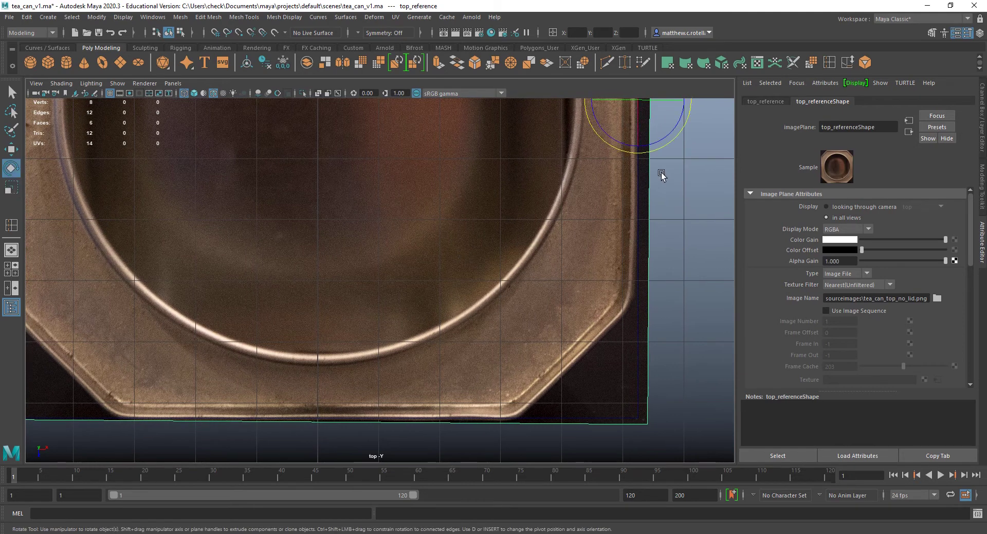
left_click(613, 140)
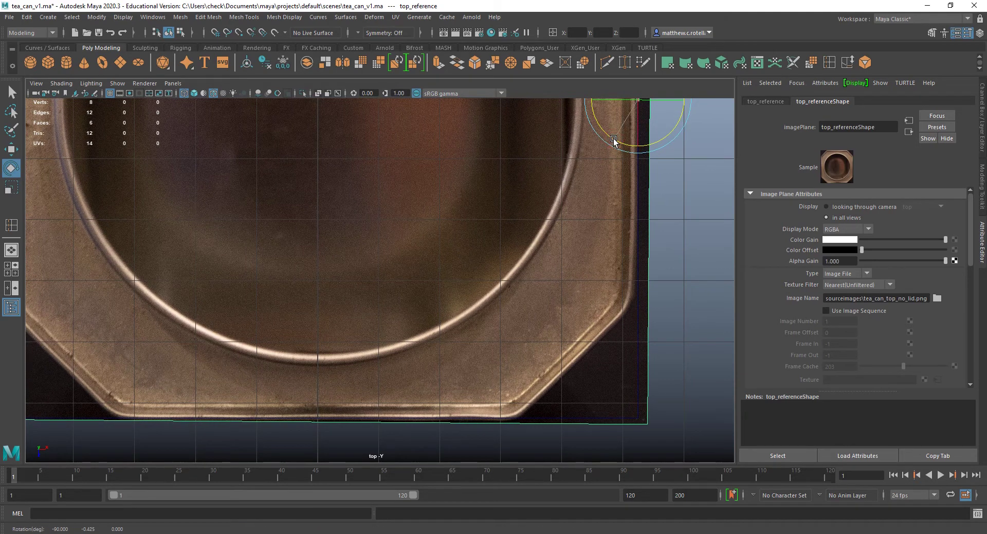
left_click_drag(613, 140, 612, 140)
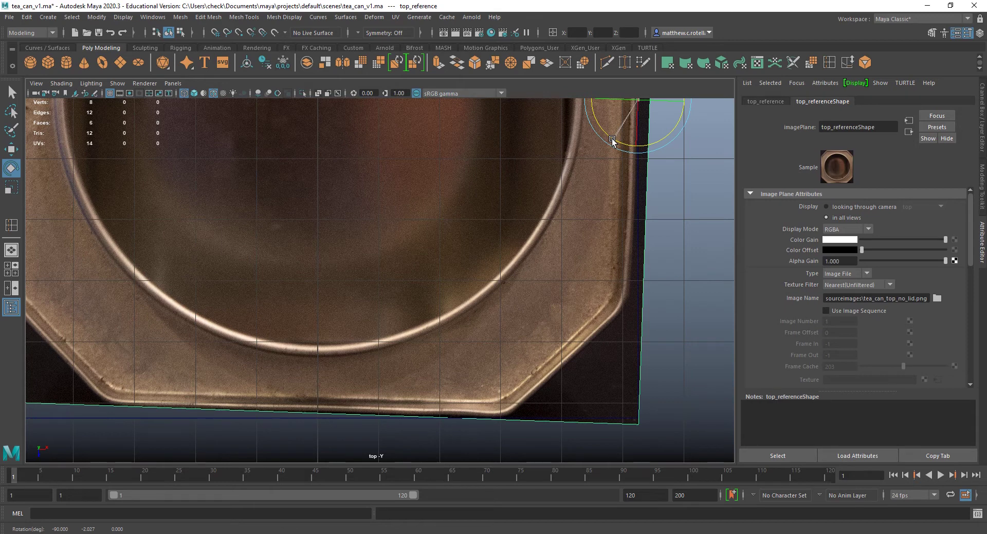
key("ctrl+z")
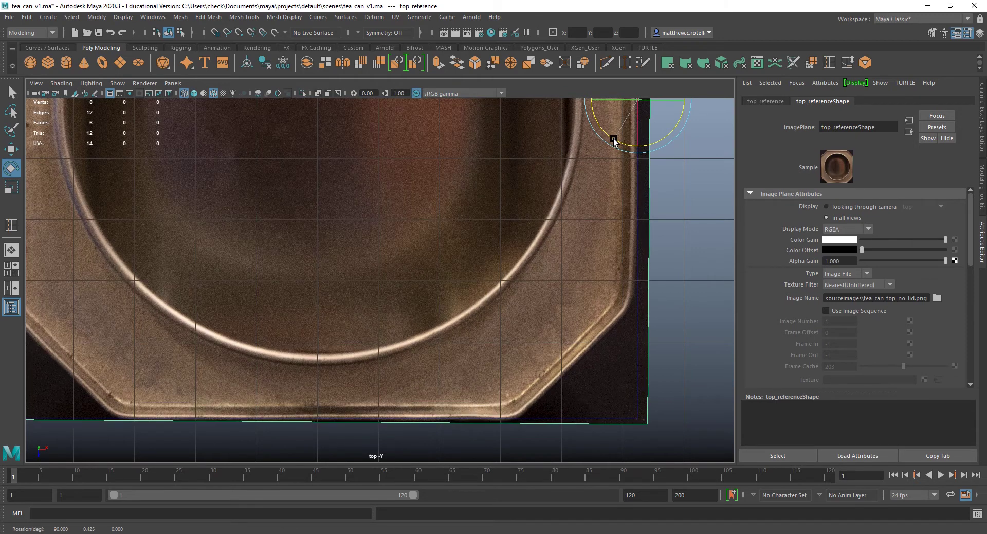
left_click_drag(614, 140, 614, 140)
- Compare the can's edges with the tea_can outline, try to move the tea_can cube along Z, and undo the move
middle_click_drag(589, 140, 545, 419, "alt")
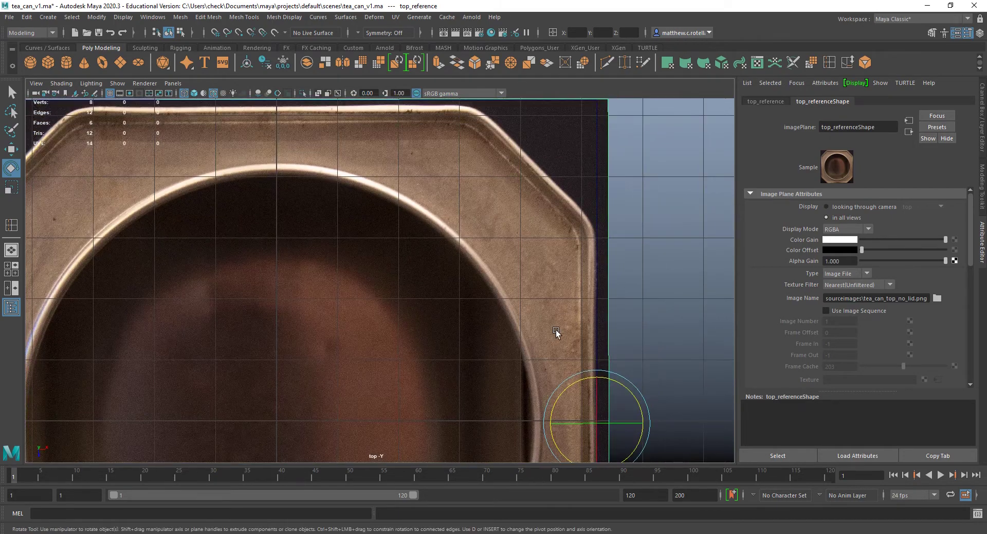
middle_click_drag(473, 291, 668, 423, "alt")
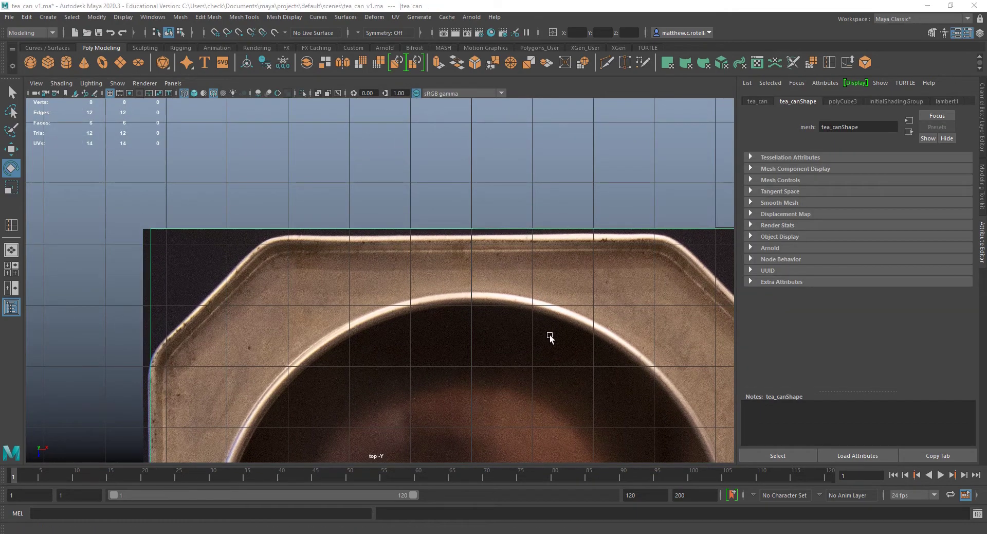
middle_click_drag(550, 335, 498, 51, "alt")
middle_click_drag(544, 278, 502, 106, "alt")
scroll(505, 221, "down", 3)
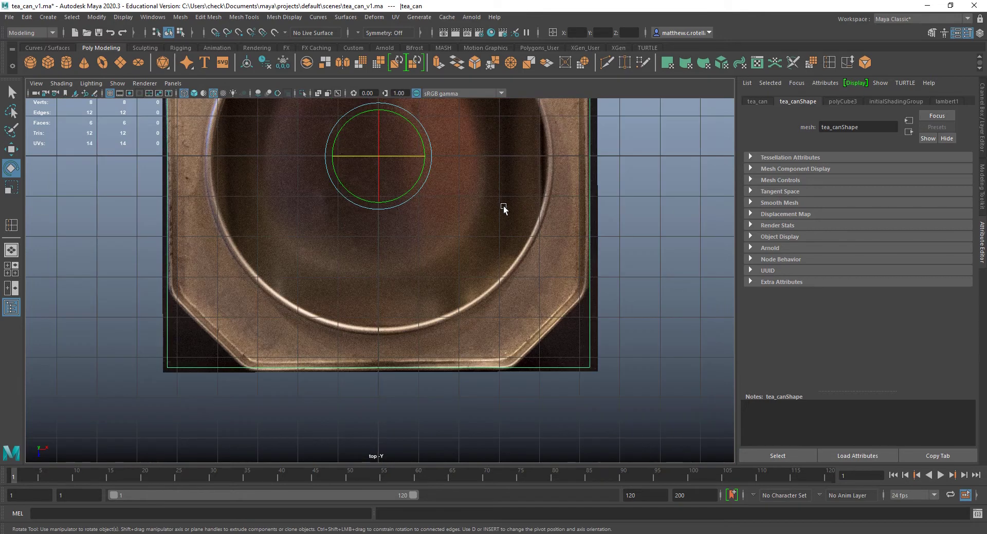
middle_click_drag(504, 207, 483, 332, "alt")
key("w")
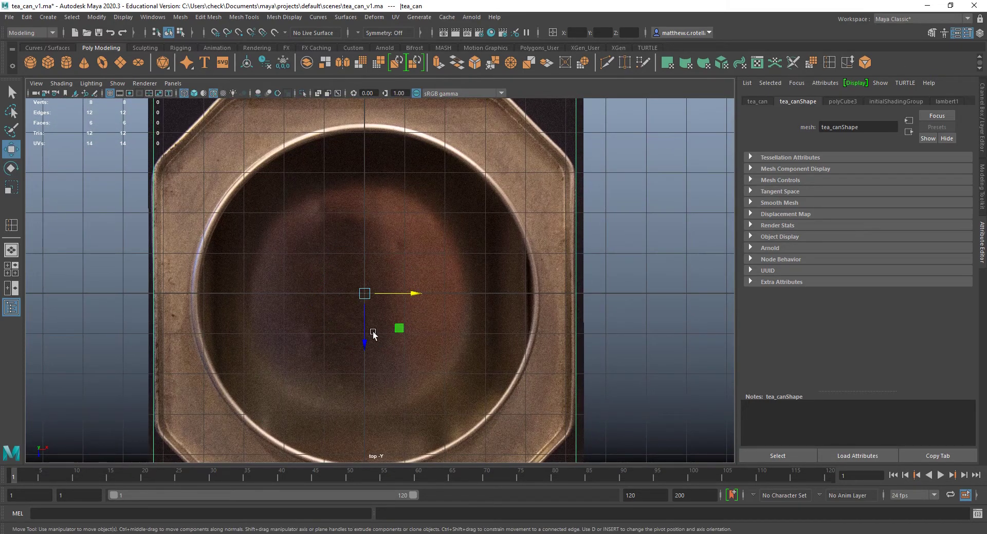
left_click_drag(365, 338, 365, 331)
key("ctrl+z")
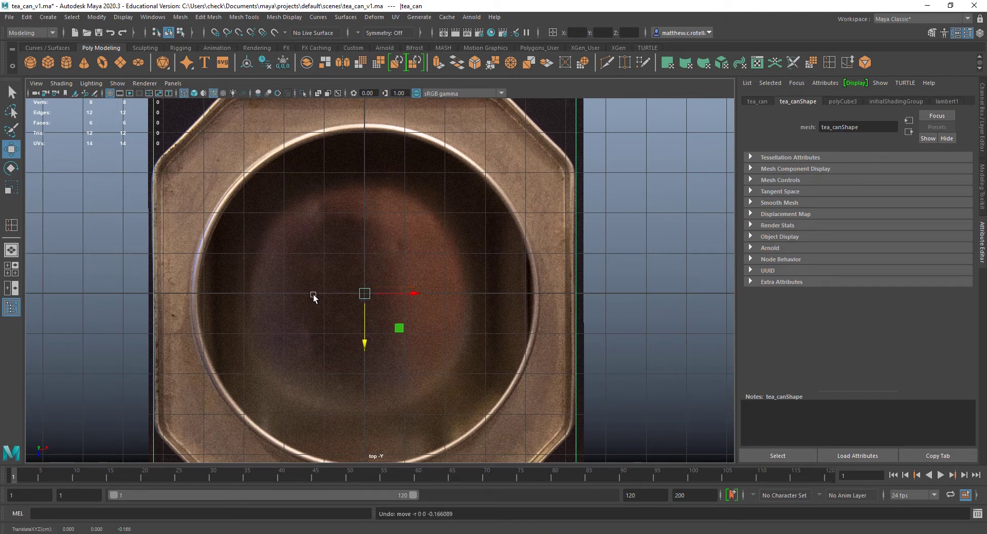
- Select top_reference, move it along Z to about -0.038, and check the can's upper and lower edges against the cube
left_click(440, 226)
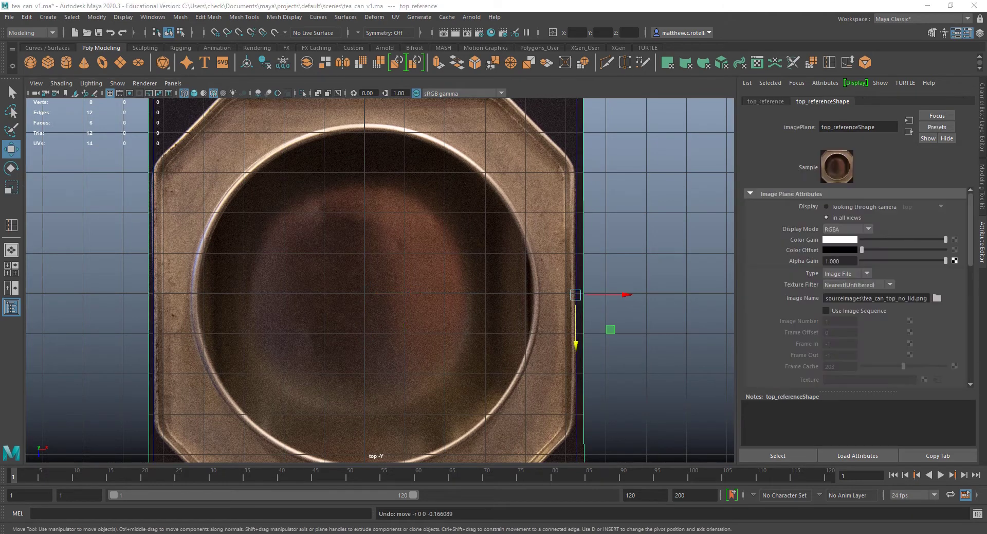
left_click_drag(574, 338, 575, 334)
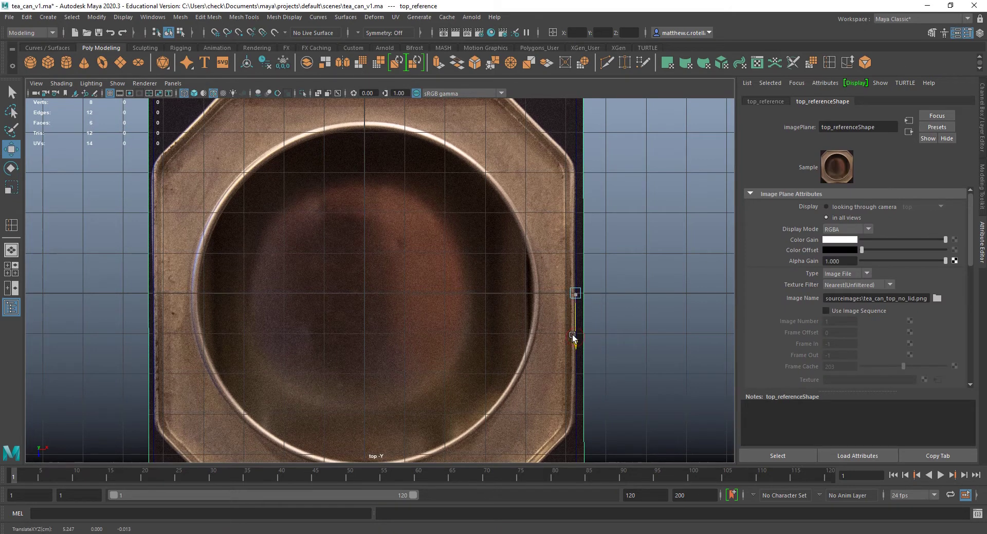
middle_click_drag(532, 312, 523, 351, "alt")
key("super")
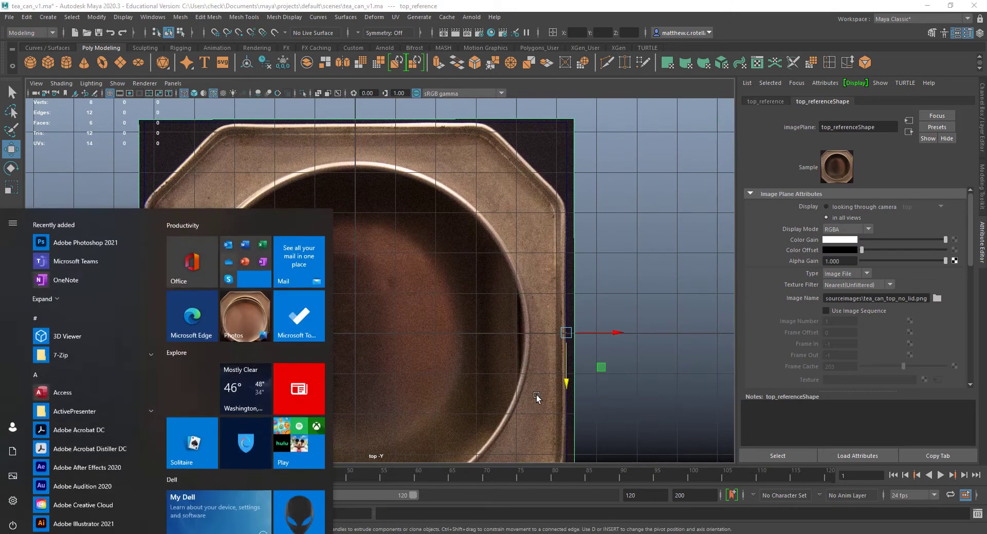
key("super")
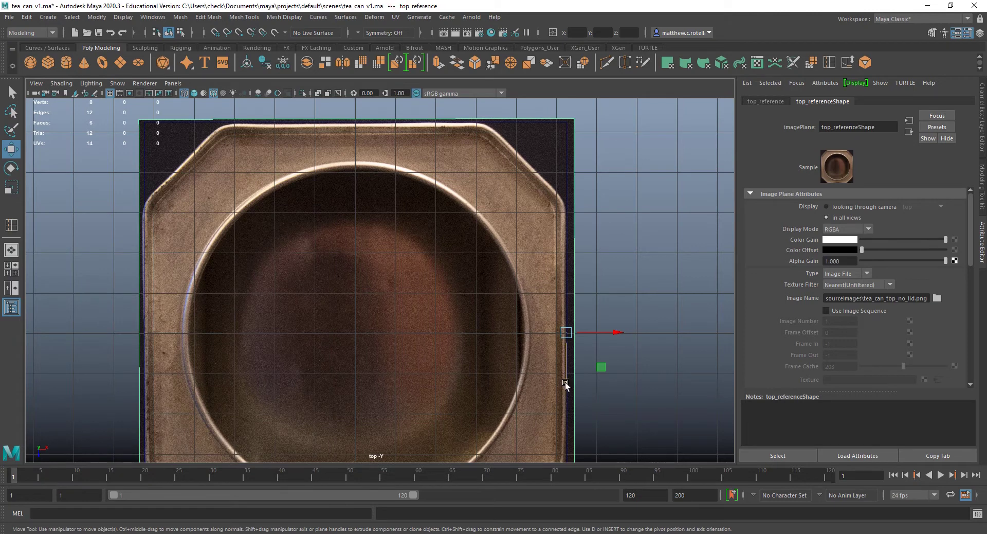
left_click_drag(565, 384, 566, 384)
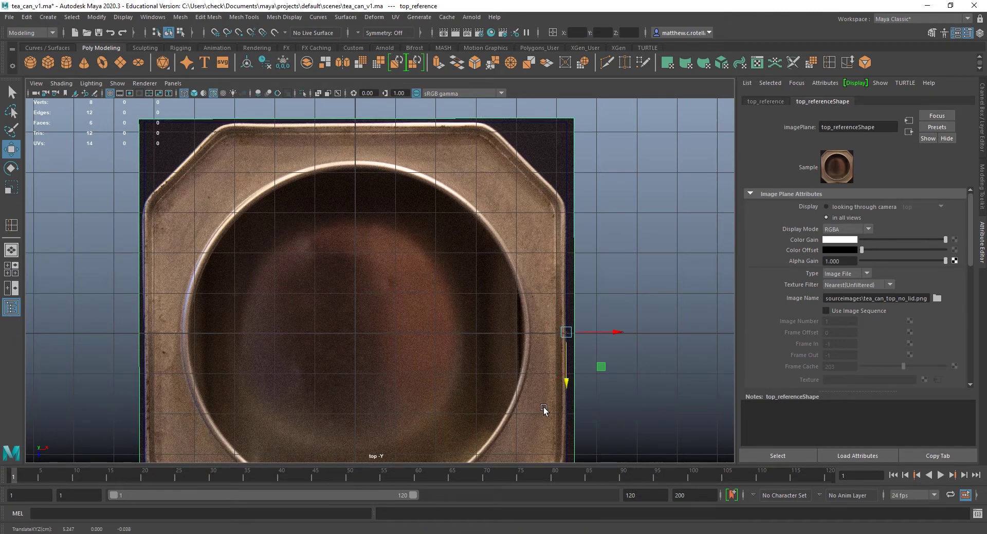
middle_click_drag(548, 408, 519, 329, "alt")
key("super")
left_click(167, 4)
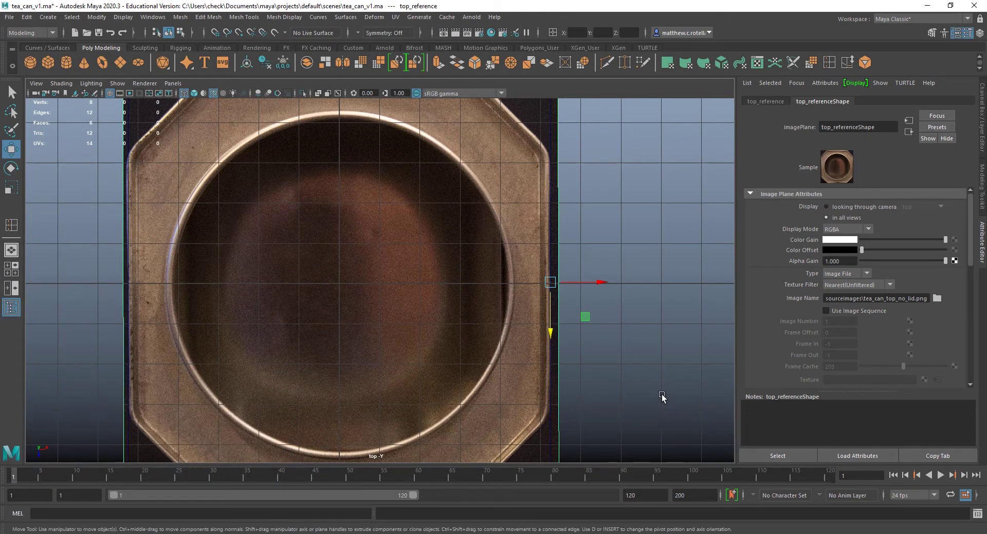
middle_click_drag(645, 426, 622, 322, "alt")
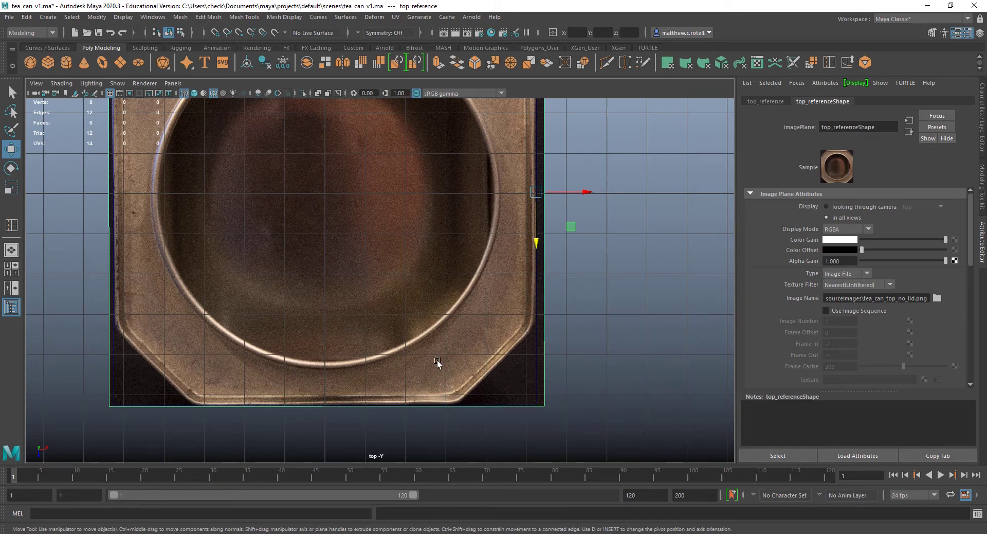
middle_click_drag(437, 363, 460, 429, "alt")
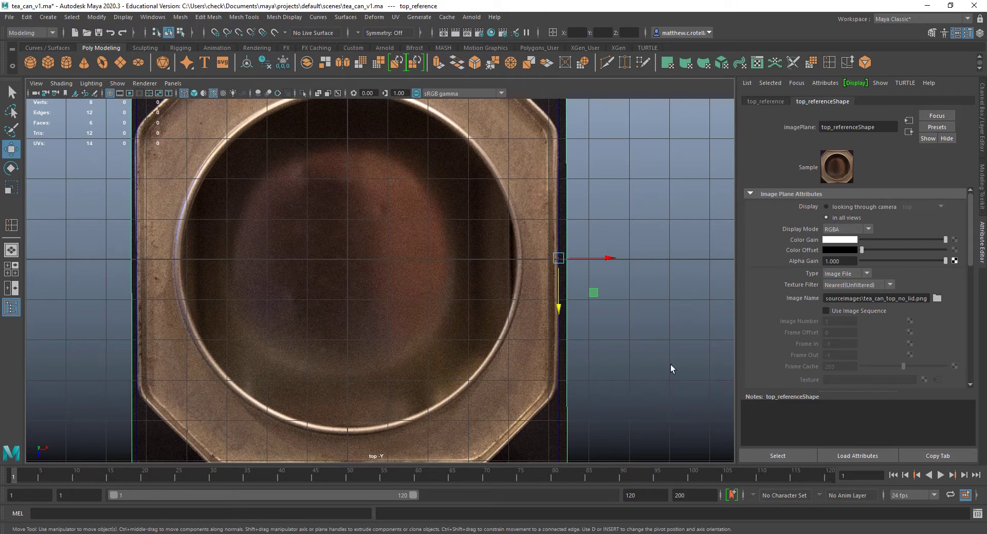
middle_click_drag(530, 394, 533, 365, "alt")
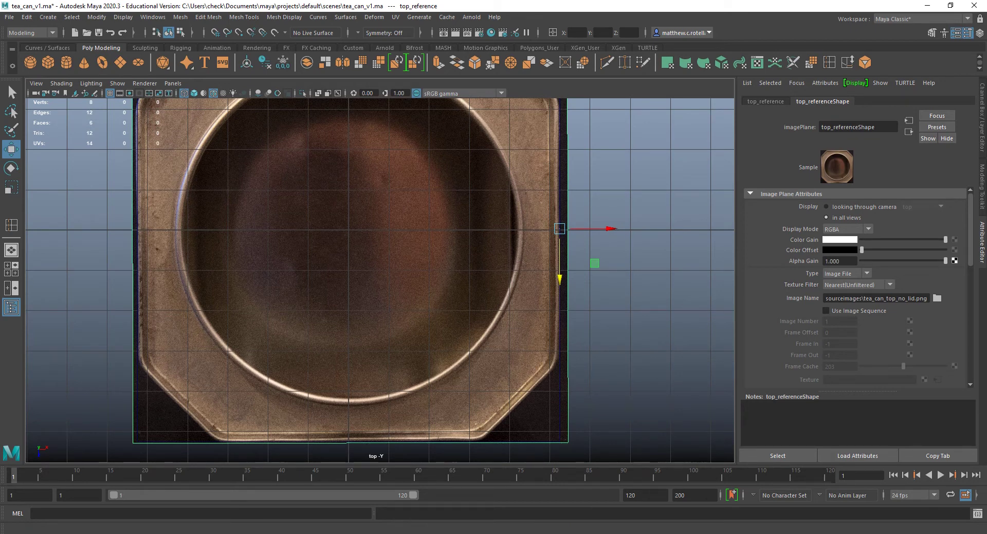
- Hide top_reference, select bottom_reference, and switch to the four-view layout
key("h")
key("h")
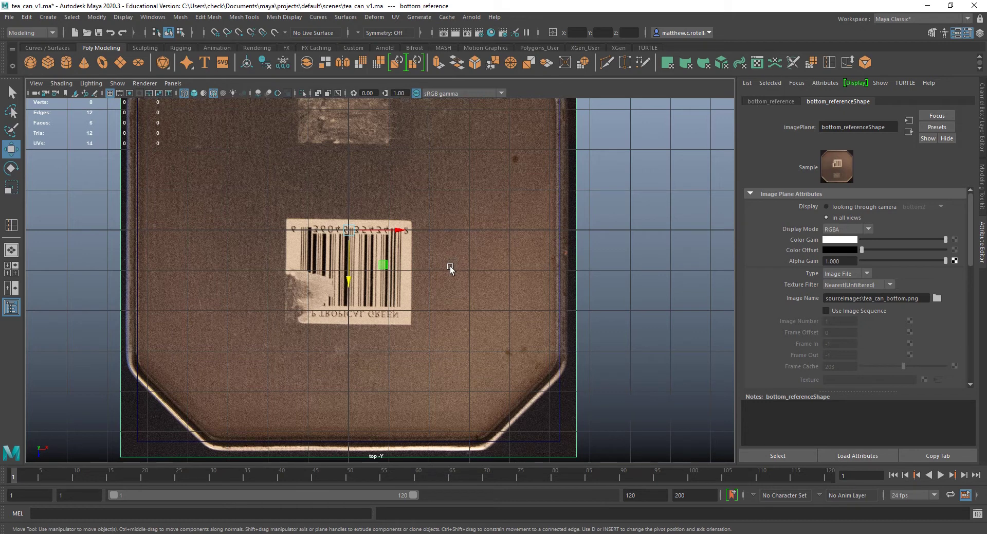
key("space")
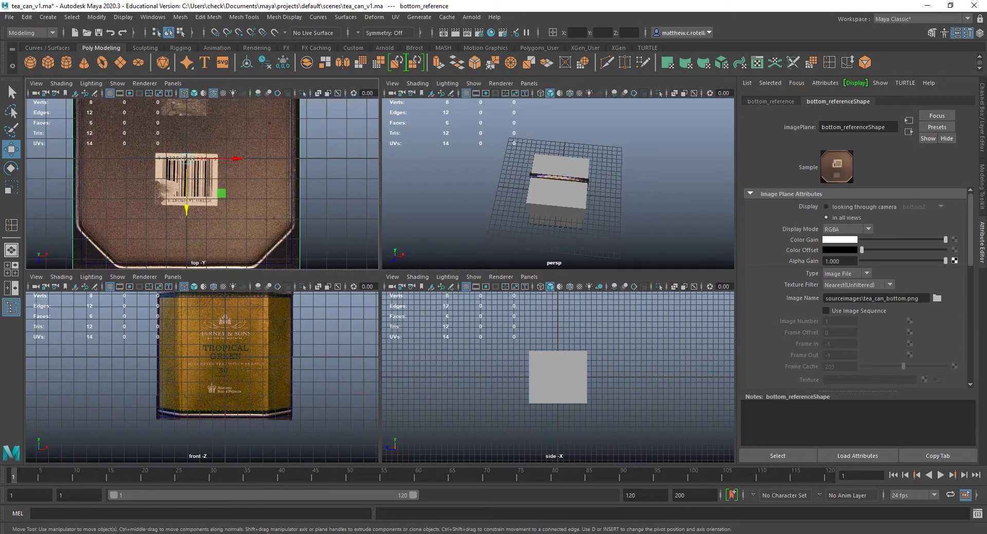
- Hide the bottom_reference image plane and show top_reference again
key("h")
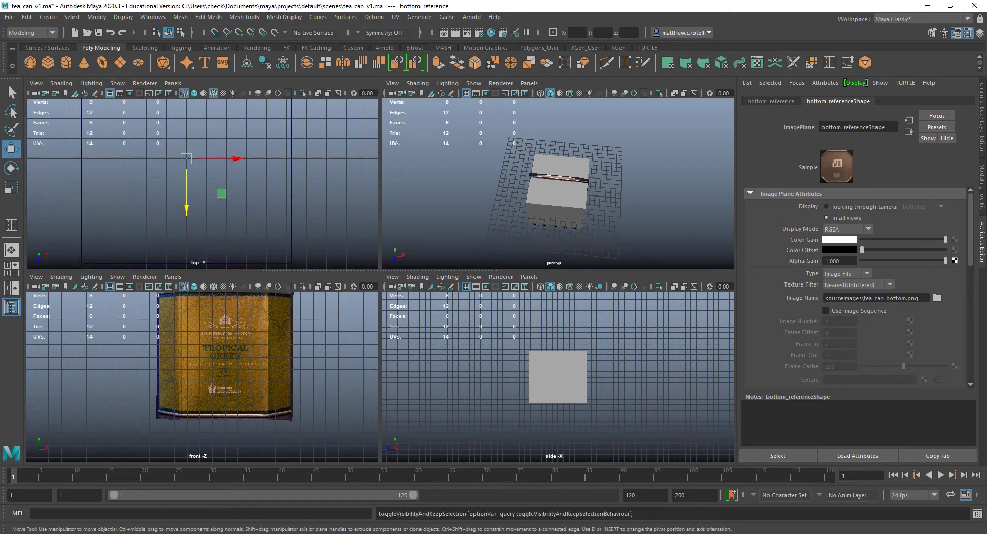
key("h")
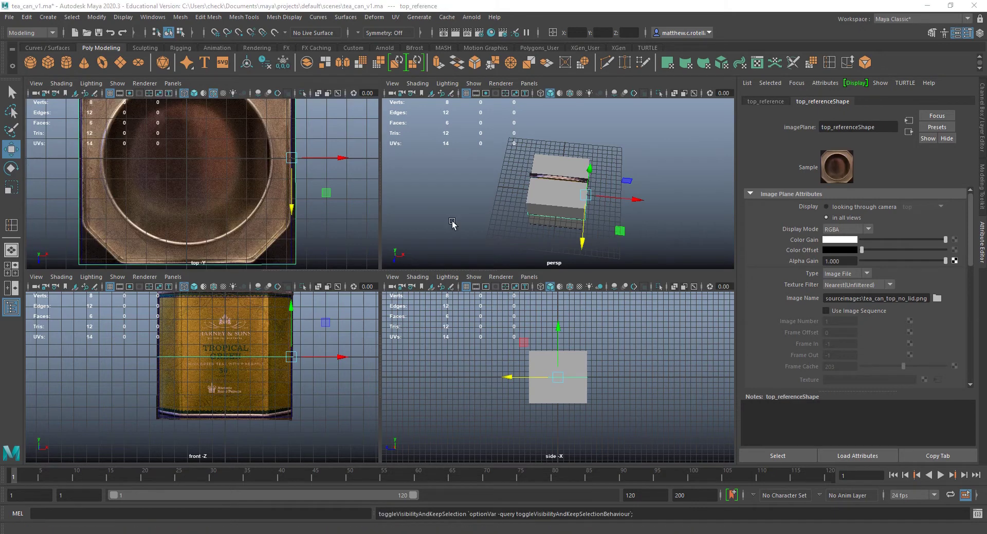
- Maximize the perspective view and hide the tea_can cube to expose the reference planes
key("space")
left_click_drag(502, 277, 440, 245, "alt")
left_click(381, 258)
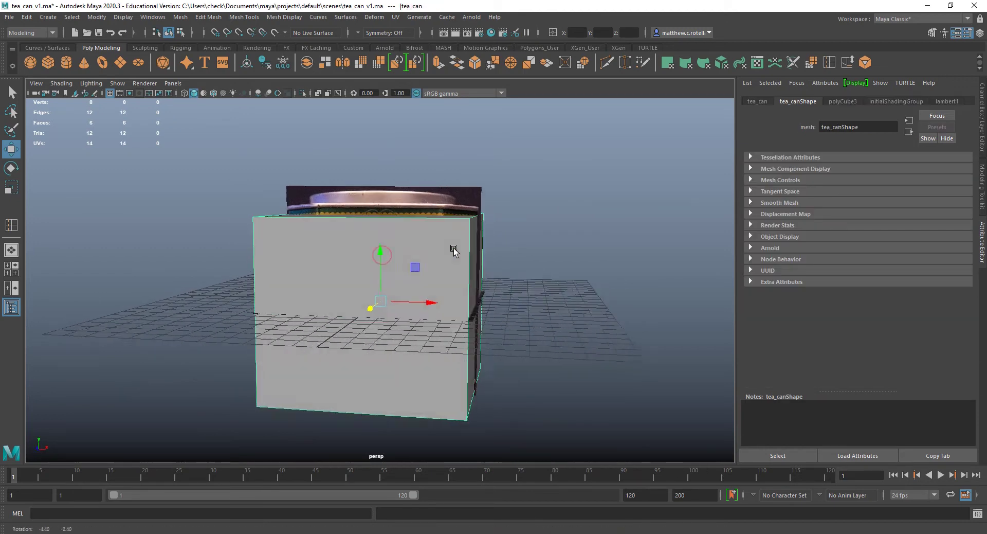
key("h")
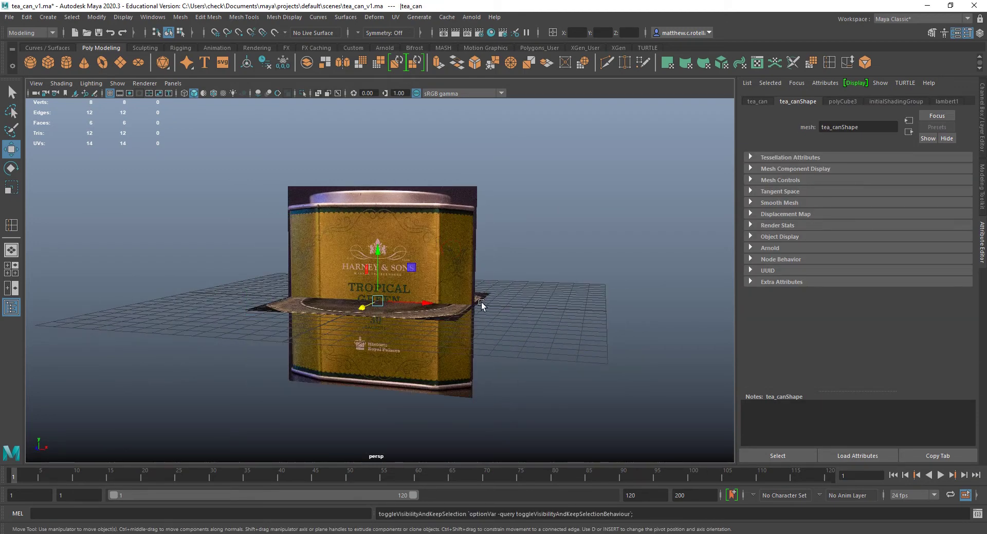
- Clear the selection and examine from several angles how the front and top reference planes line up
left_click_drag(481, 297, 465, 279, "alt")
key("q")
left_click(547, 332)
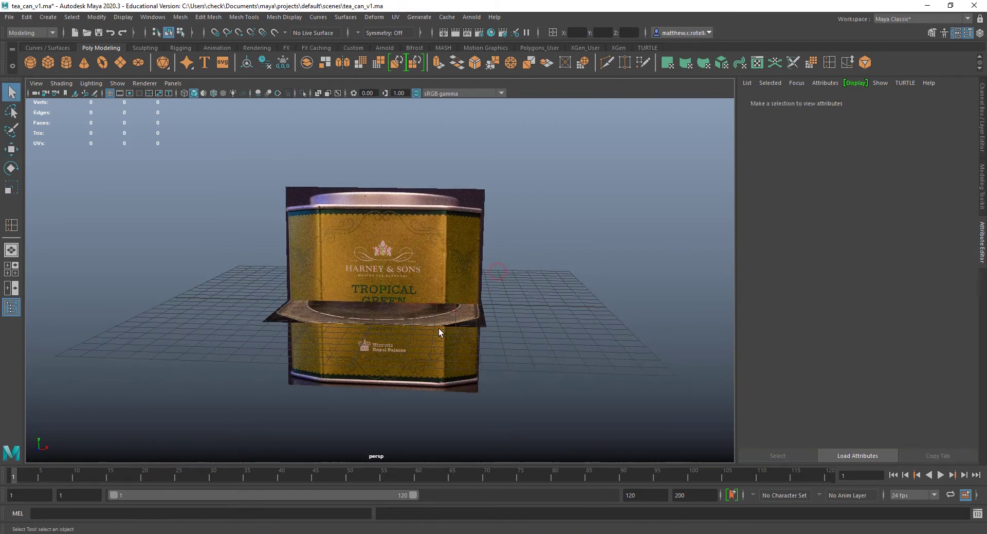
left_click_drag(439, 329, 474, 325, "alt")
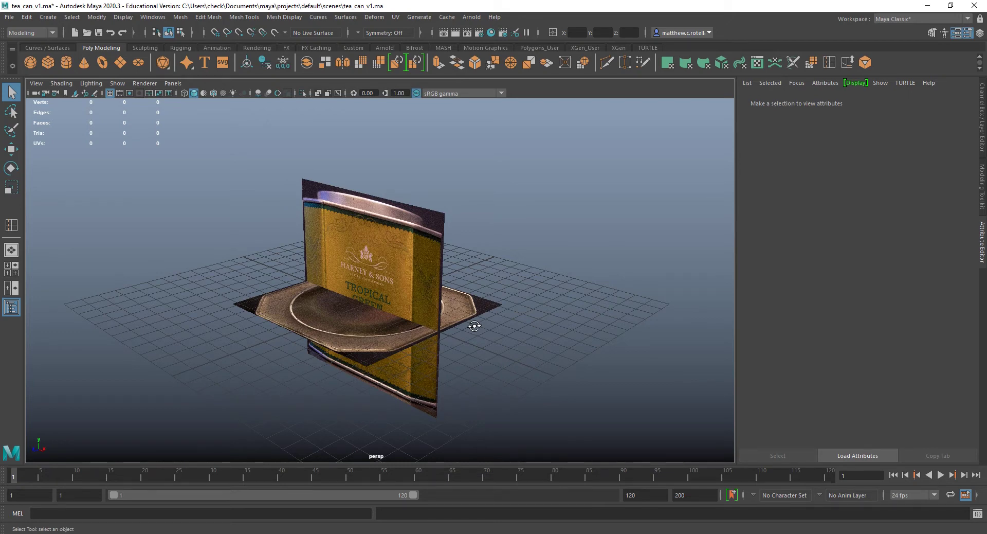
left_click_drag(411, 285, 387, 293, "alt")
scroll(419, 307, "up", 4)
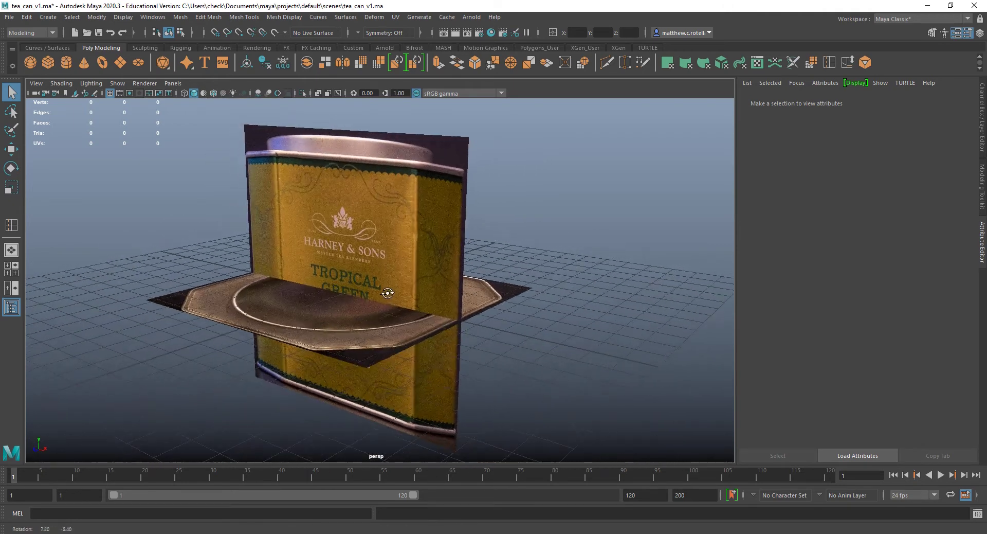